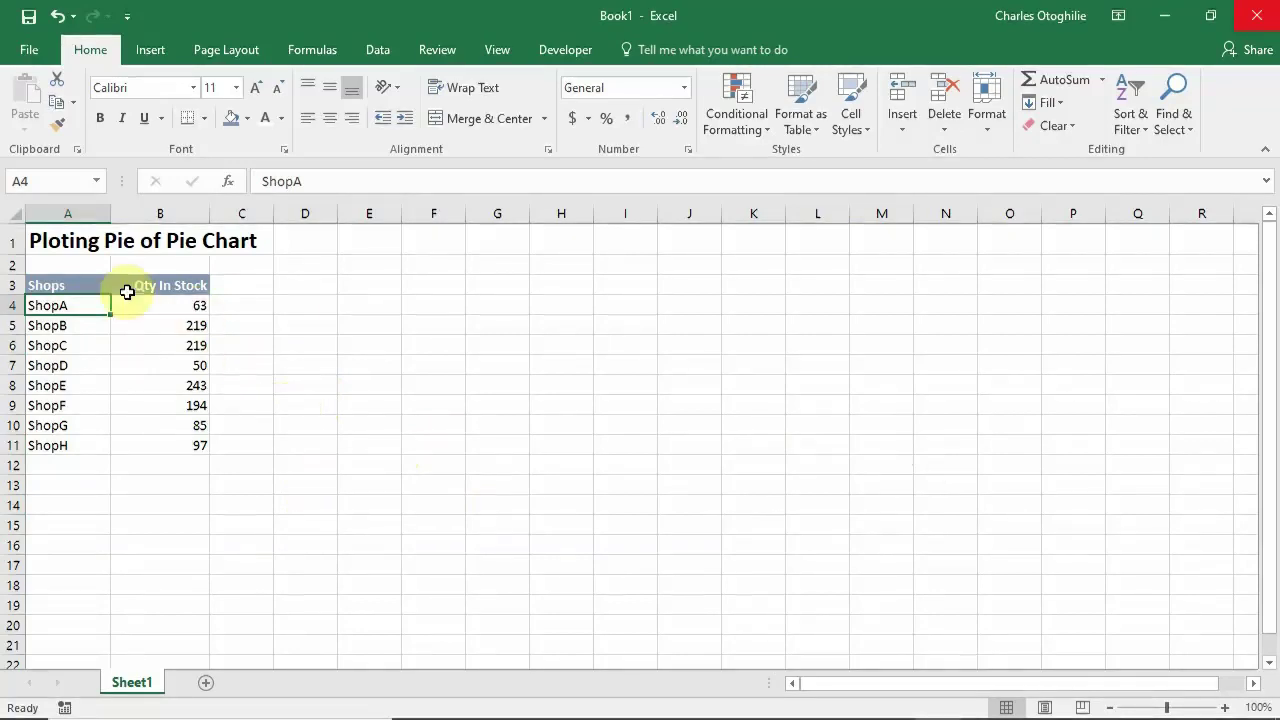
# Insert a 2-D pie chart from the shop table in A3:B11 and place it beside the table
pyautogui.click(212, 240)
pyautogui.click(172, 345)
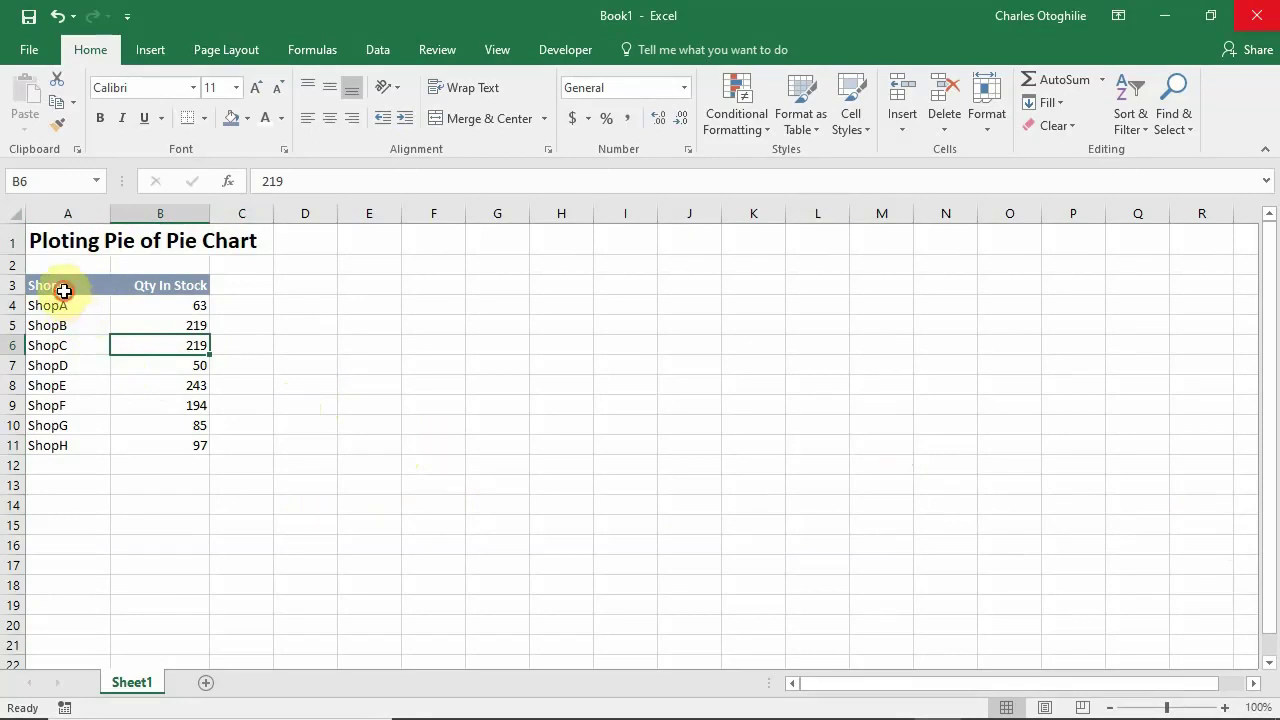
pyautogui.moveTo(64, 290); pyautogui.dragTo(185, 442)
pyautogui.click(151, 50)
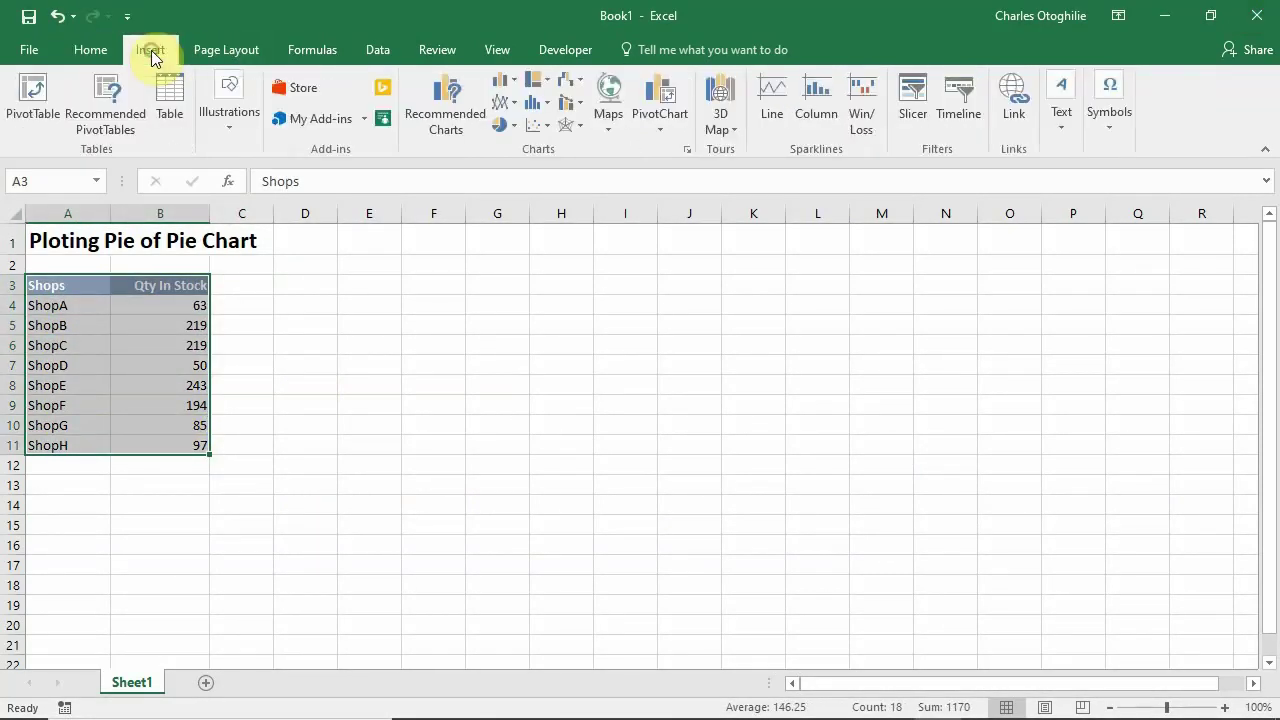
pyautogui.click(514, 125)
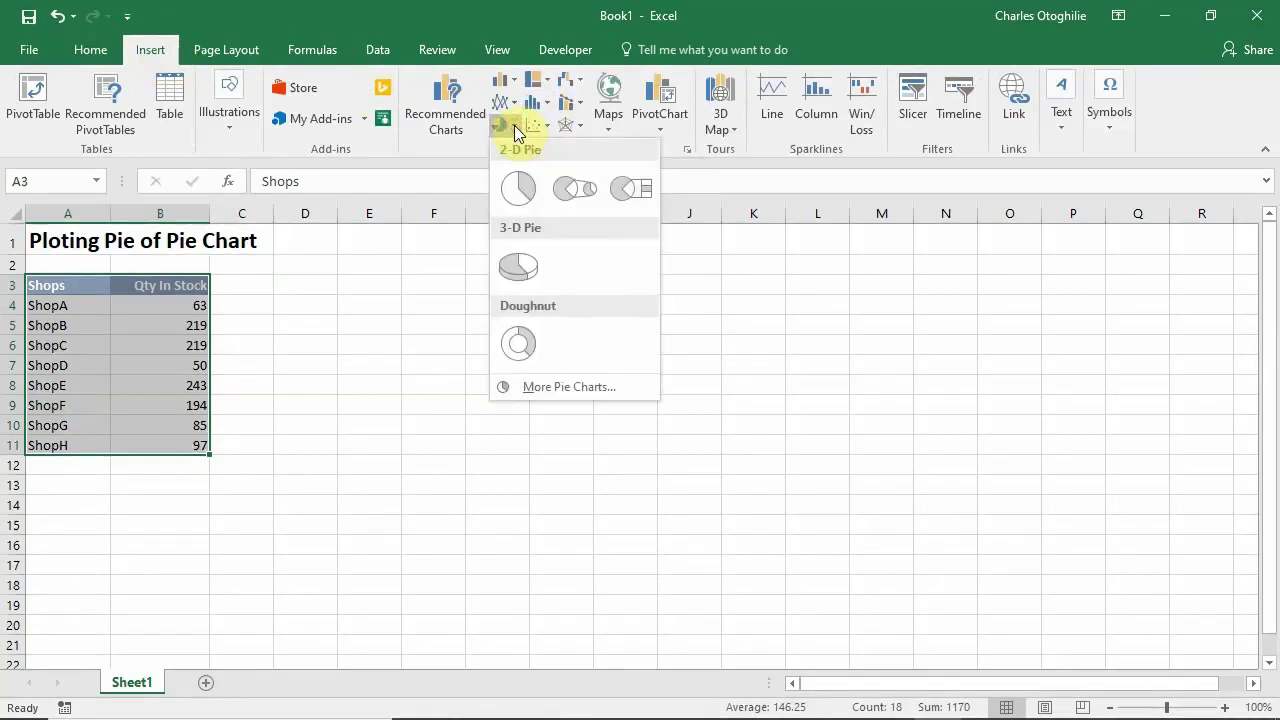
pyautogui.click(520, 198)
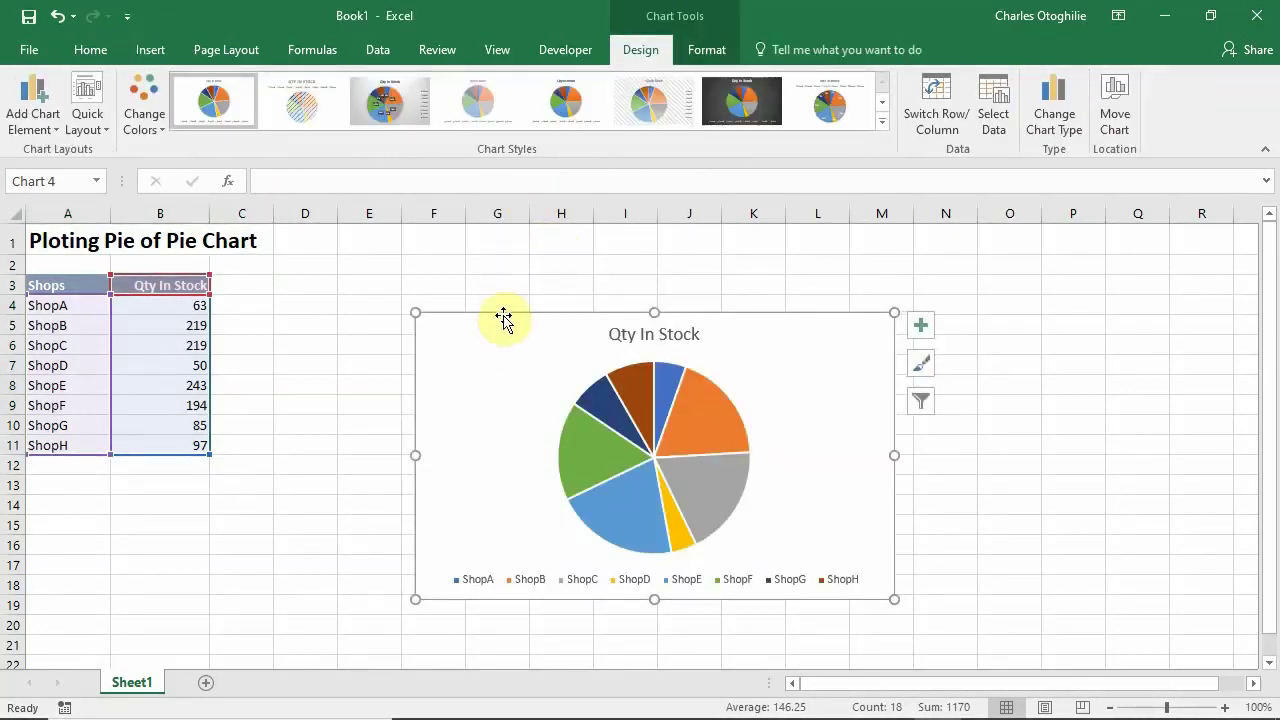
pyautogui.moveTo(503, 317); pyautogui.dragTo(326, 266)
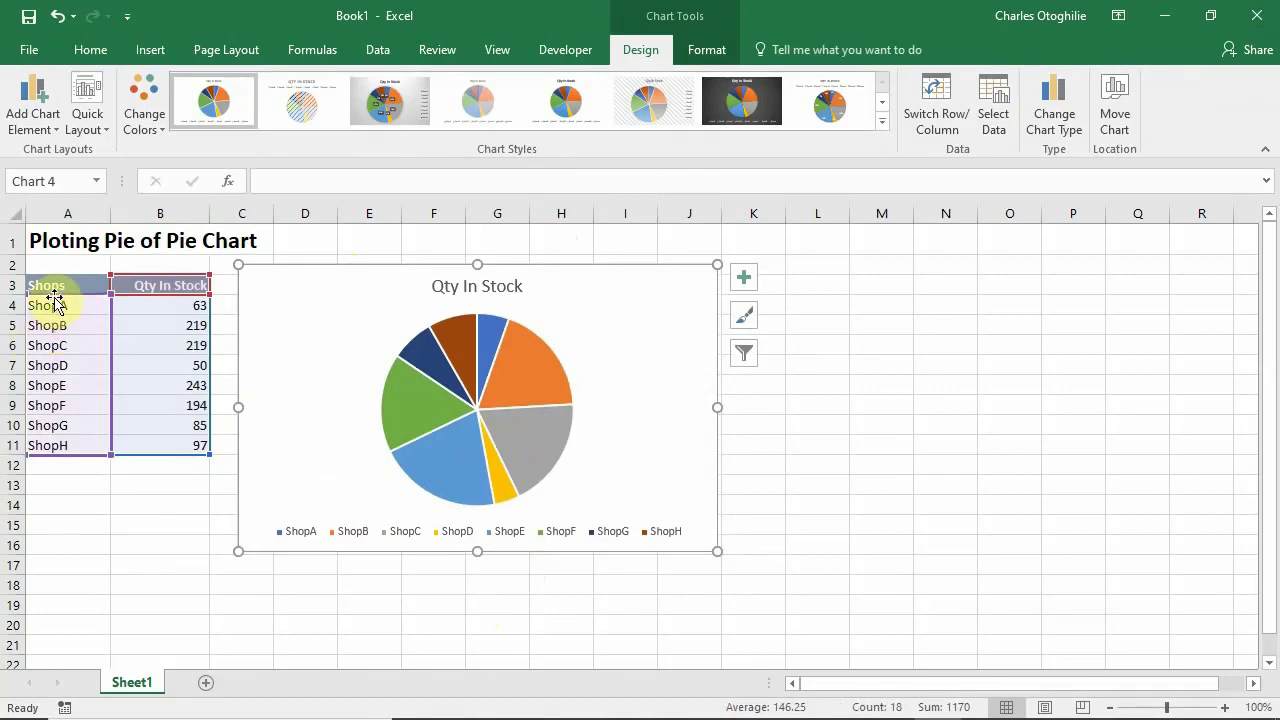
# Compare the shop rows in A4:B11 with the pie slices and delete the 2-D pie chart
pyautogui.moveTo(48, 303); pyautogui.dragTo(48, 442)
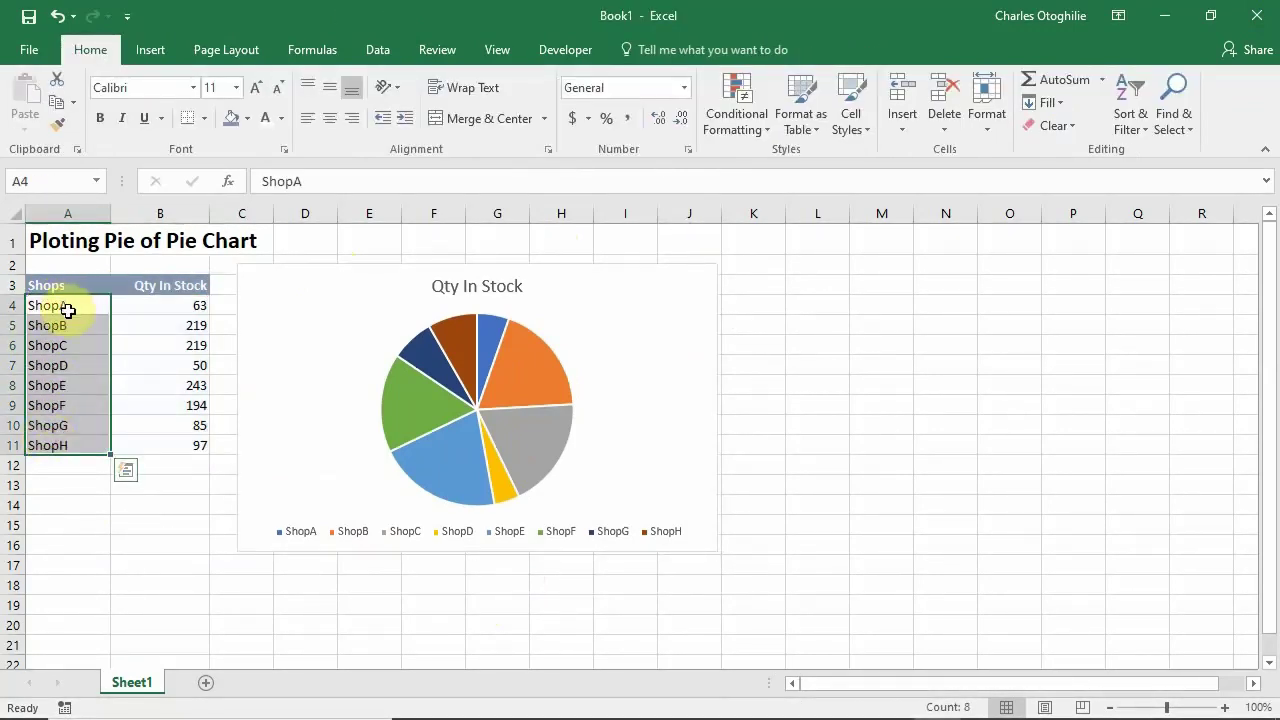
pyautogui.moveTo(85, 306); pyautogui.dragTo(189, 441)
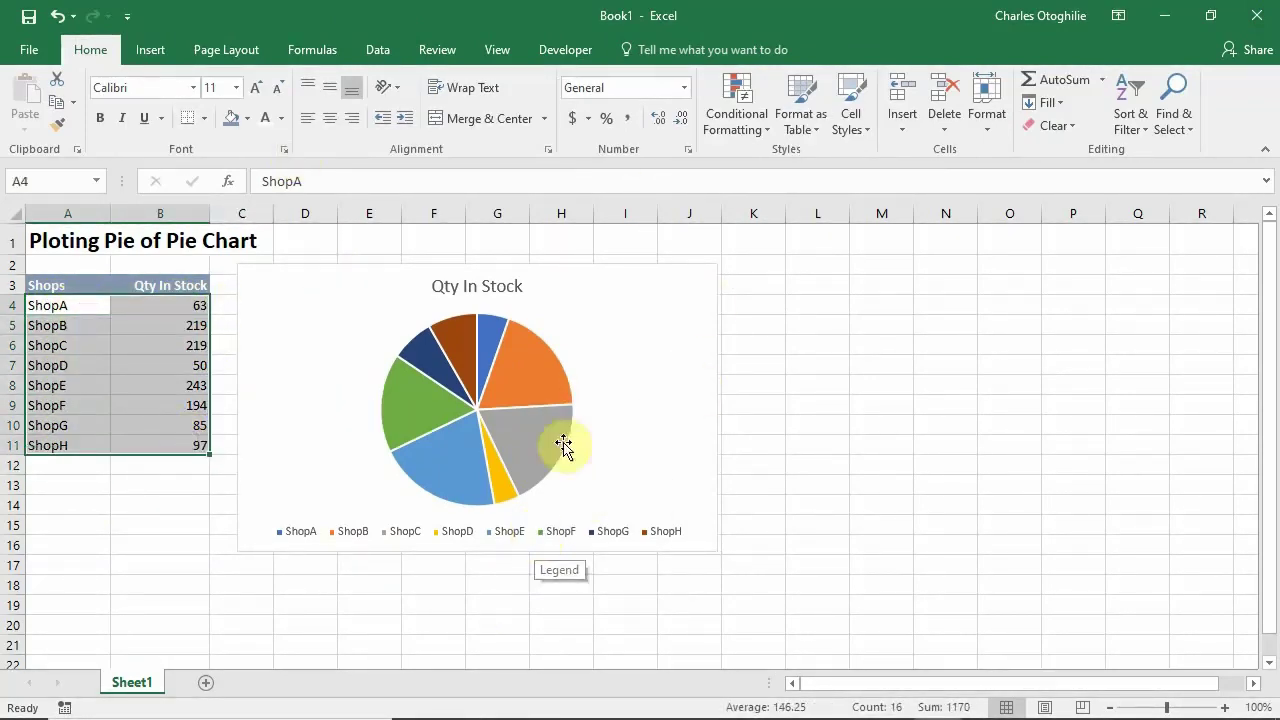
pyautogui.moveTo(84, 304); pyautogui.dragTo(85, 444)
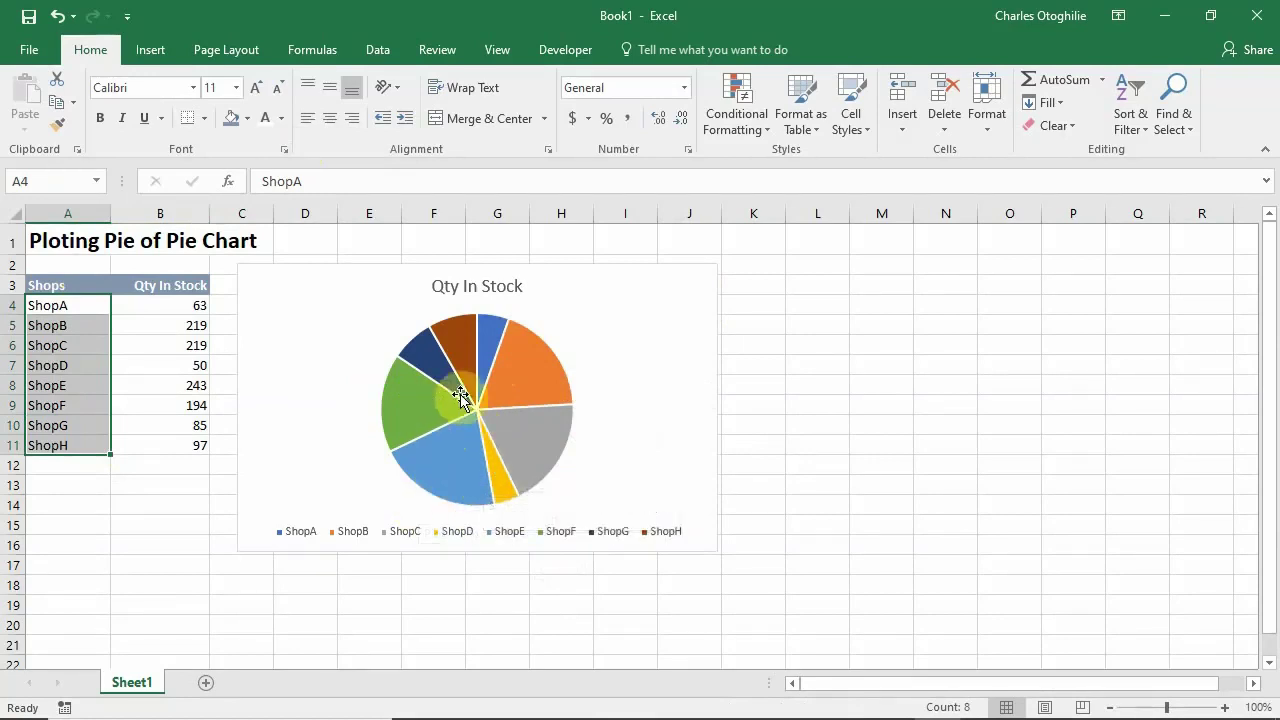
pyautogui.click(424, 264)
pyautogui.press('Delete')
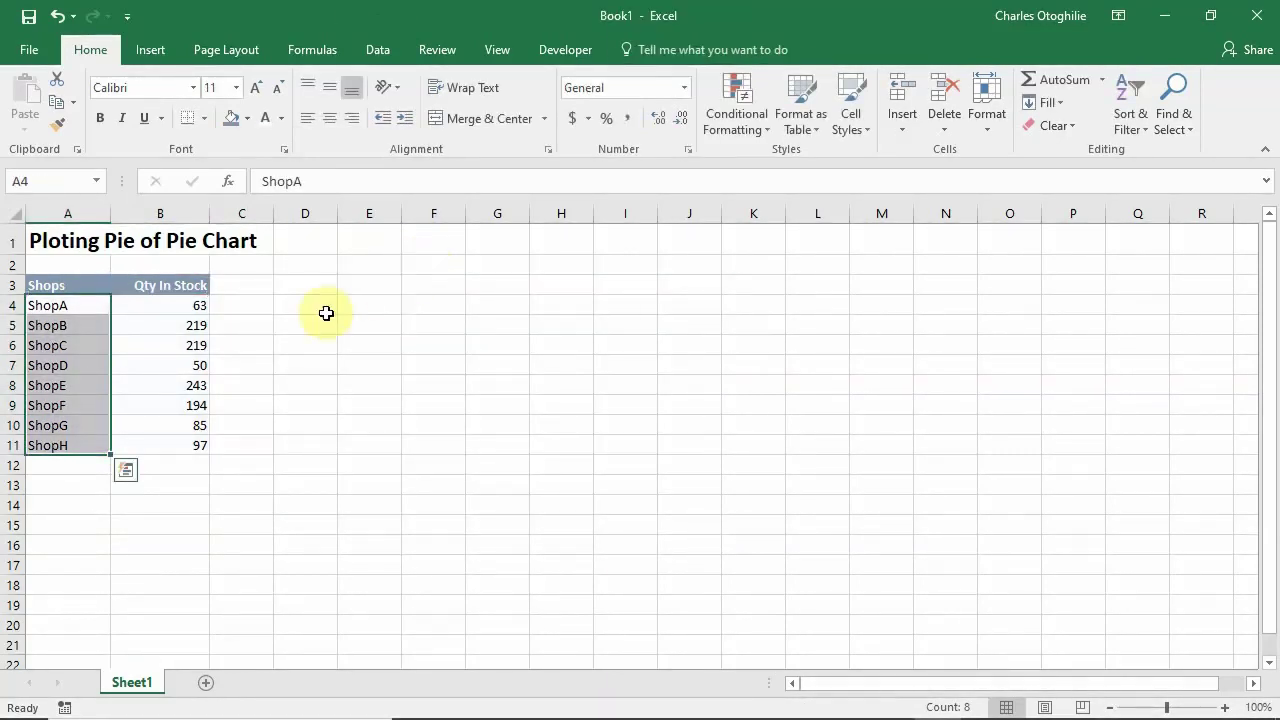
# Insert a Pie of Pie chart from the range A3:B11 and place it beside the data table
pyautogui.click(79, 286)
pyautogui.moveTo(79, 286); pyautogui.dragTo(178, 441)
pyautogui.click(150, 47)
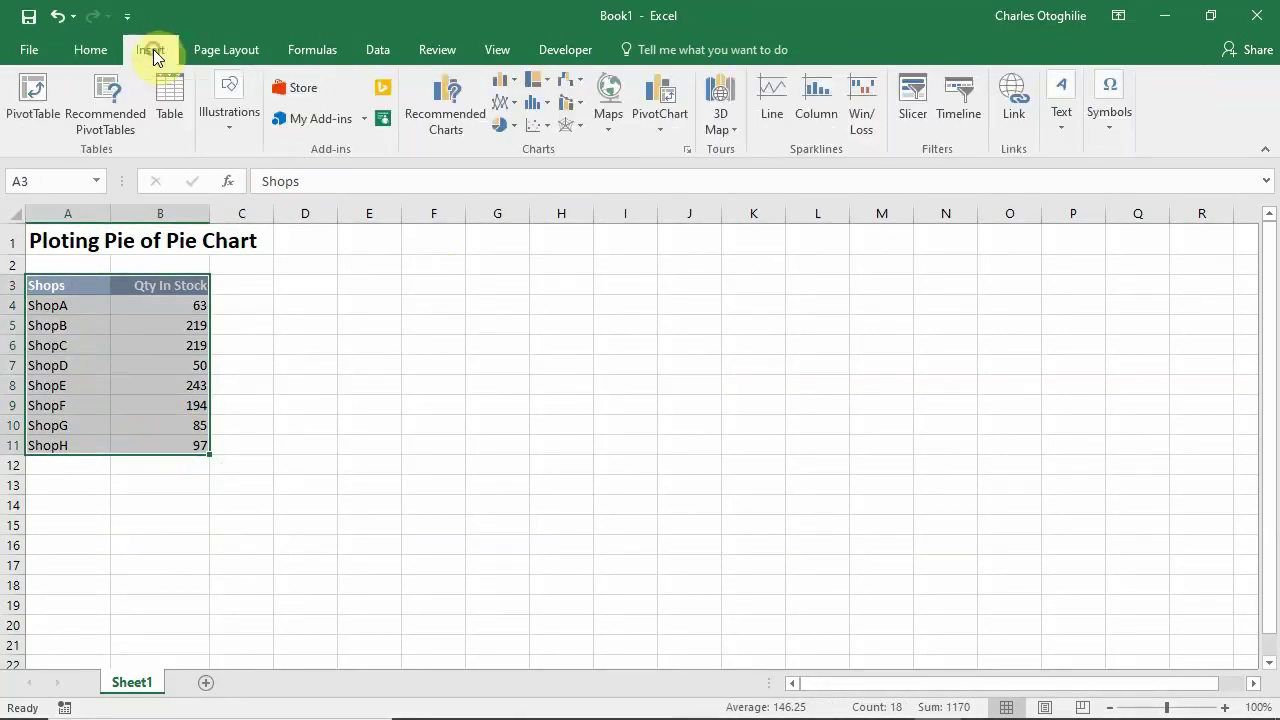
pyautogui.click(519, 126)
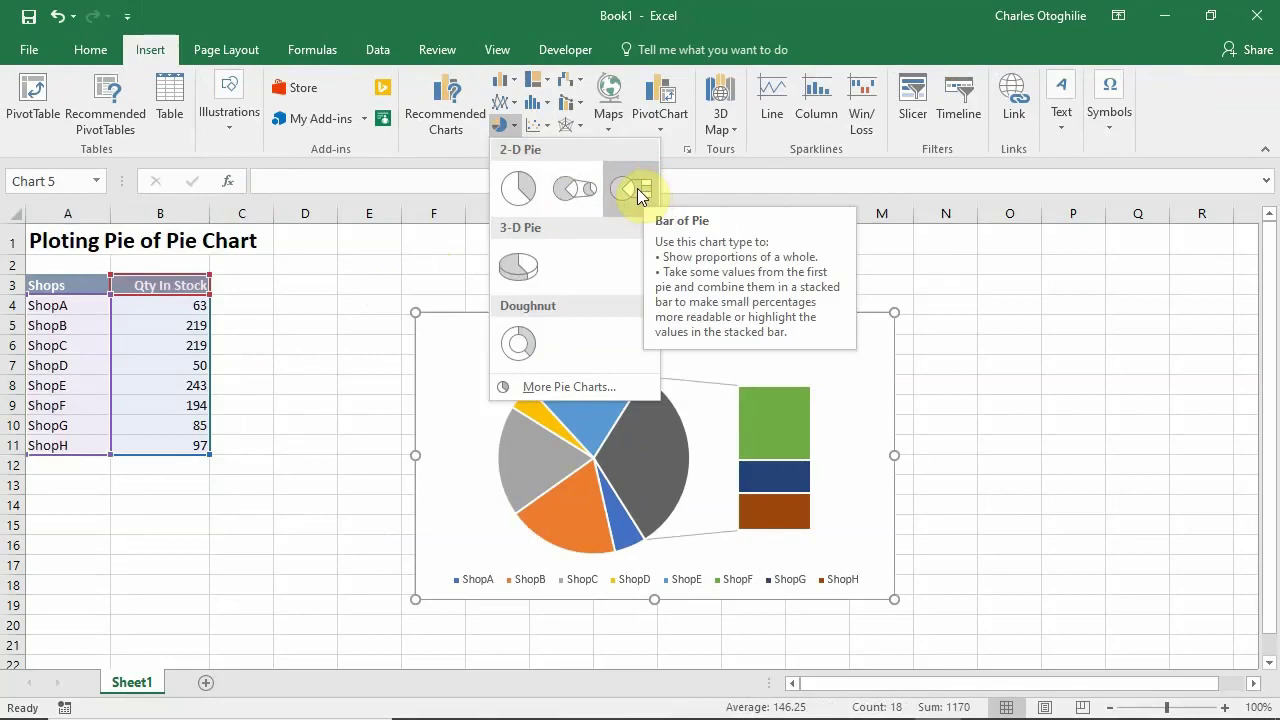
pyautogui.click(578, 192)
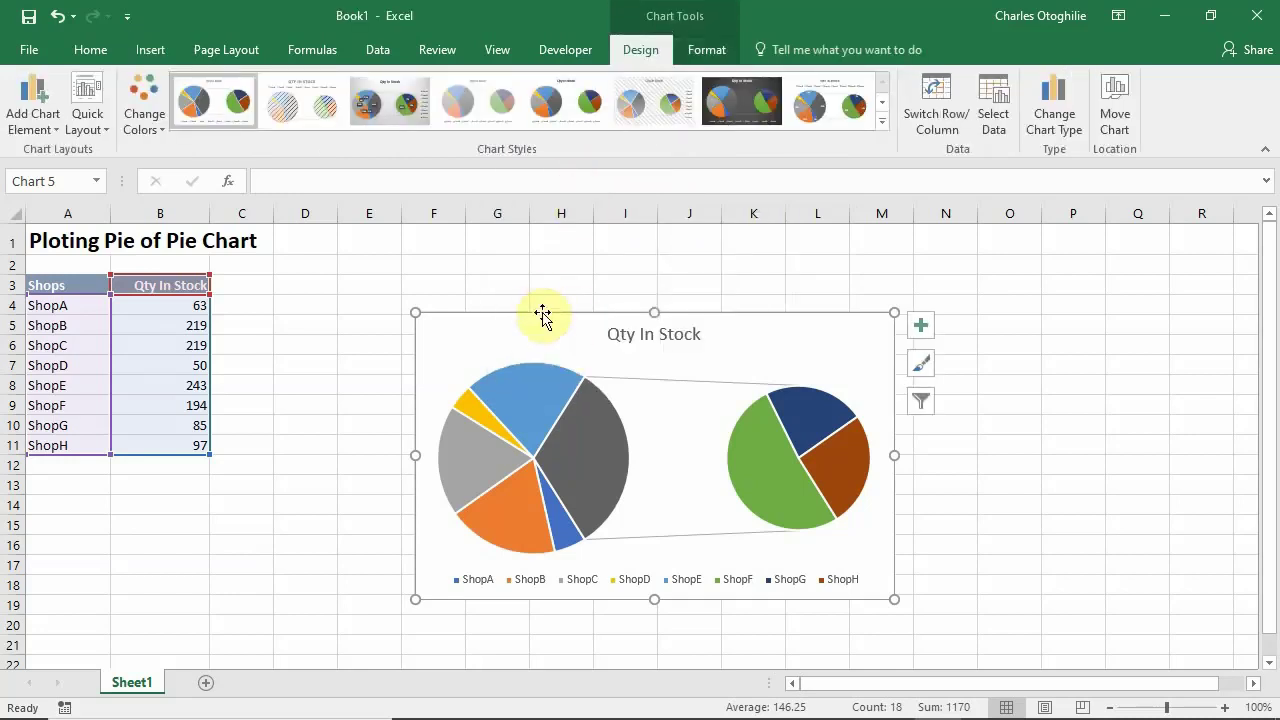
pyautogui.moveTo(542, 316); pyautogui.dragTo(389, 264)
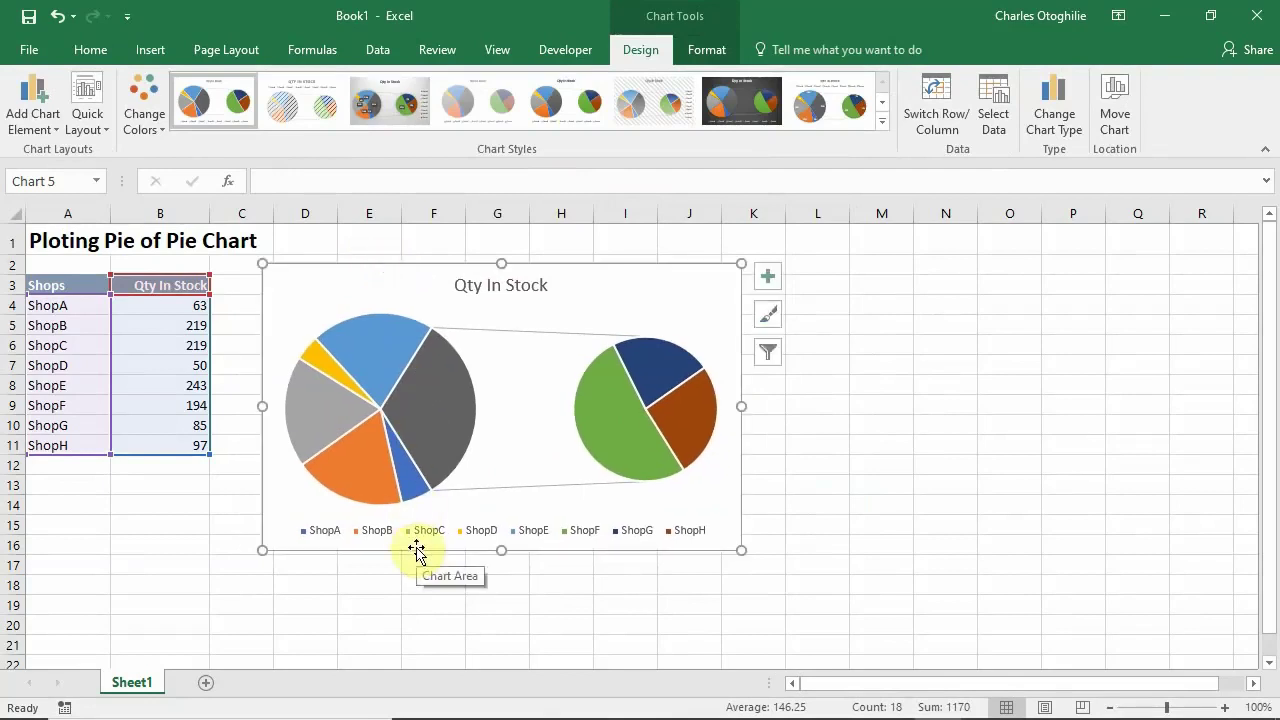
# Apply the first monochromatic blue palette to the Pie of Pie chart and shift the chart slightly up and farther from the table
pyautogui.click(166, 136)
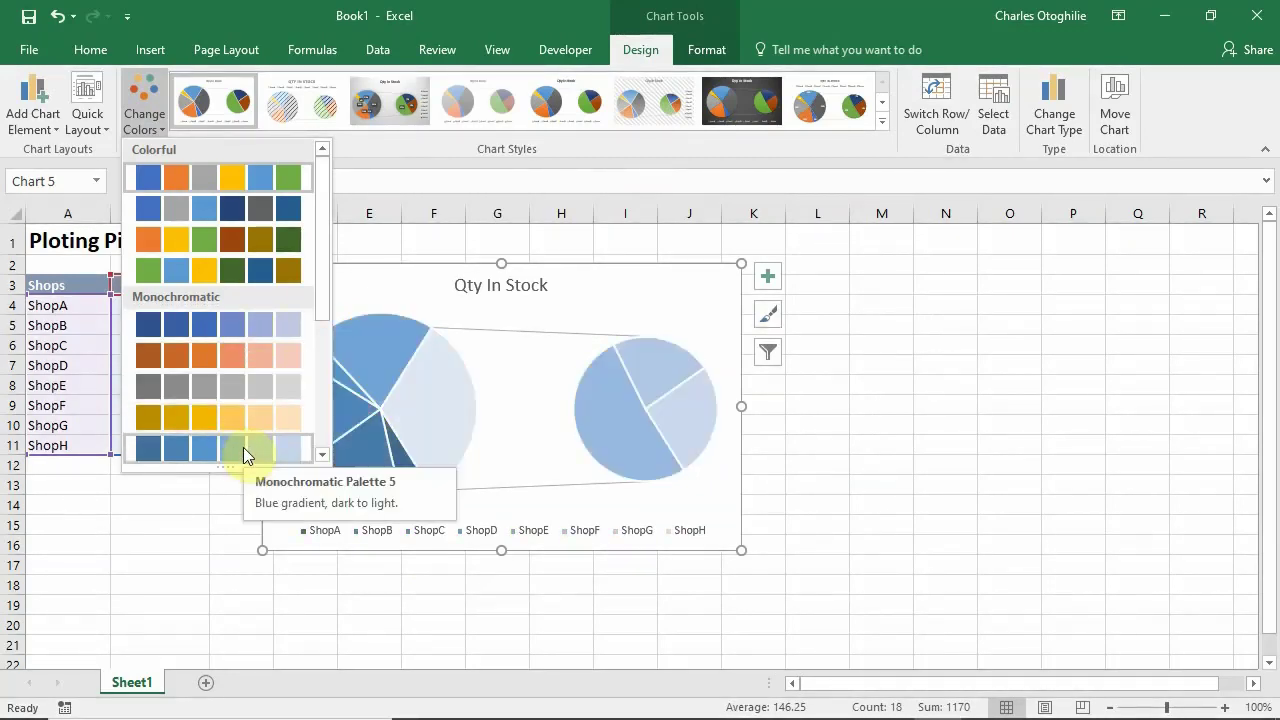
pyautogui.click(263, 325)
pyautogui.moveTo(429, 266); pyautogui.dragTo(459, 253)
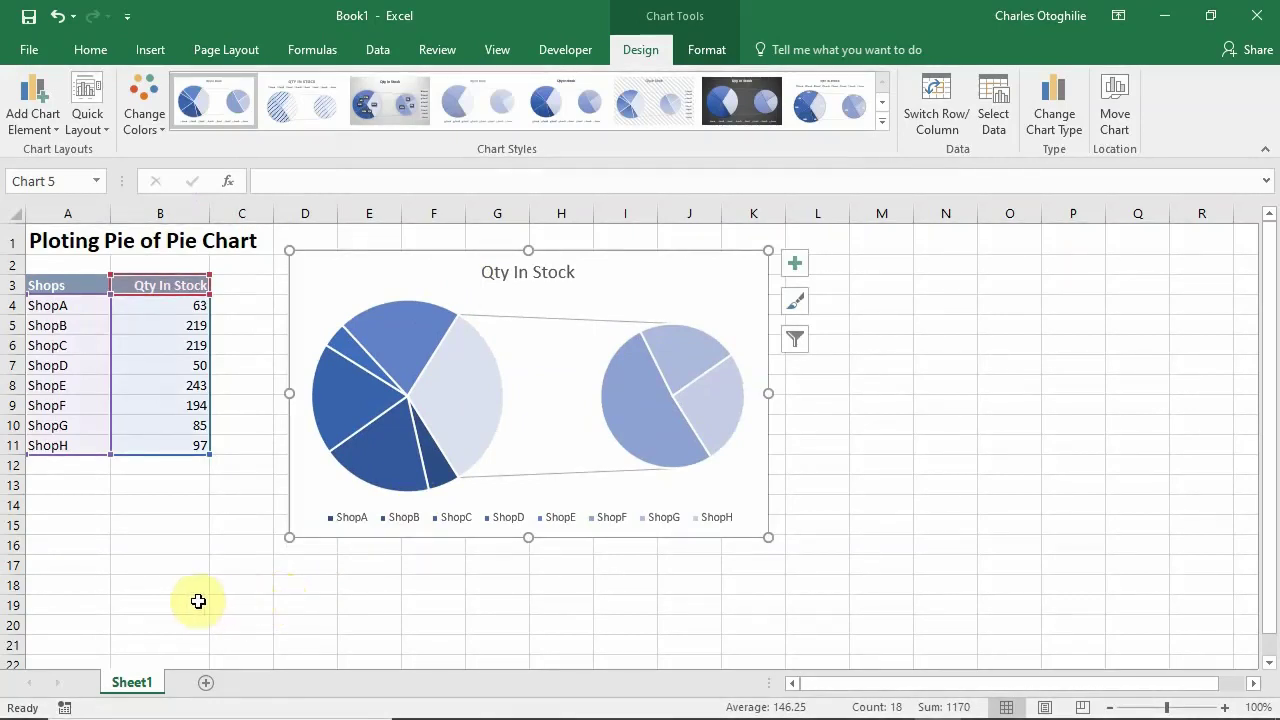
pyautogui.click(180, 573)
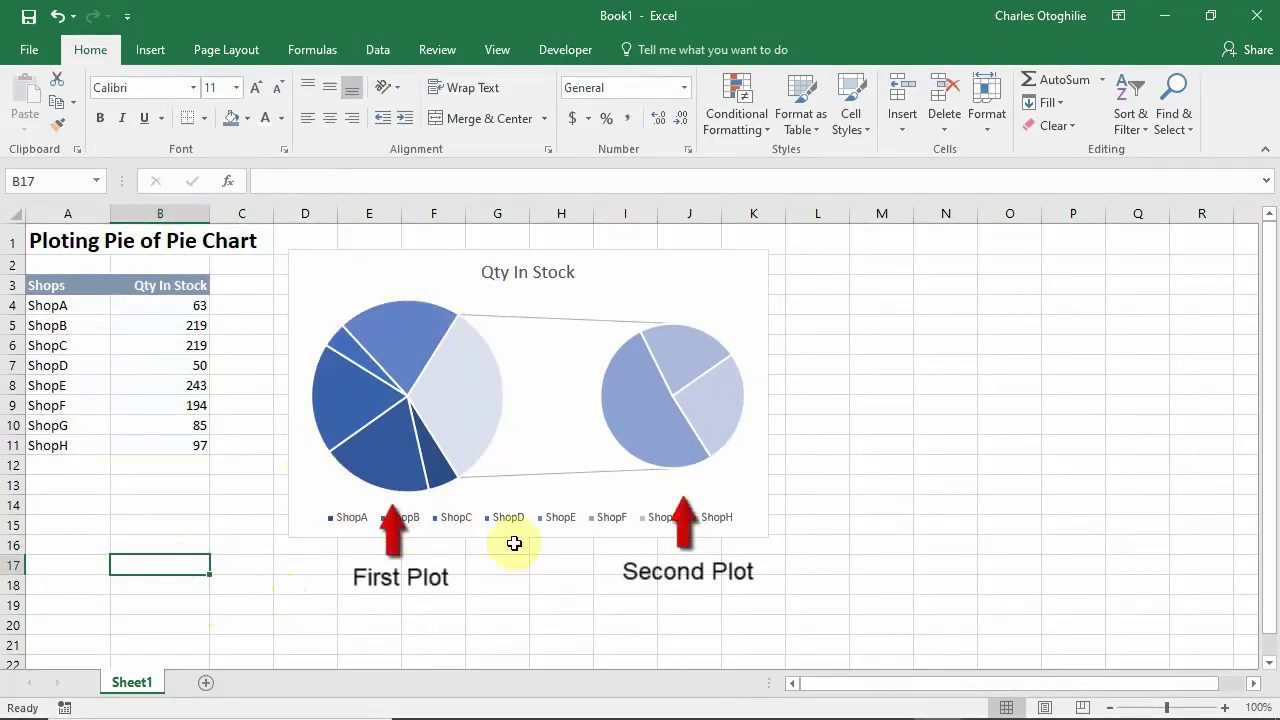
# Compare the quantities for ShopF to ShopH in B9:B11 and the full source table with the chart's two plots
pyautogui.moveTo(676, 332)
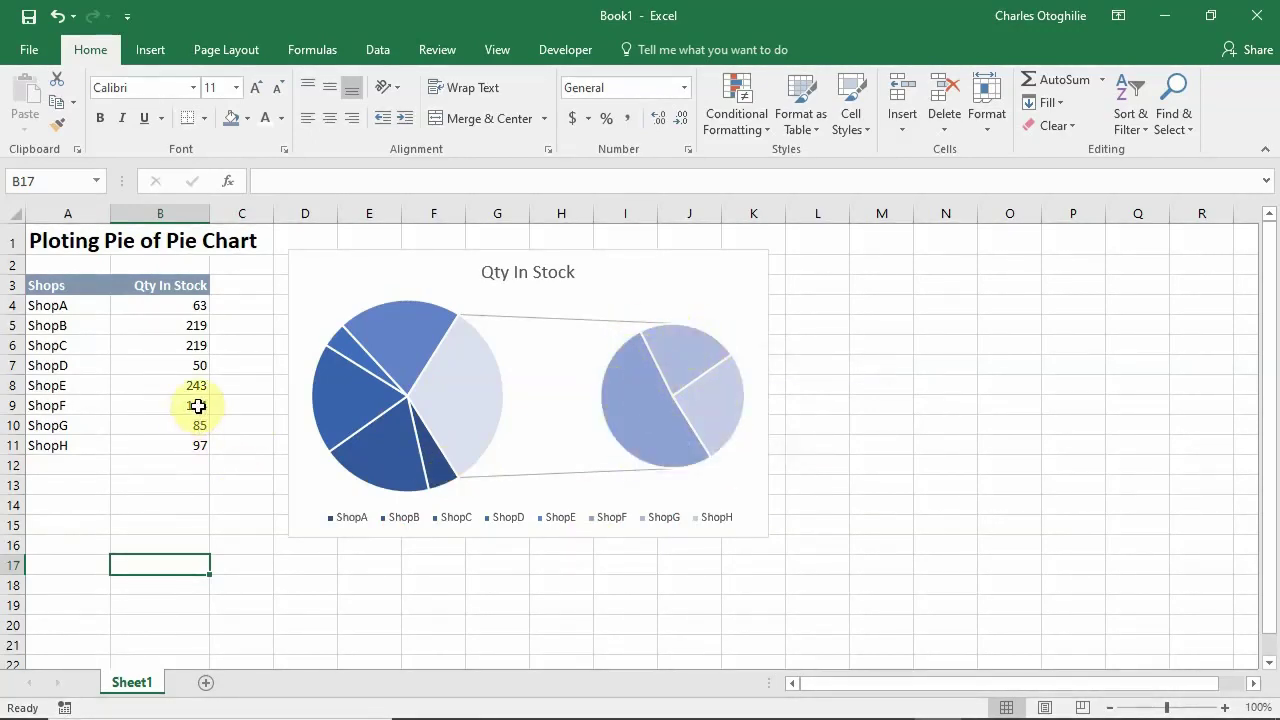
pyautogui.moveTo(198, 405); pyautogui.dragTo(197, 447)
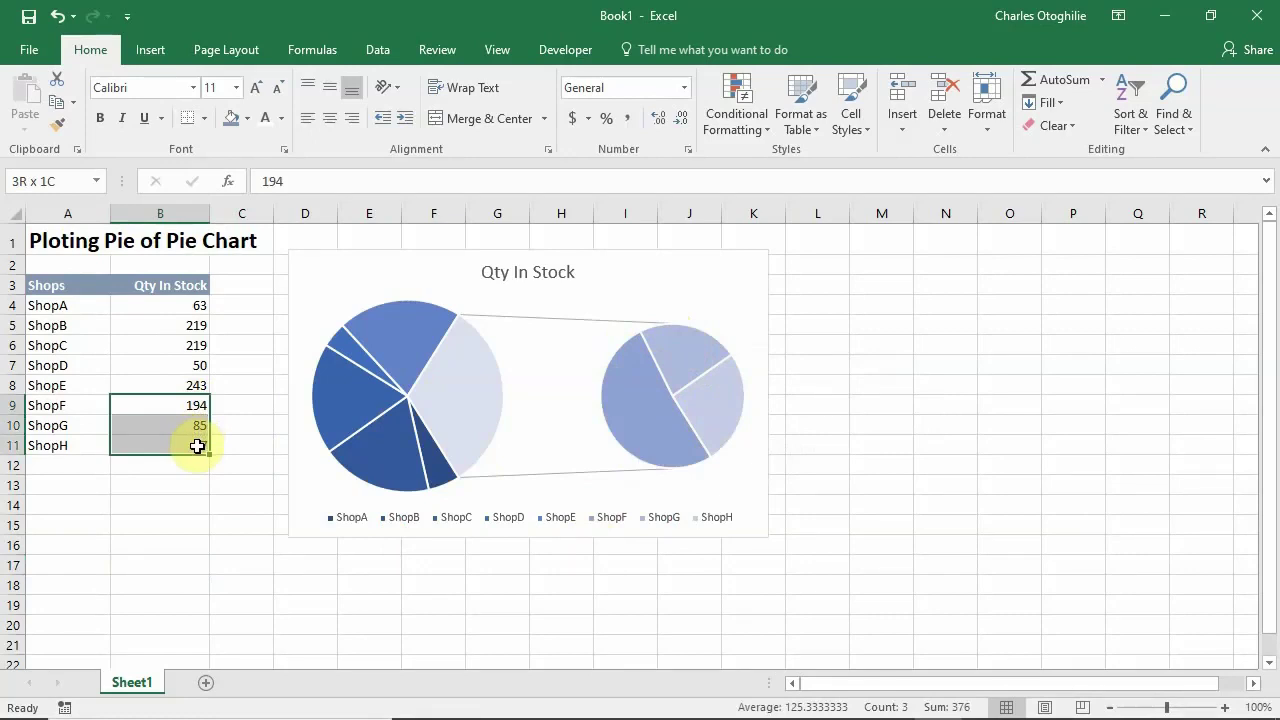
pyautogui.moveTo(69, 285); pyautogui.dragTo(161, 446)
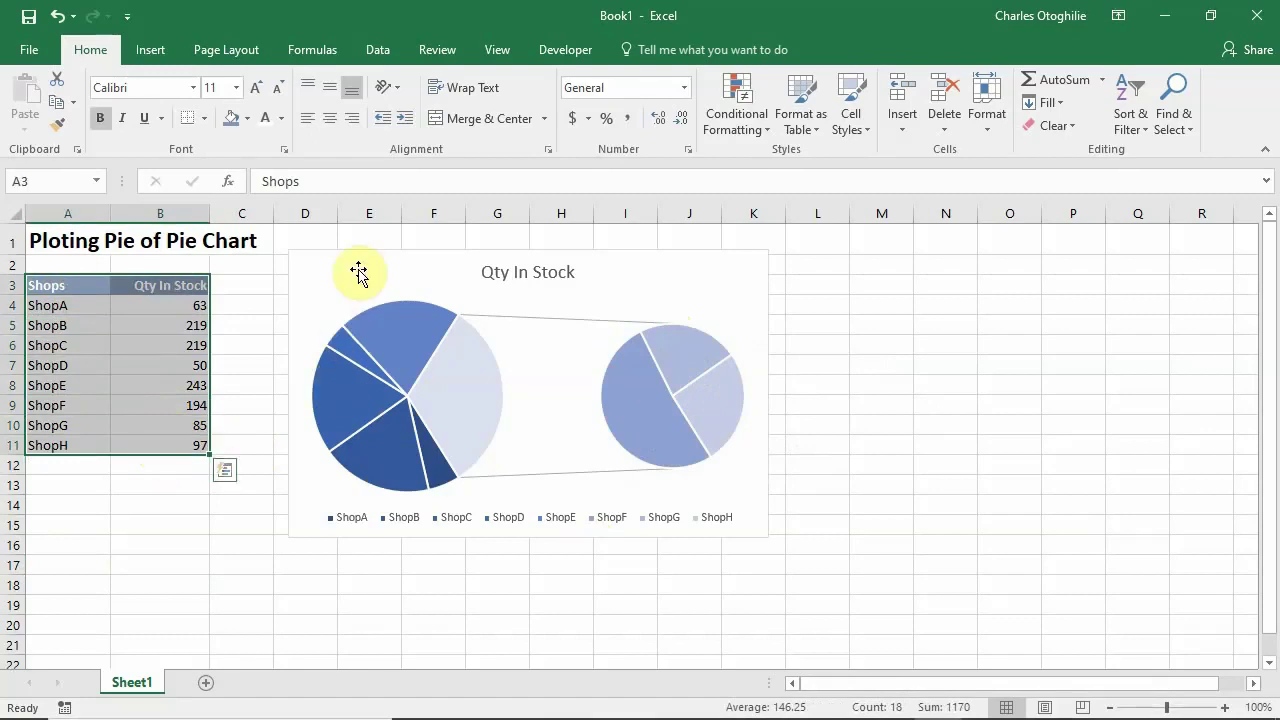
pyautogui.click(384, 254)
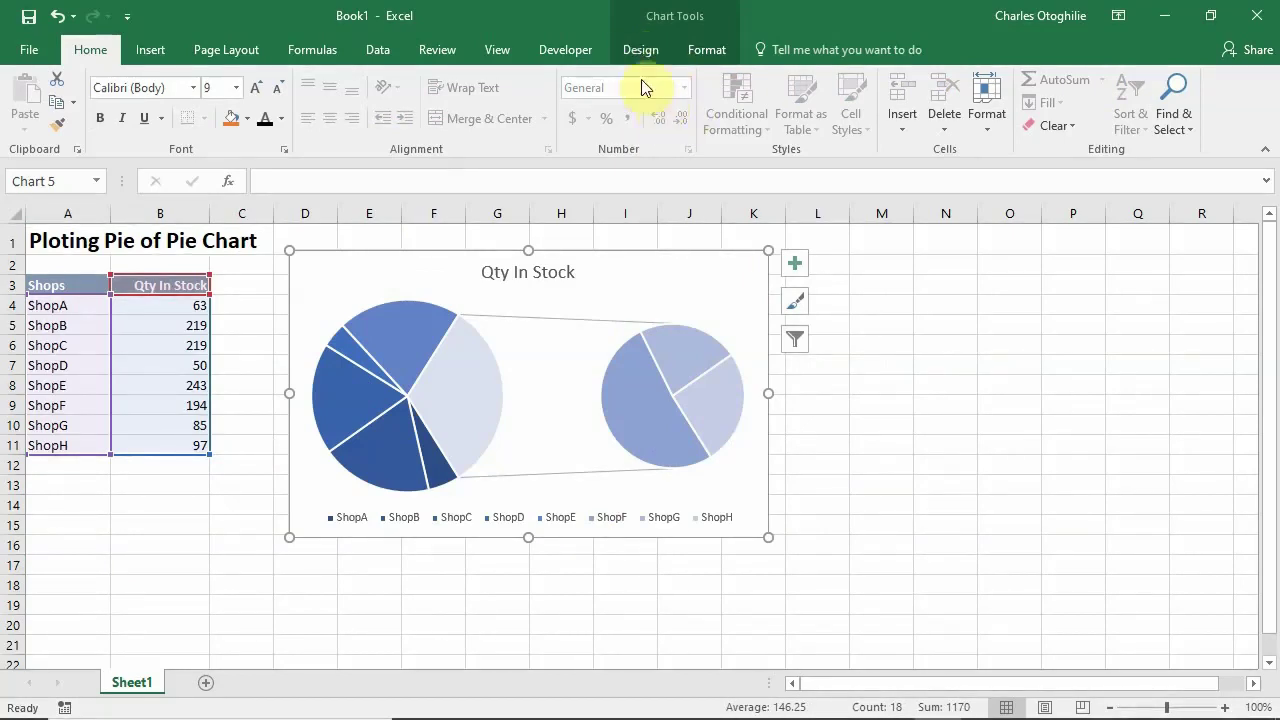
pyautogui.click(893, 444)
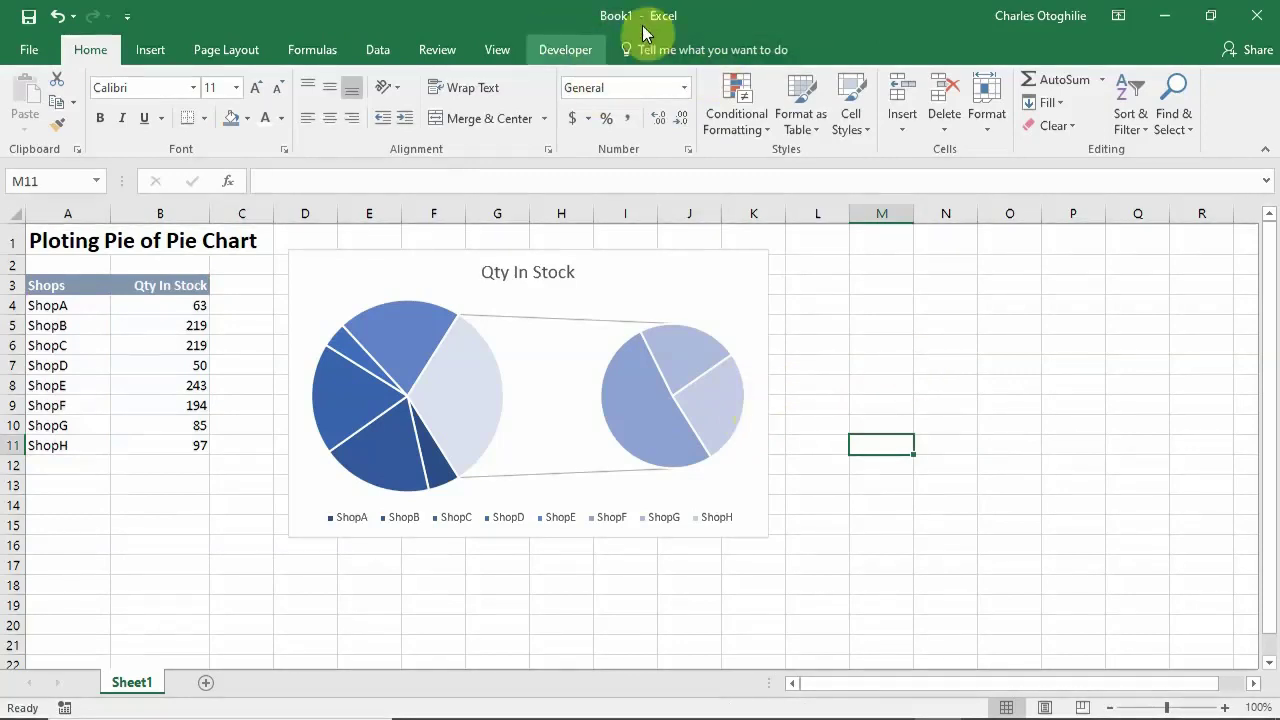
# Add data labels to the Pie of Pie chart, positioned at the Center of the slices
pyautogui.click(762, 323)
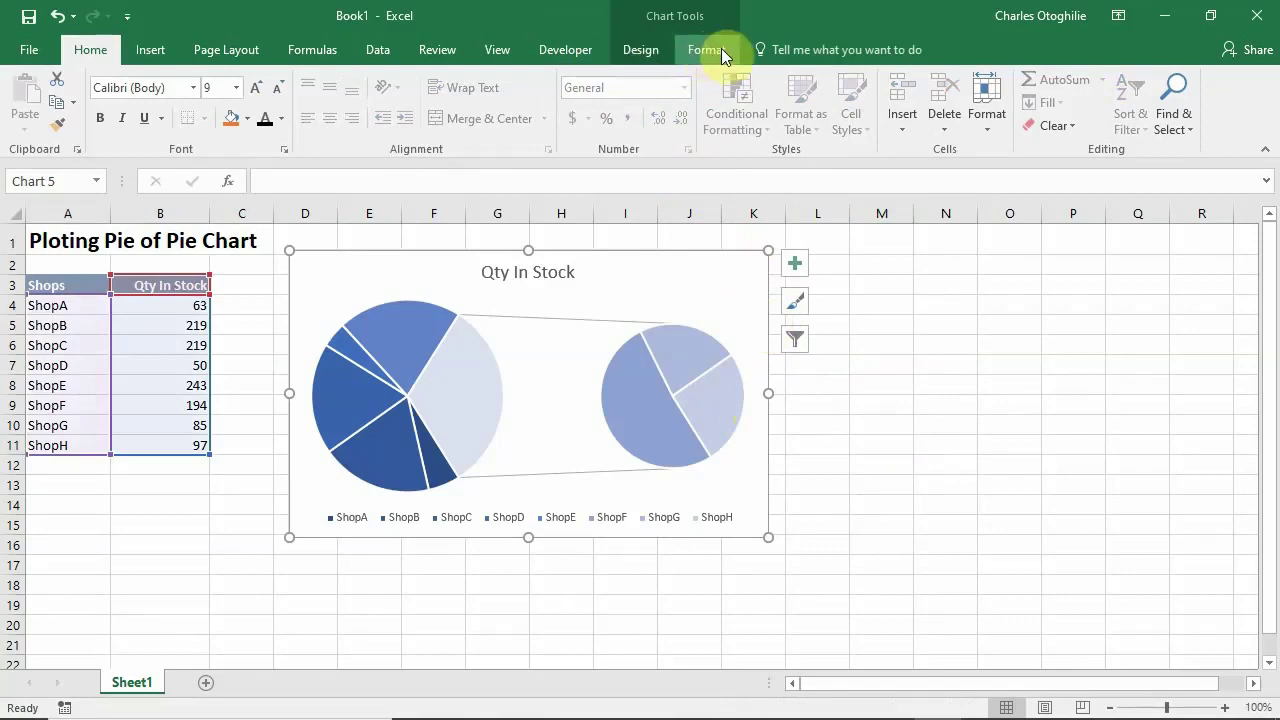
pyautogui.click(641, 51)
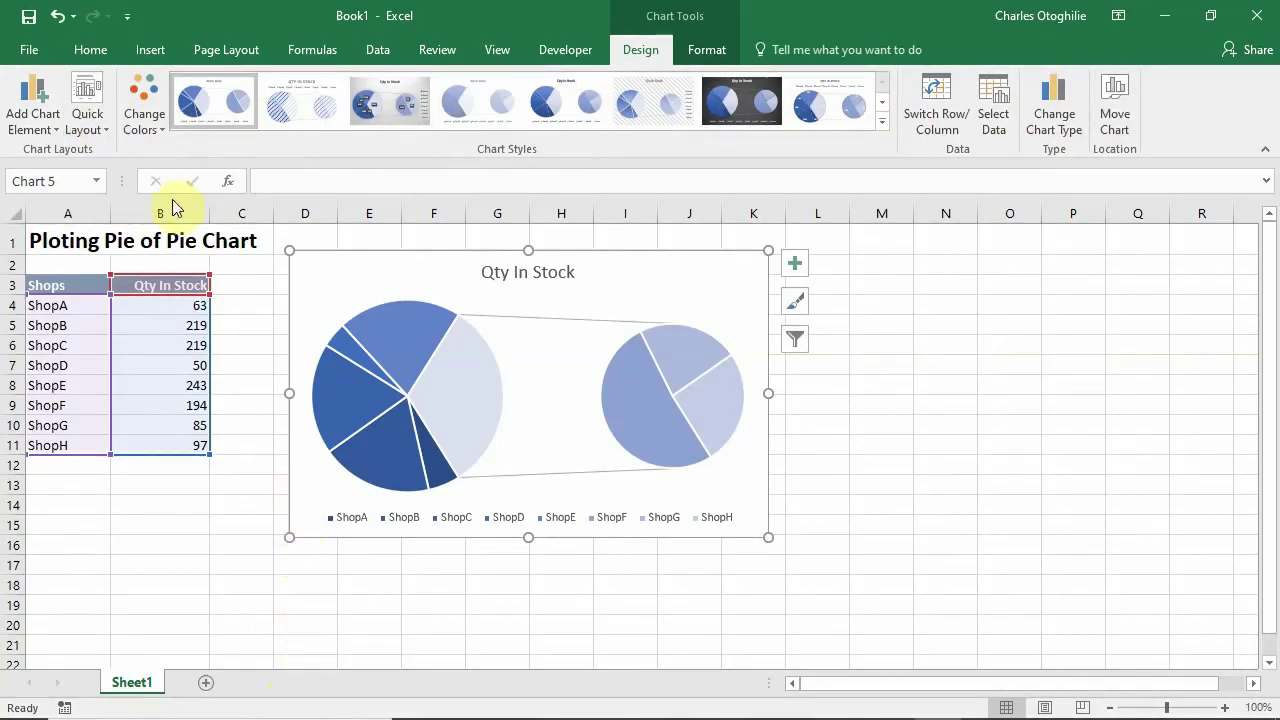
pyautogui.click(57, 137)
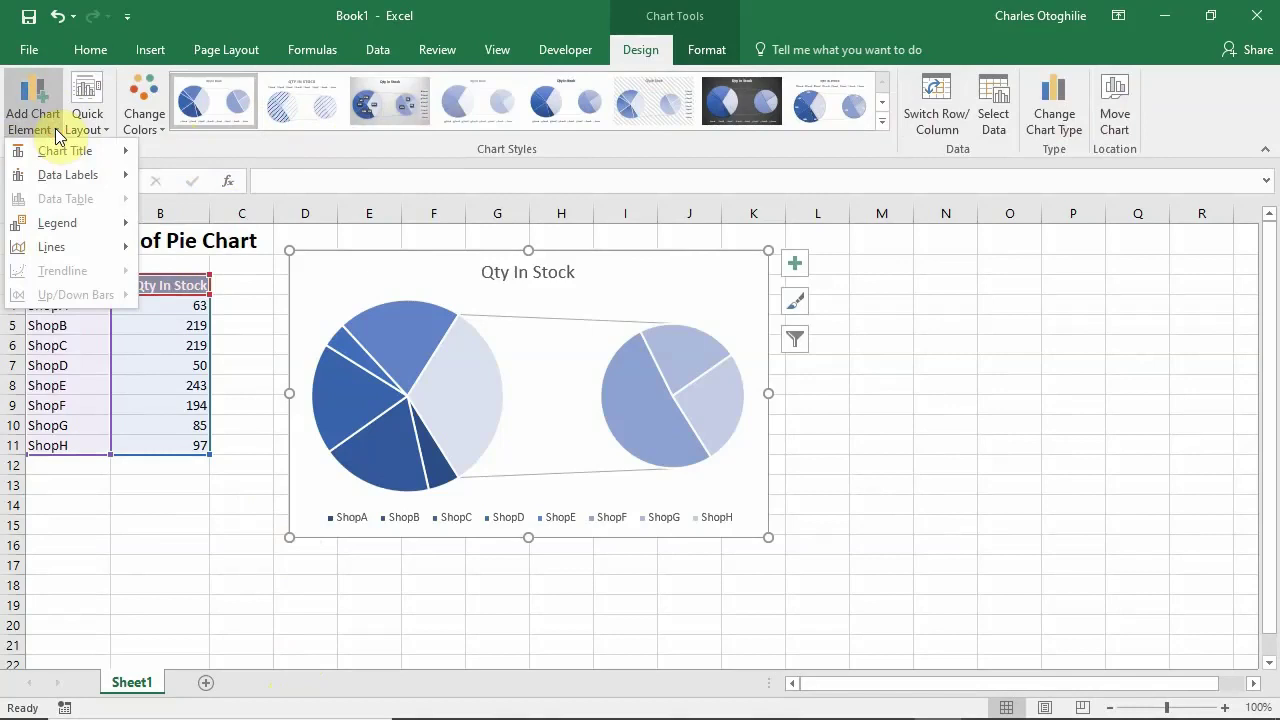
pyautogui.moveTo(63, 183)
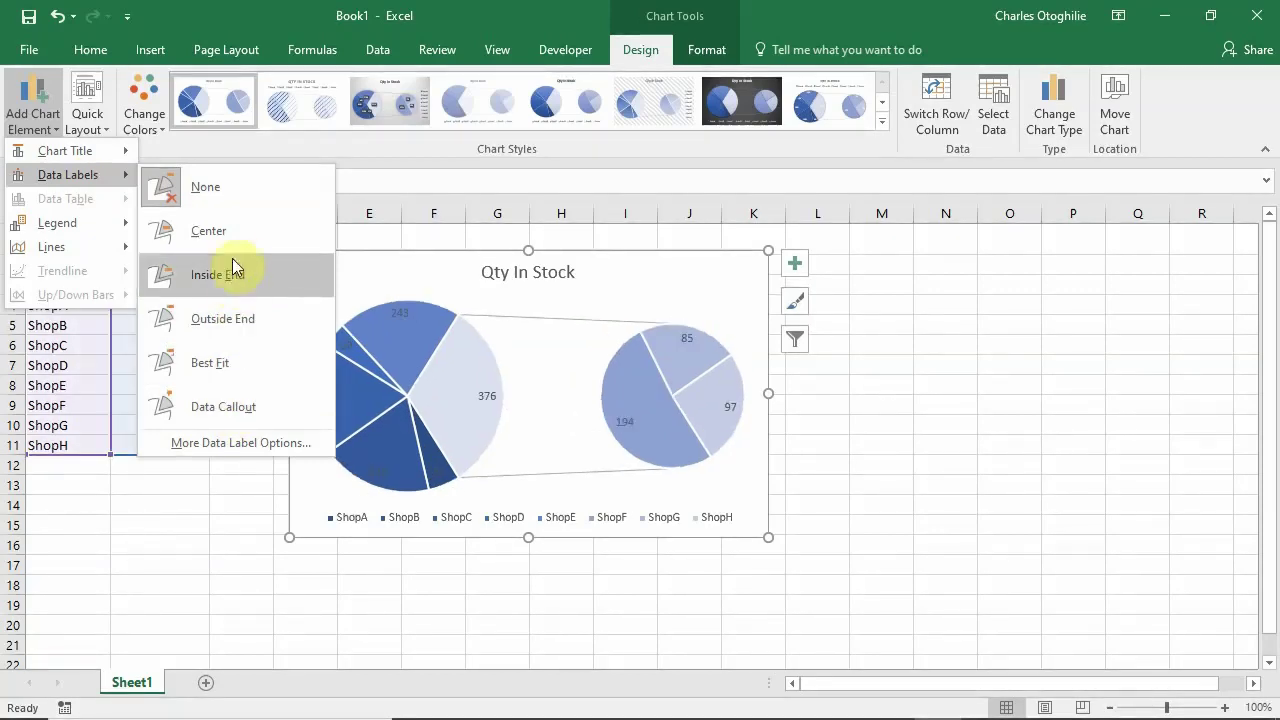
pyautogui.click(241, 234)
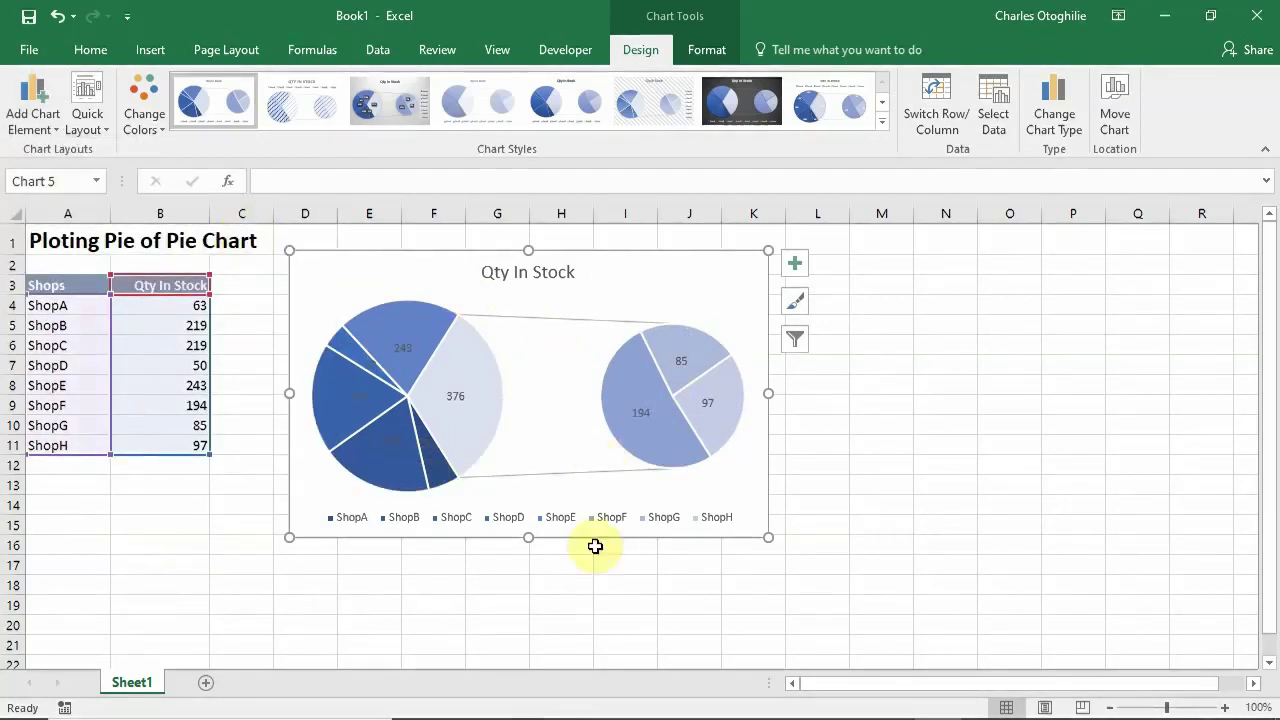
pyautogui.click(822, 458)
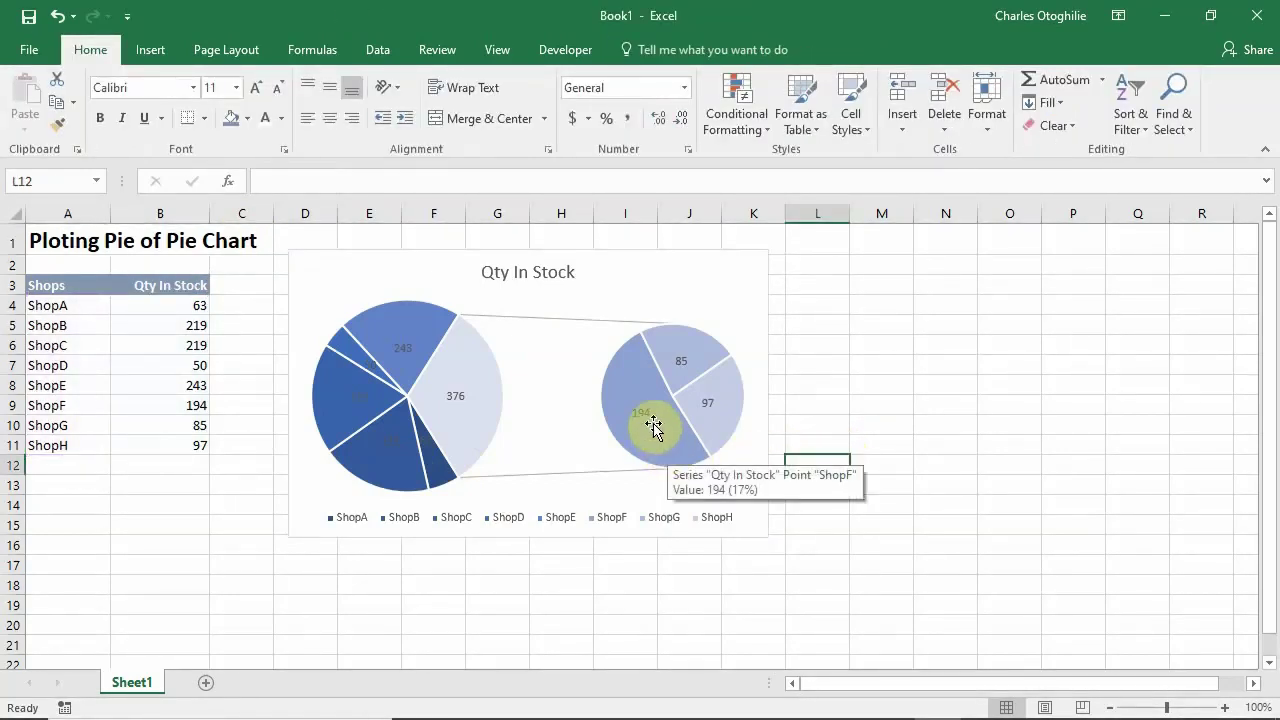
# Format all of the chart's data labels in white, bold text at font size 10
pyautogui.click(666, 452)
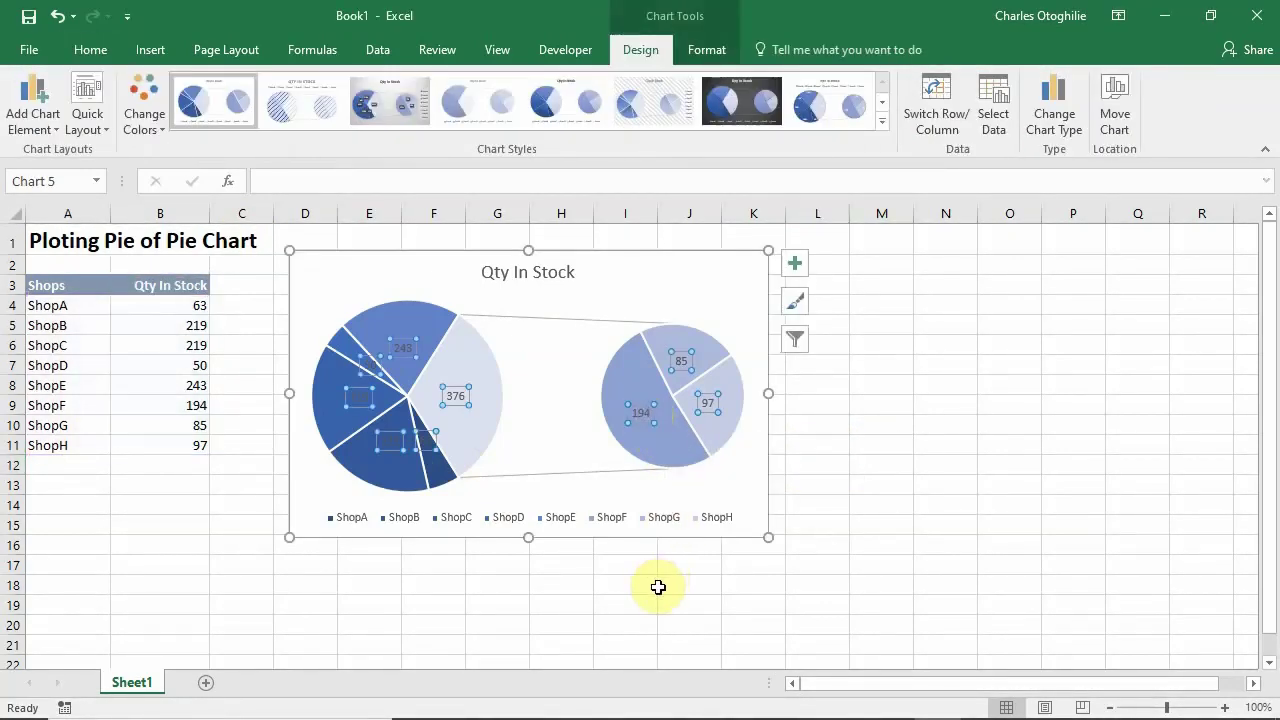
pyautogui.click(835, 487)
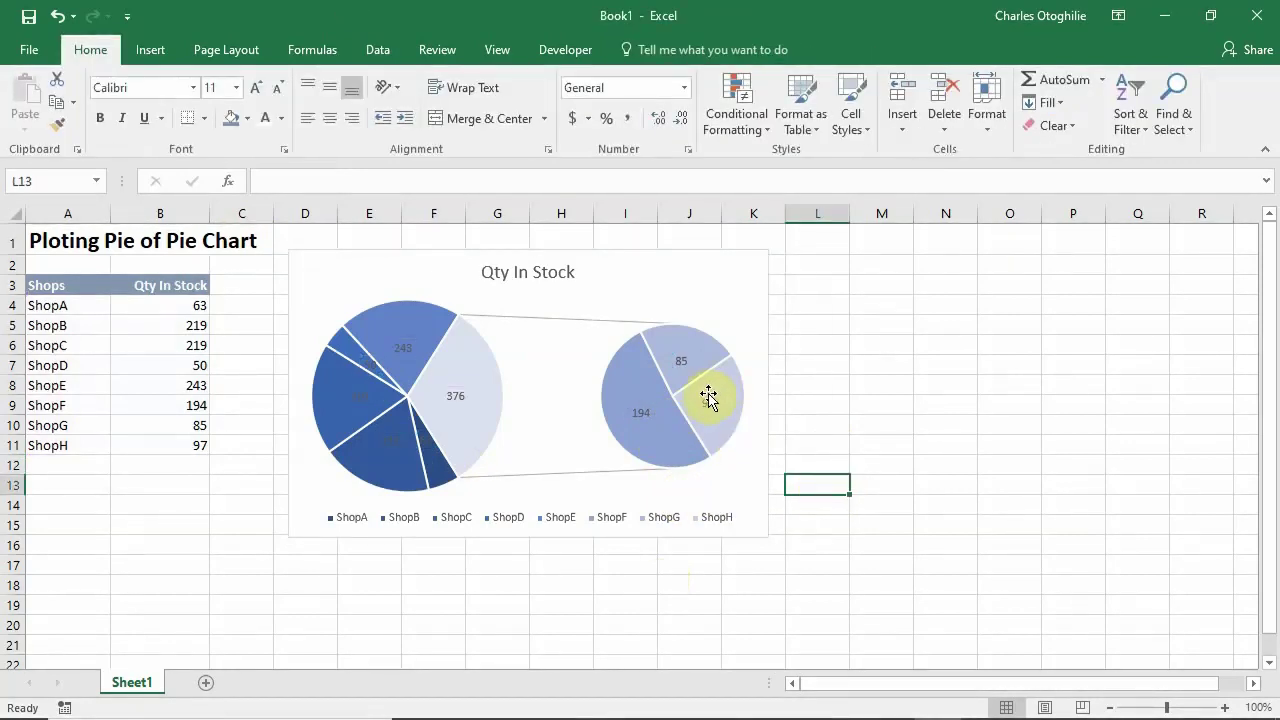
pyautogui.click(709, 403)
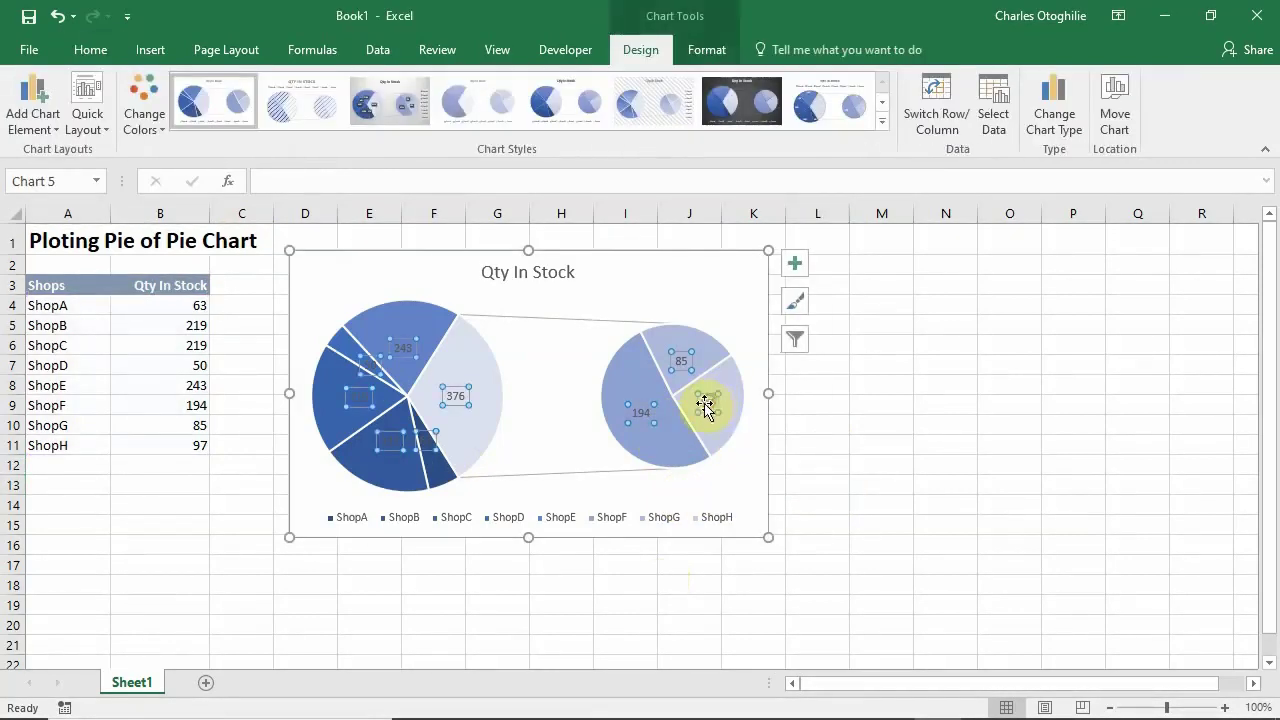
pyautogui.click(95, 50)
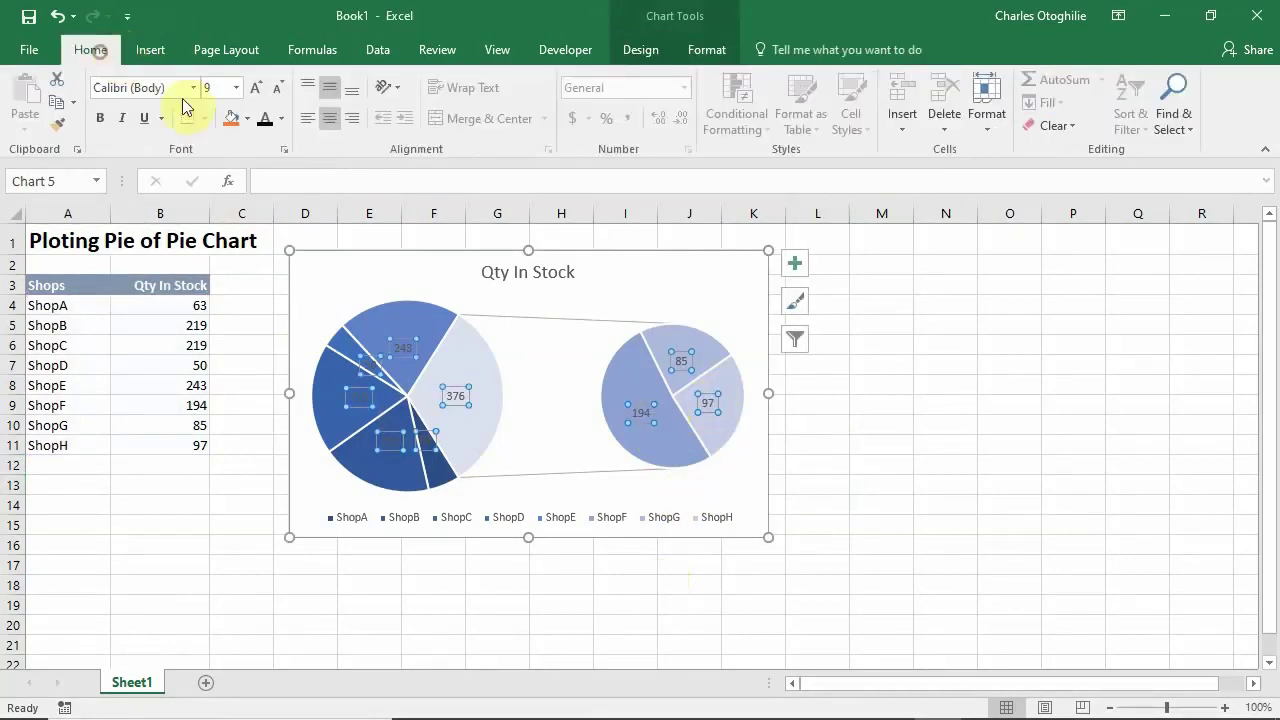
pyautogui.click(285, 120)
pyautogui.click(265, 191)
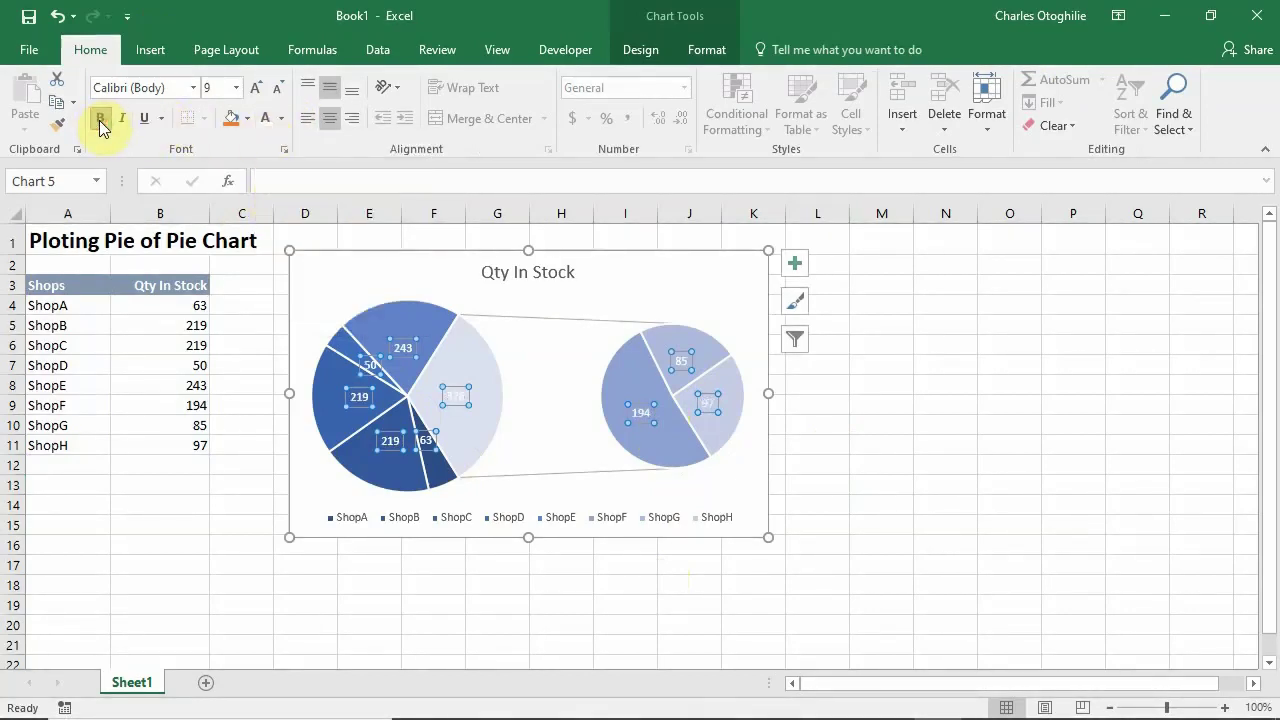
pyautogui.click(257, 95)
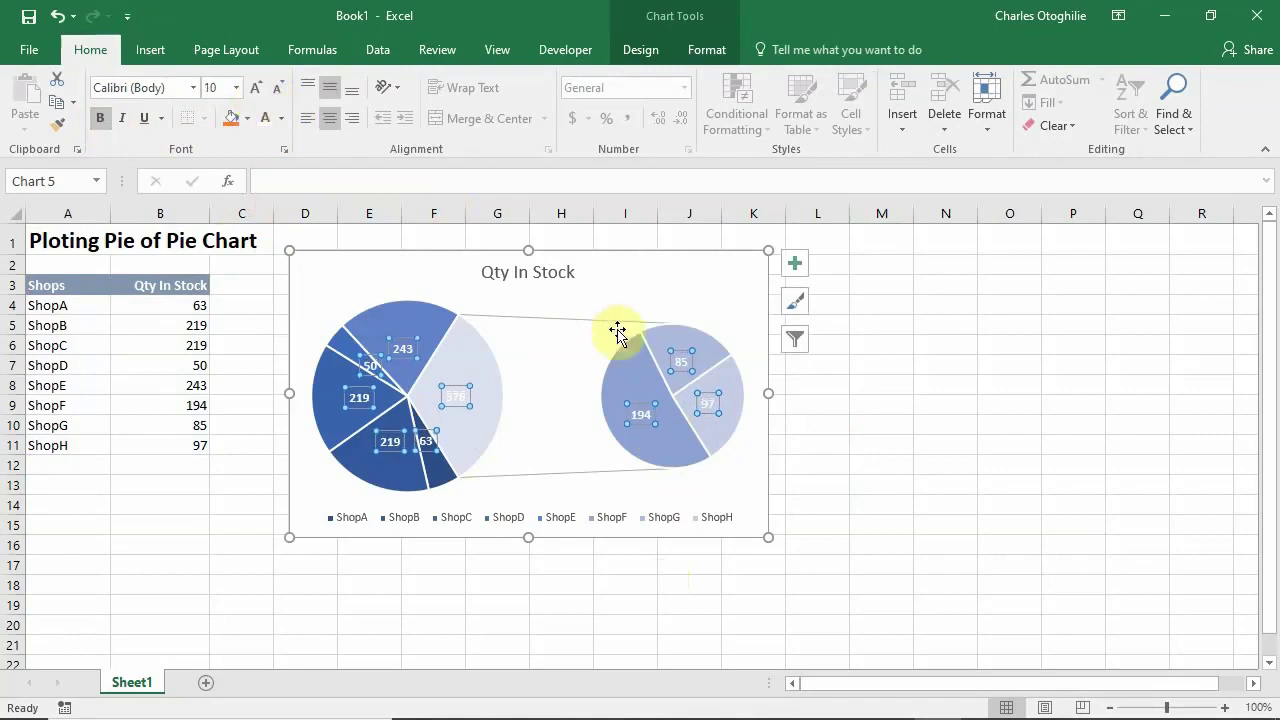
pyautogui.click(869, 472)
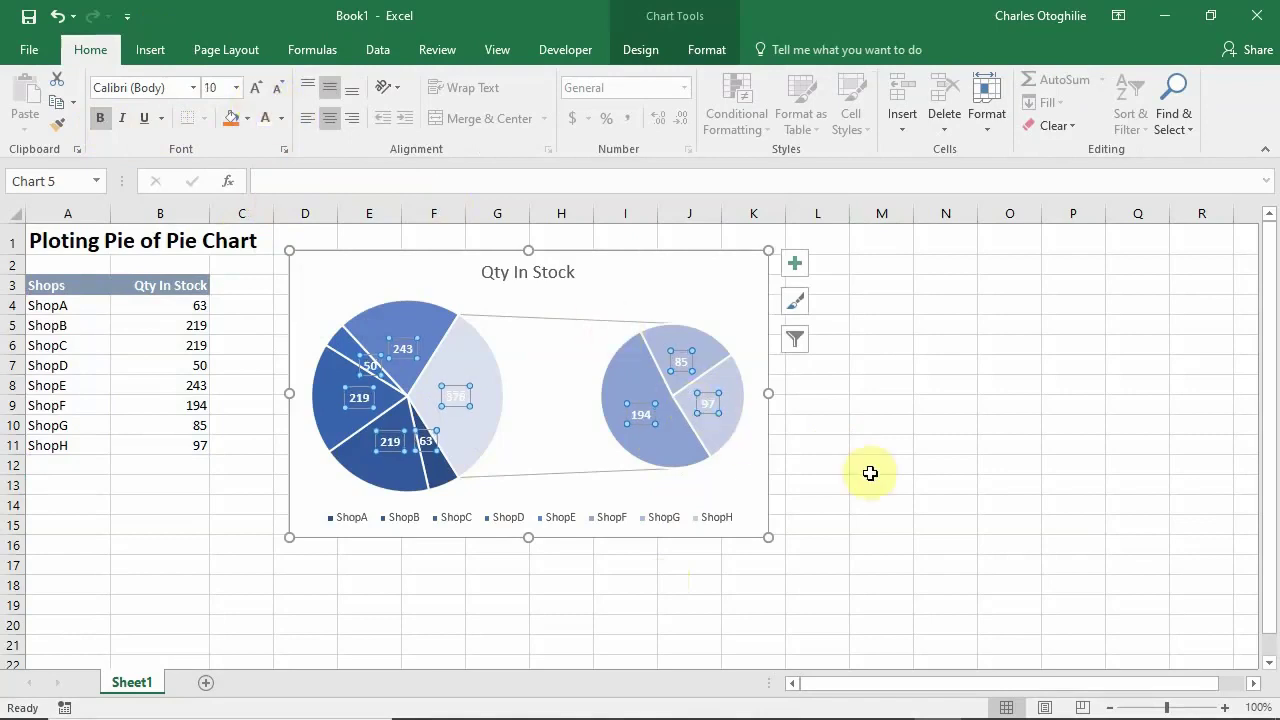
# Set the font colour of only the data label on the main pie's pale combined slice to black
pyautogui.click(456, 399)
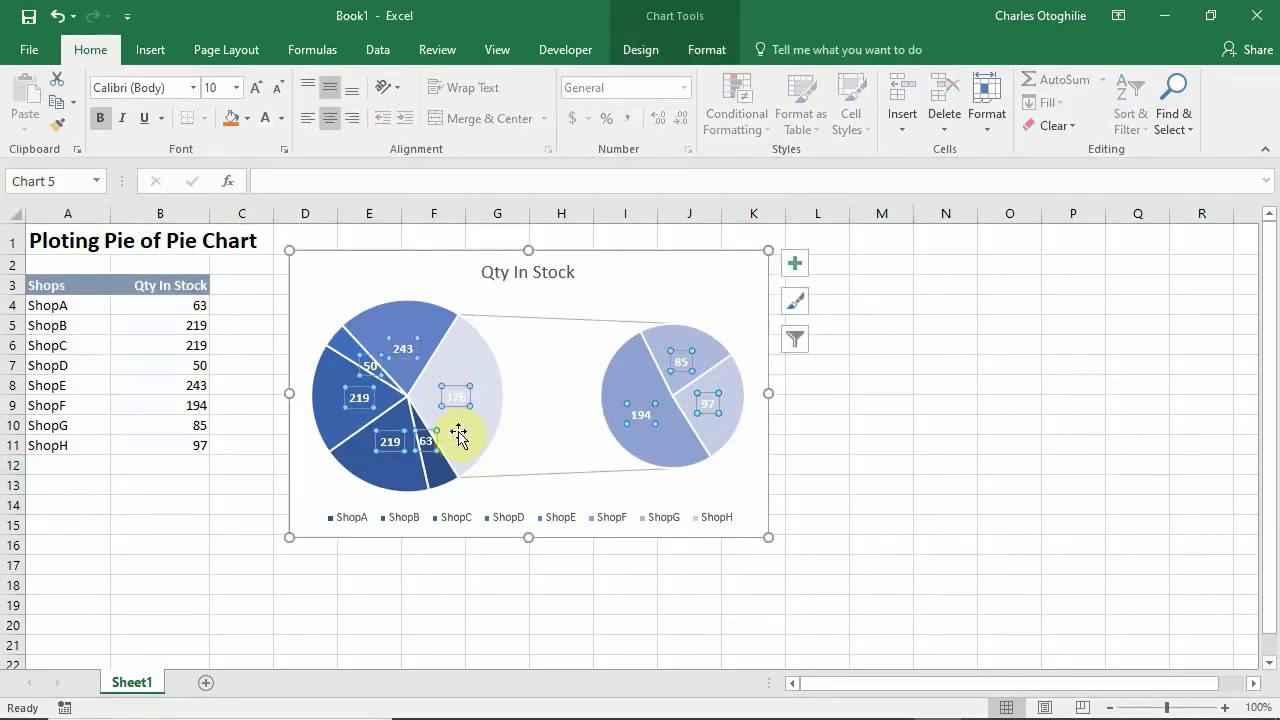
pyautogui.click(459, 404)
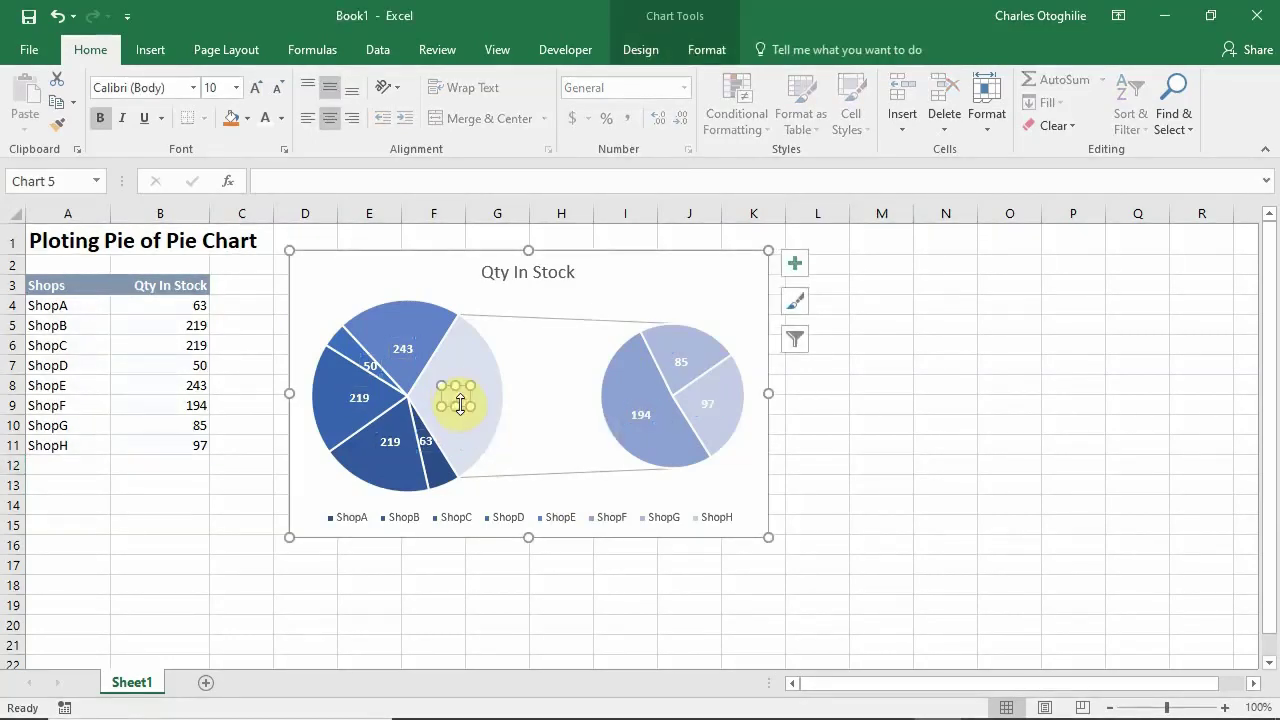
pyautogui.click(283, 123)
pyautogui.click(277, 183)
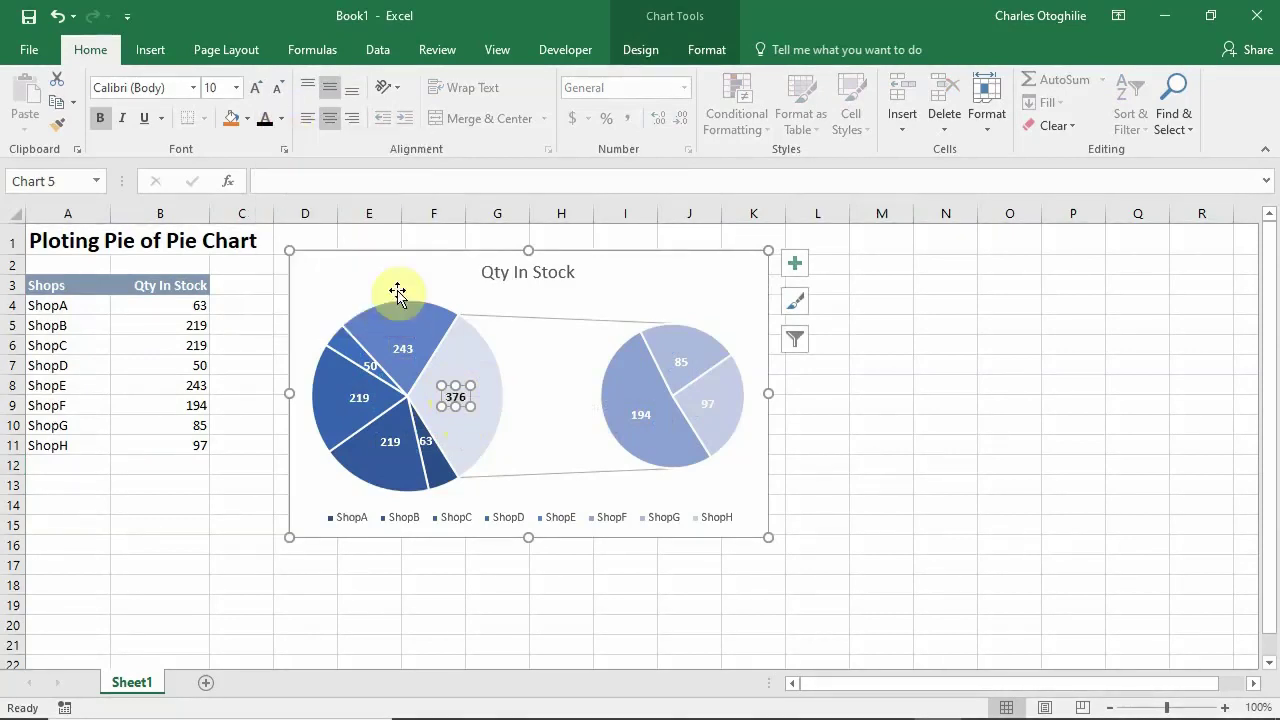
pyautogui.click(497, 581)
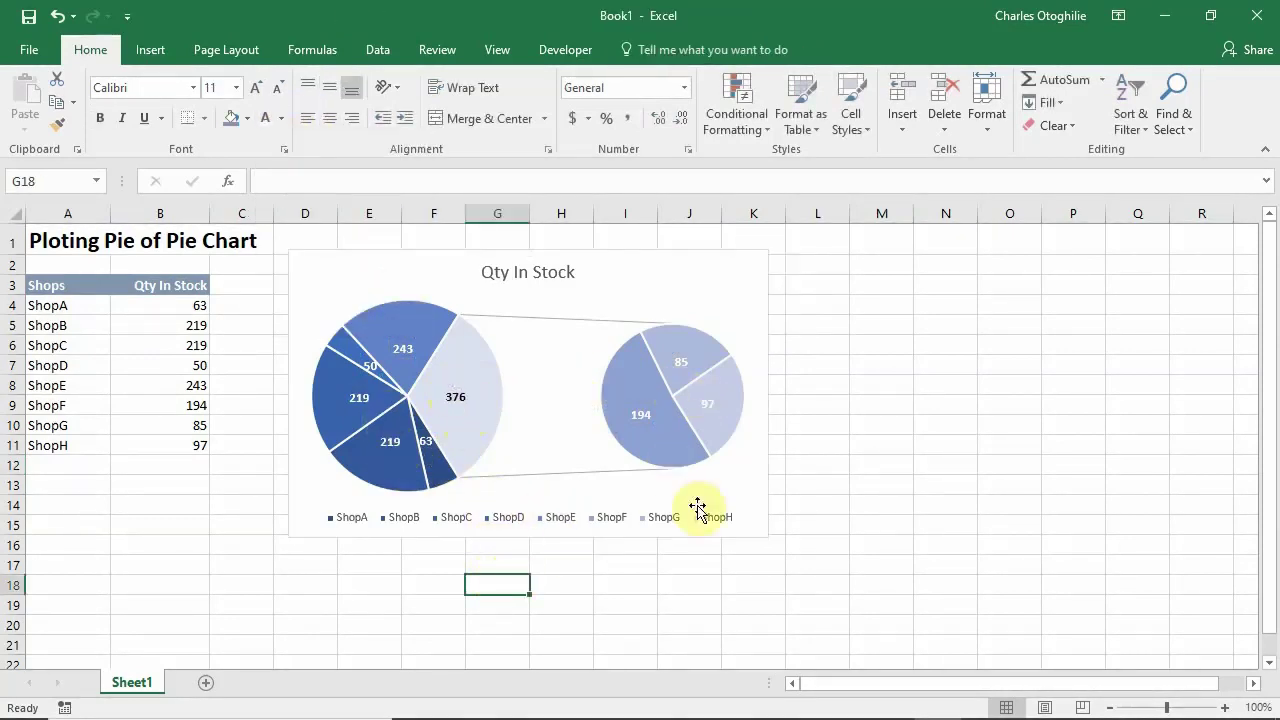
# Check the last three quantities in B9:B11 against the chart, and sort the table A3:B11 by Qty In Stock values, Largest to Smallest
pyautogui.moveTo(648, 461)
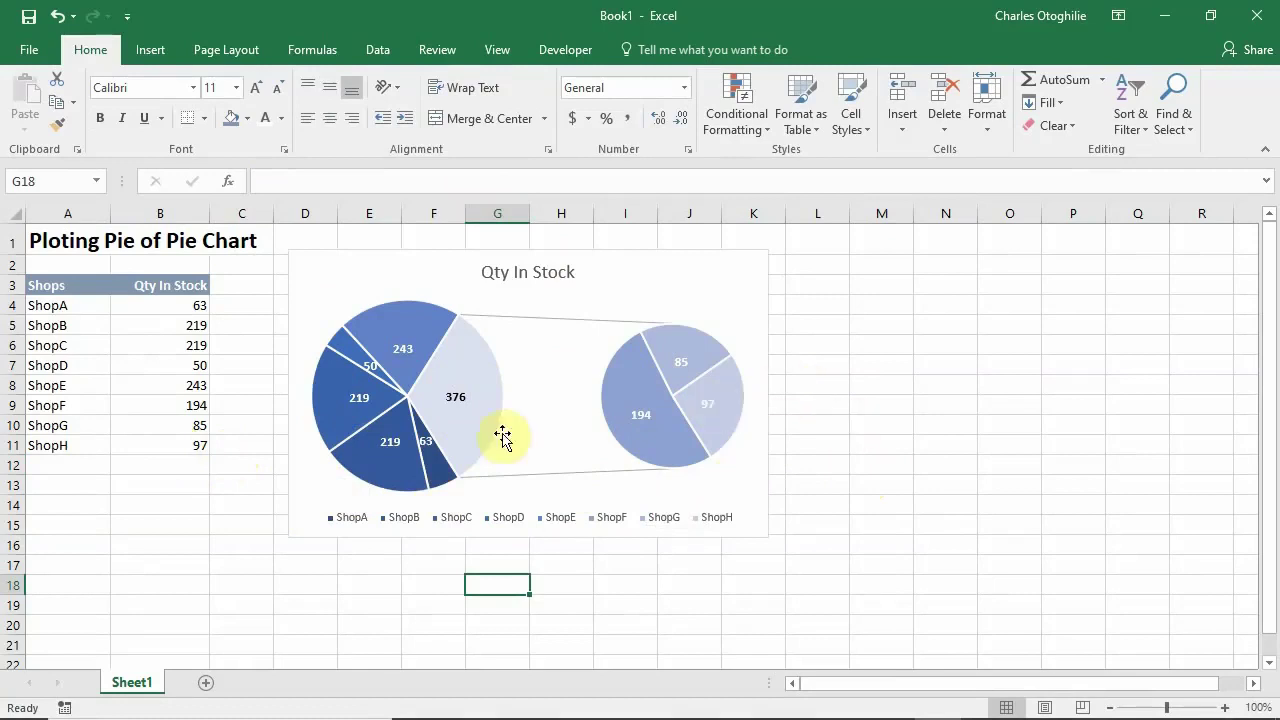
pyautogui.moveTo(207, 407); pyautogui.dragTo(205, 447)
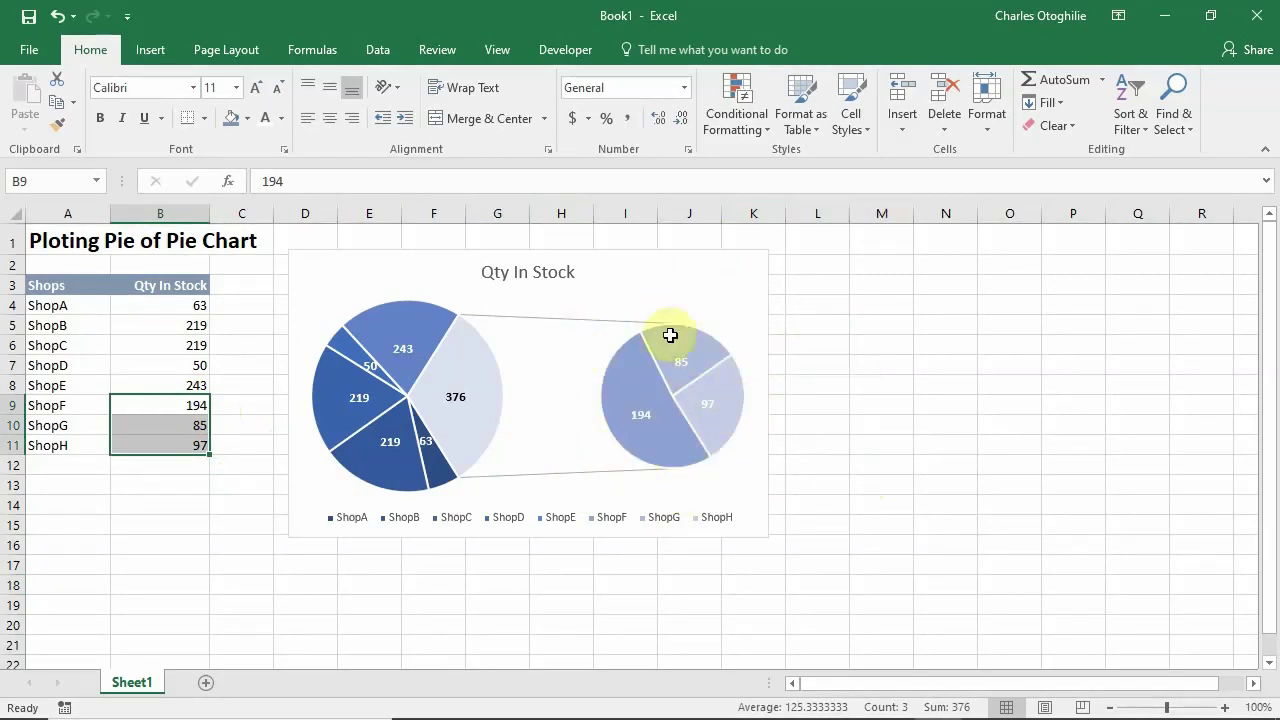
pyautogui.moveTo(66, 293); pyautogui.dragTo(171, 440)
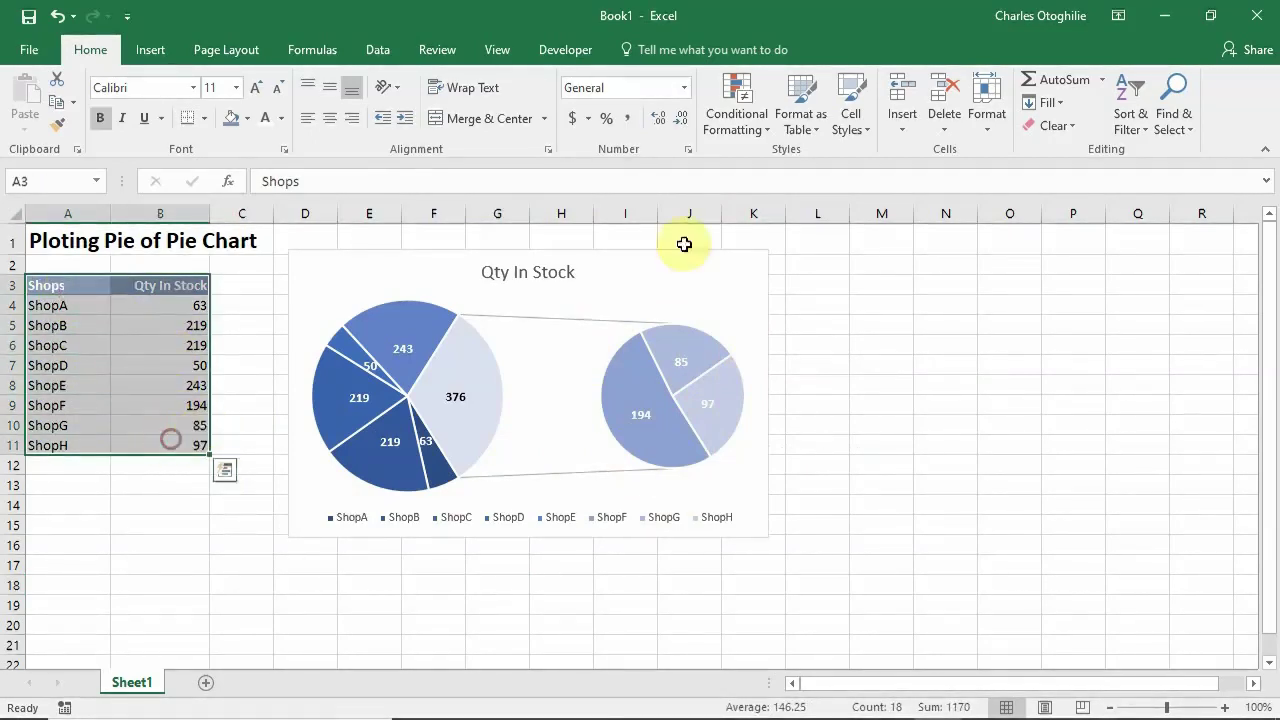
pyautogui.click(1147, 135)
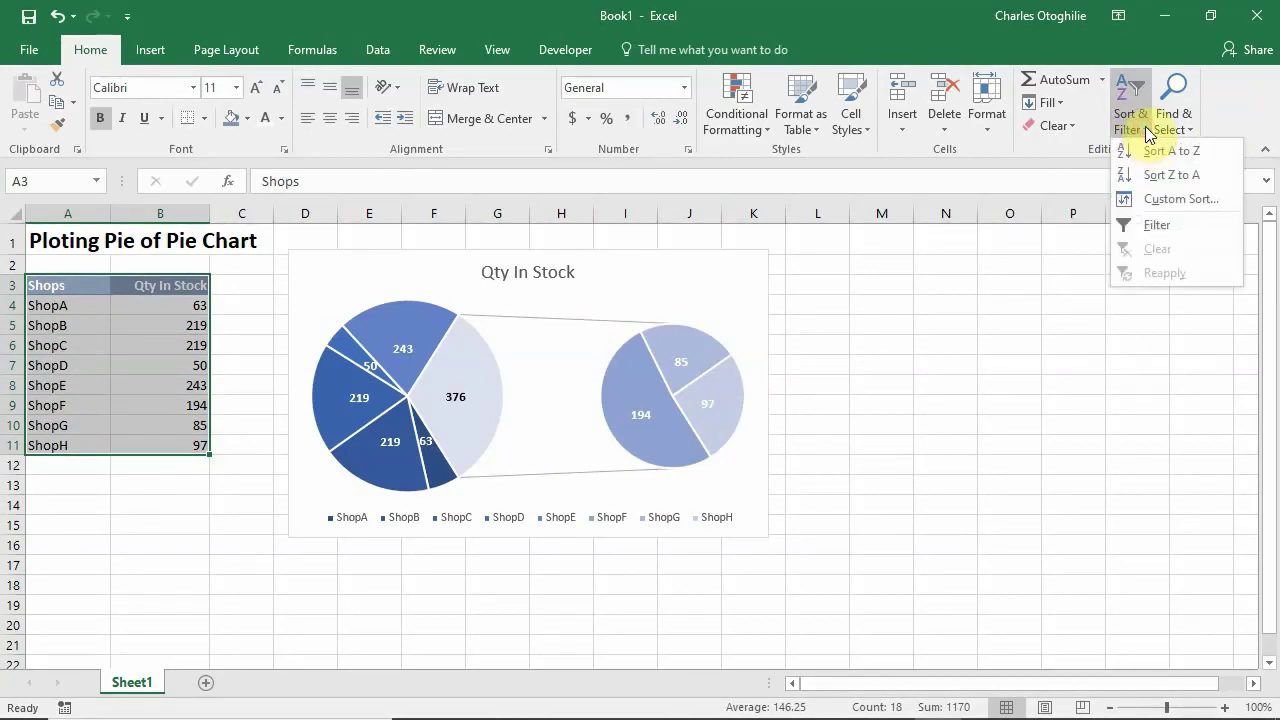
pyautogui.click(1168, 200)
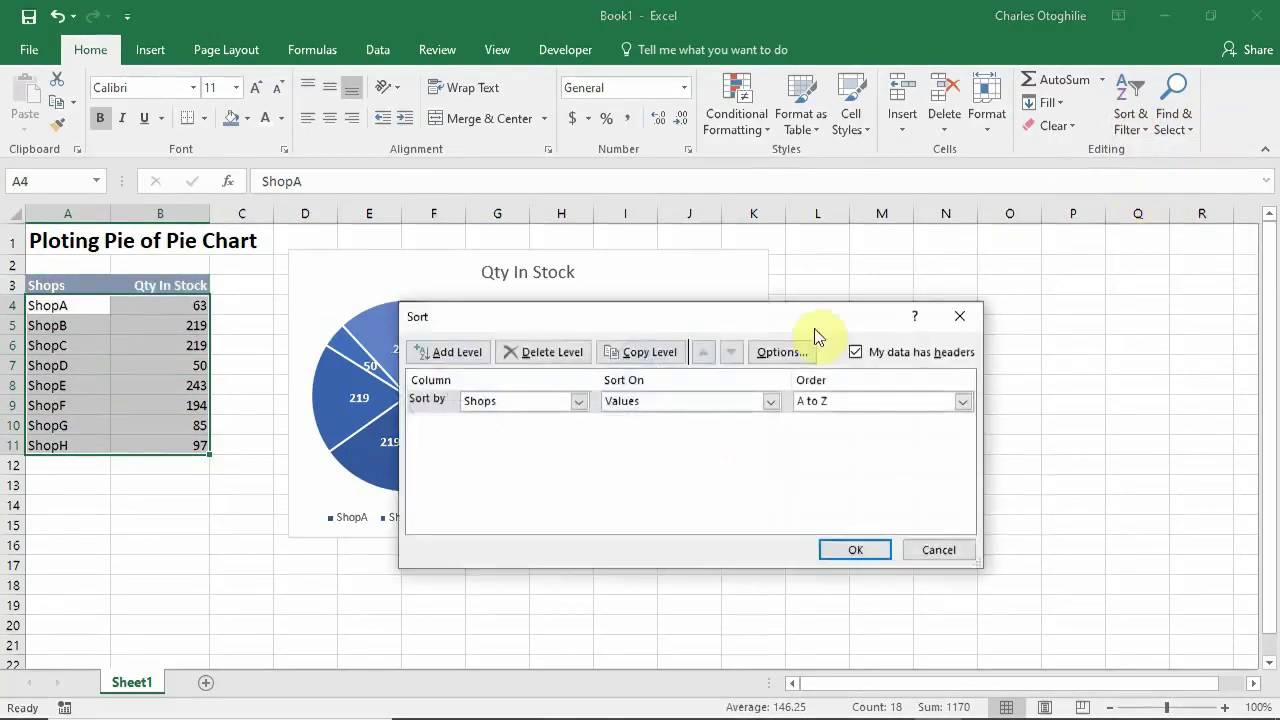
pyautogui.click(576, 402)
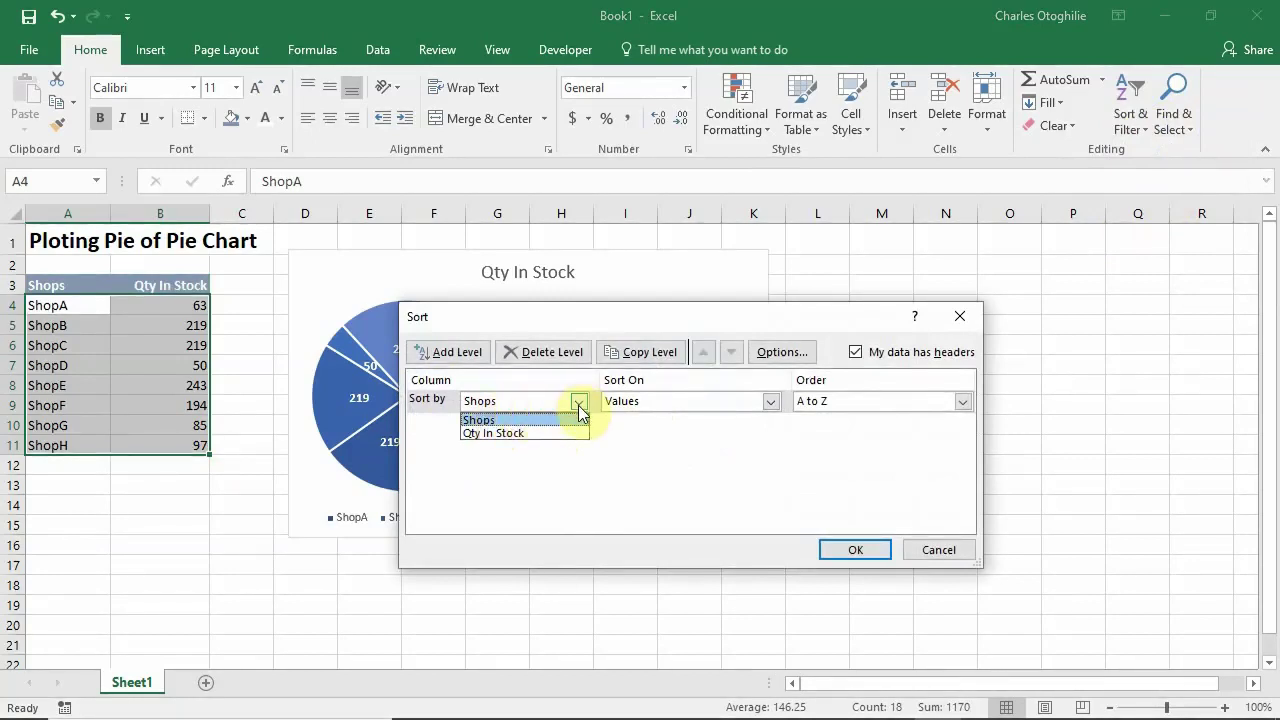
pyautogui.click(513, 434)
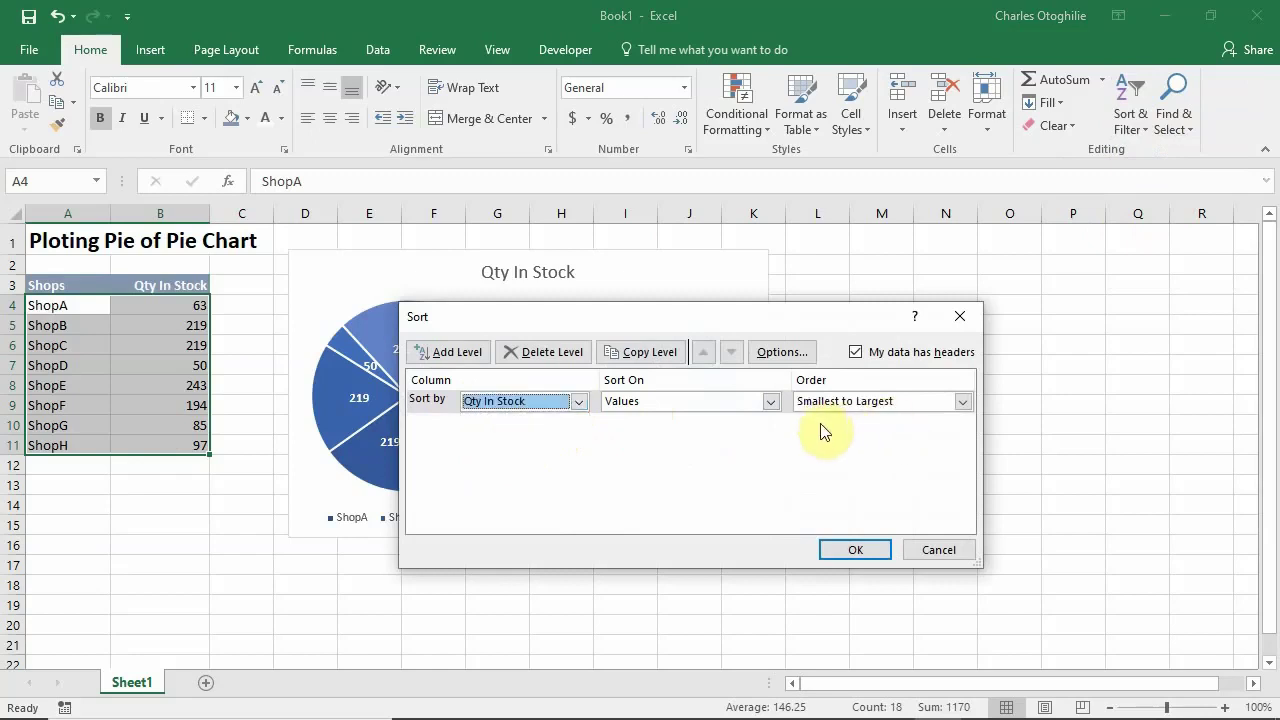
pyautogui.click(965, 402)
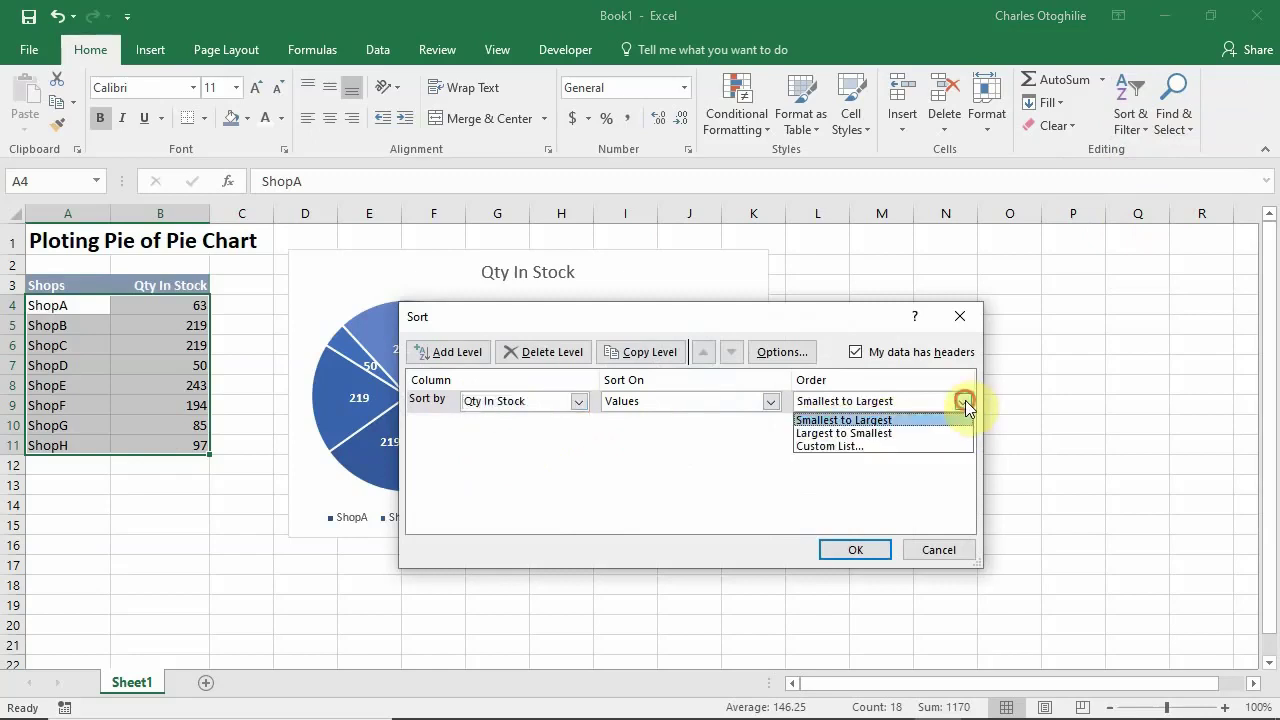
pyautogui.click(900, 436)
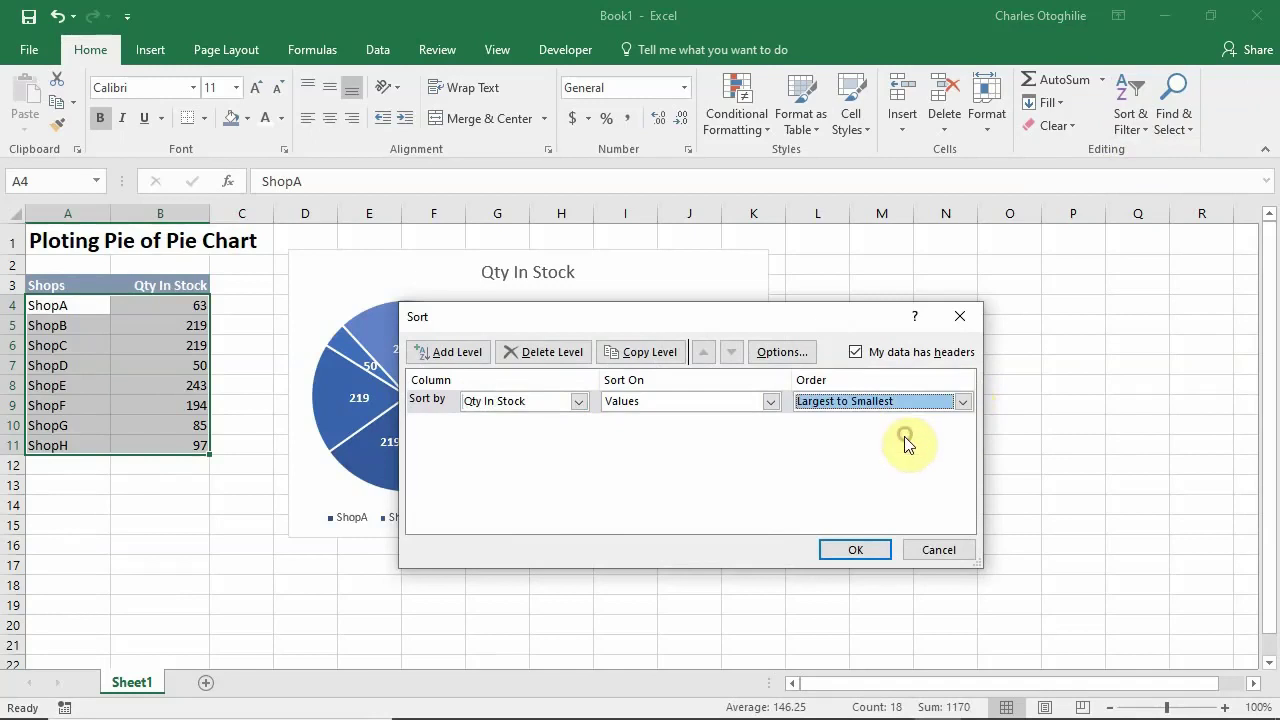
pyautogui.click(855, 551)
# Compare the sorted quantities in B4:B11, particularly the last three in B9:B11, with the chart's main and secondary pies
pyautogui.moveTo(447, 465)
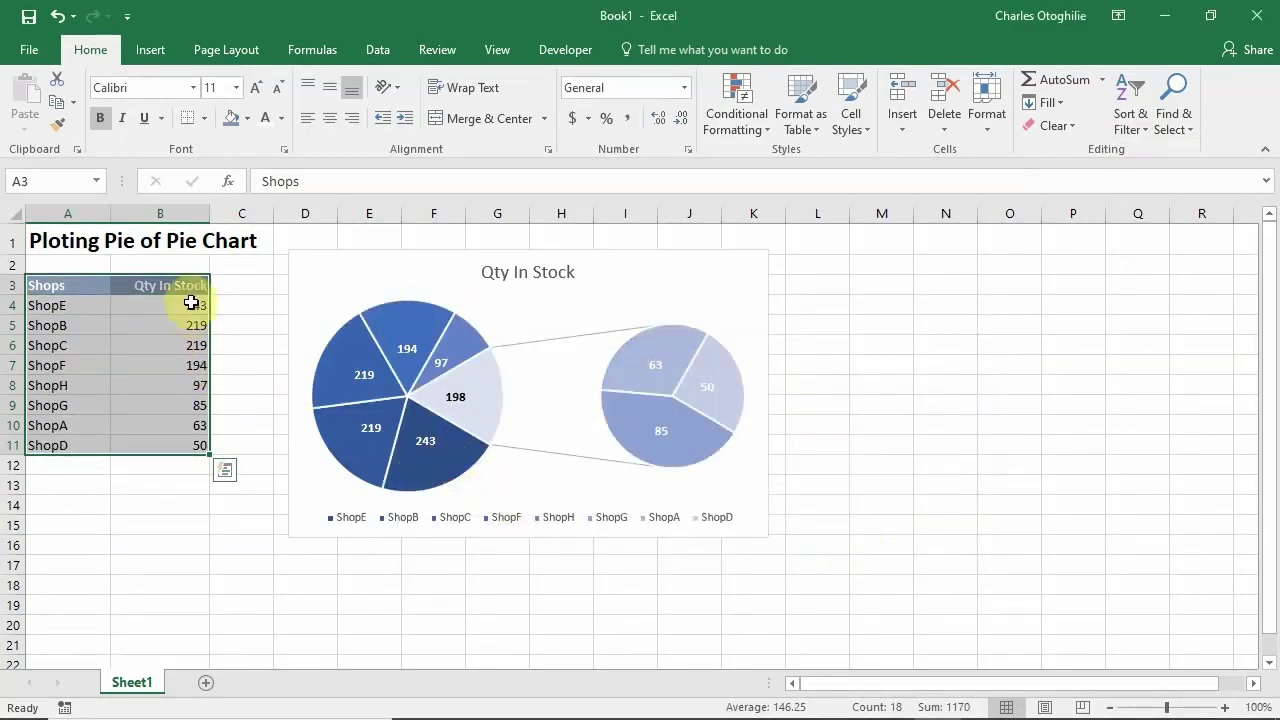
pyautogui.moveTo(190, 303); pyautogui.dragTo(199, 438)
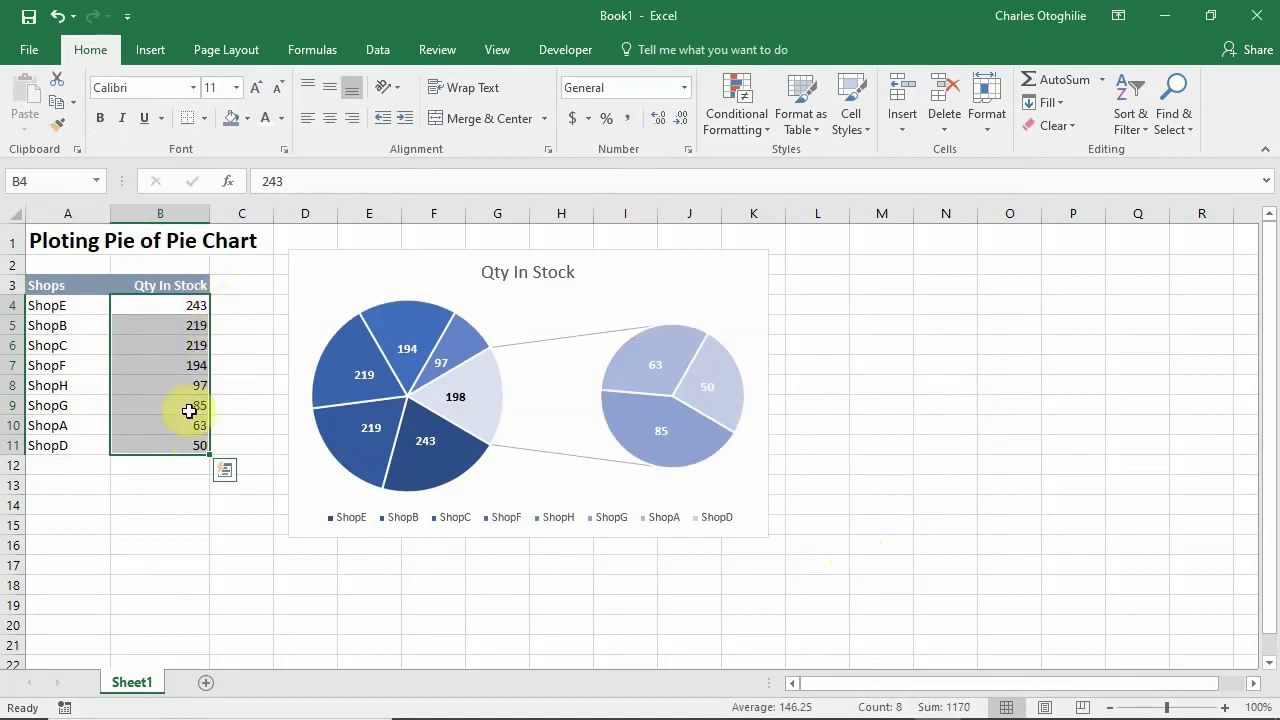
pyautogui.moveTo(200, 401); pyautogui.dragTo(201, 444)
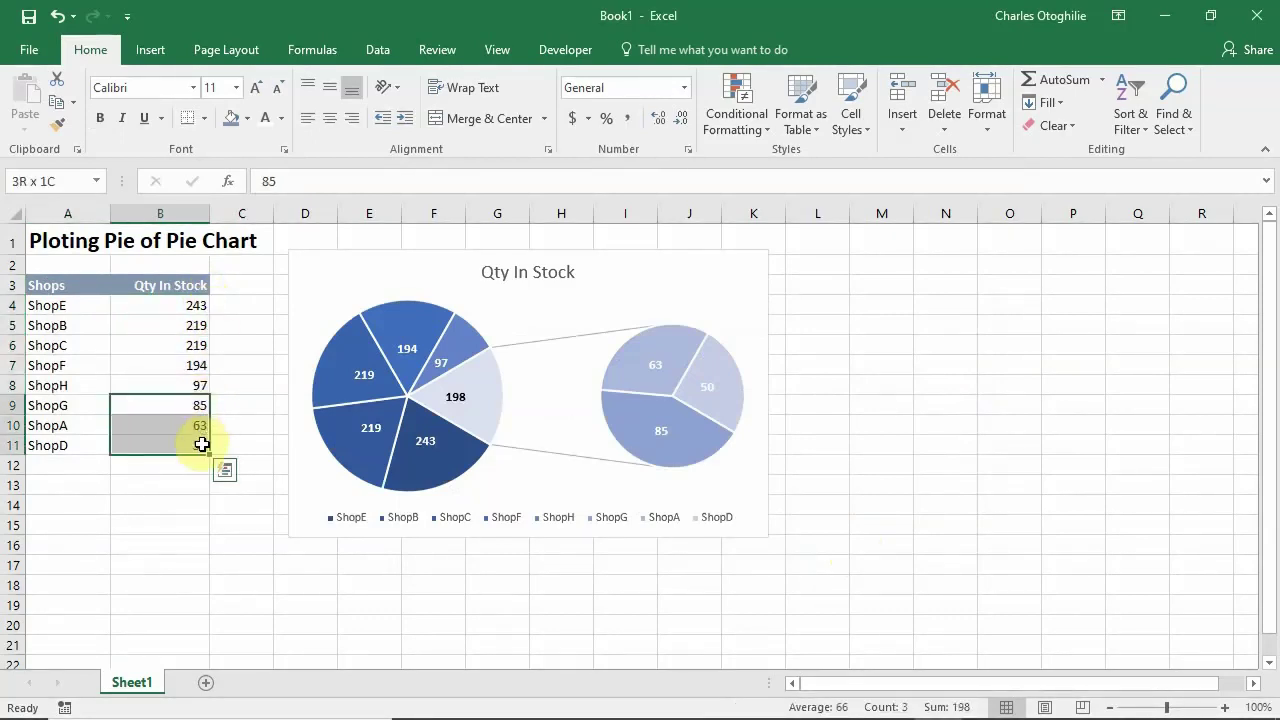
pyautogui.click(632, 453)
pyautogui.click(857, 441)
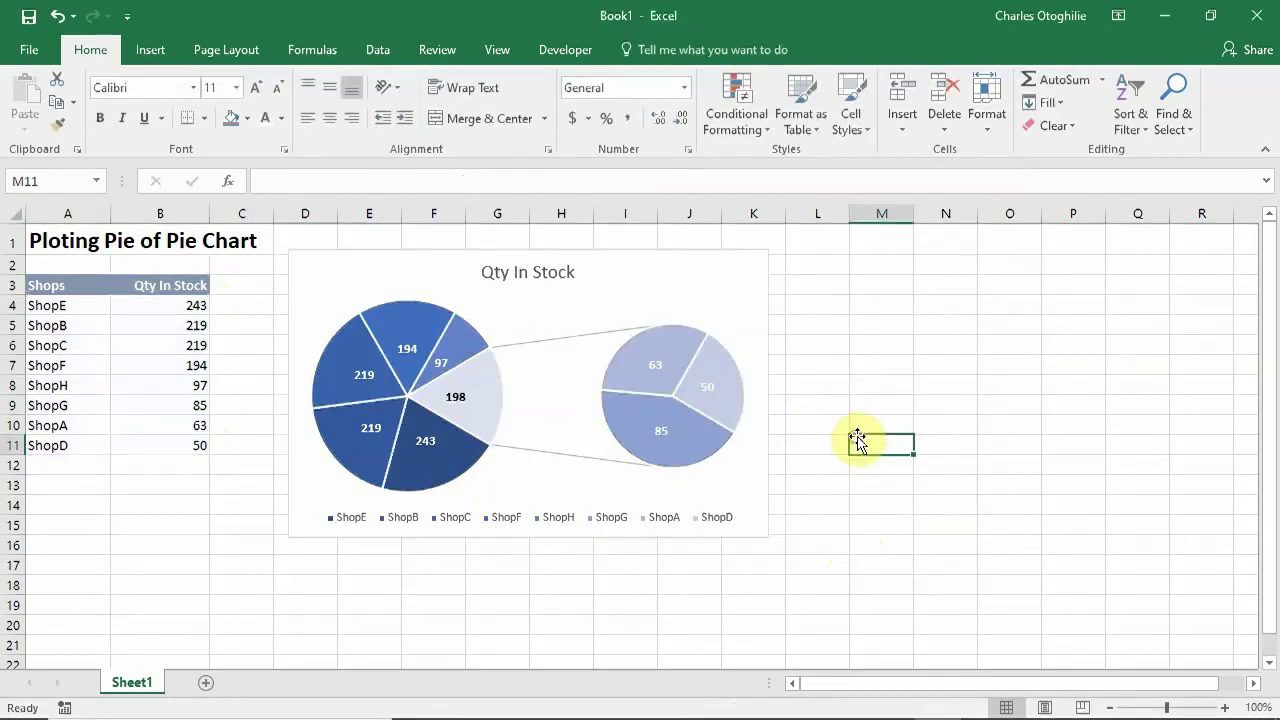
pyautogui.moveTo(665, 437)
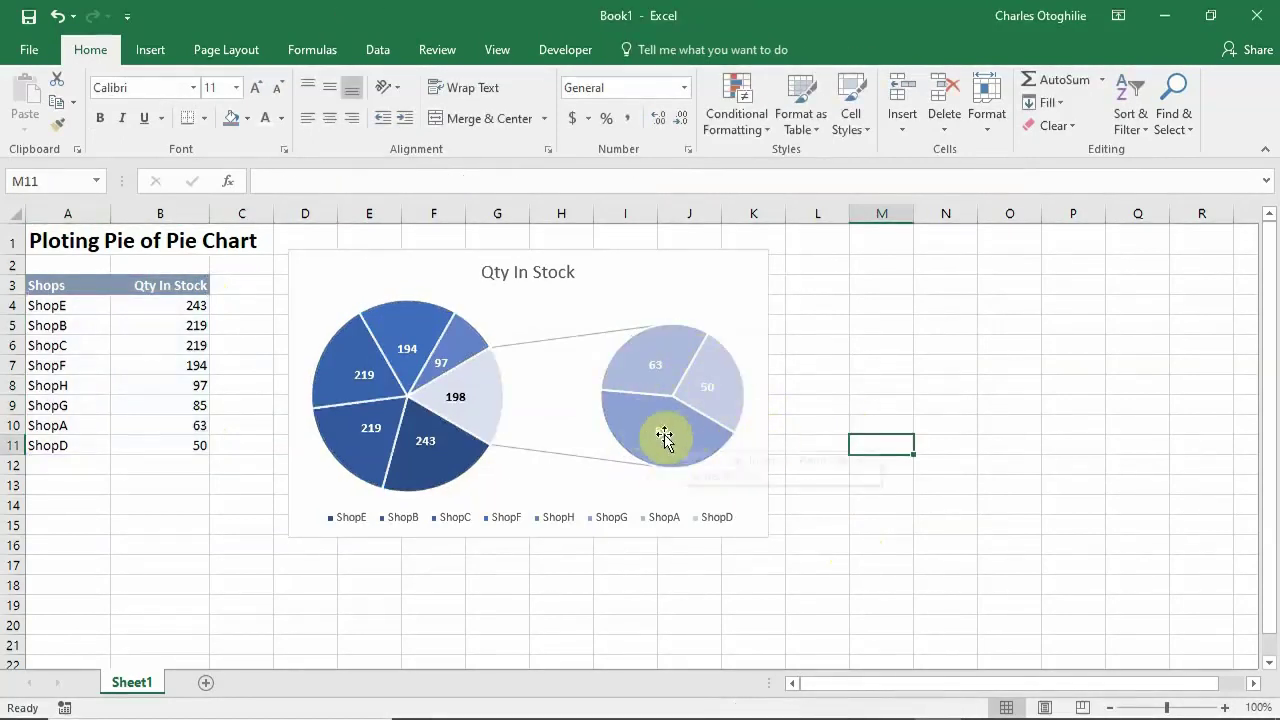
pyautogui.moveTo(446, 325)
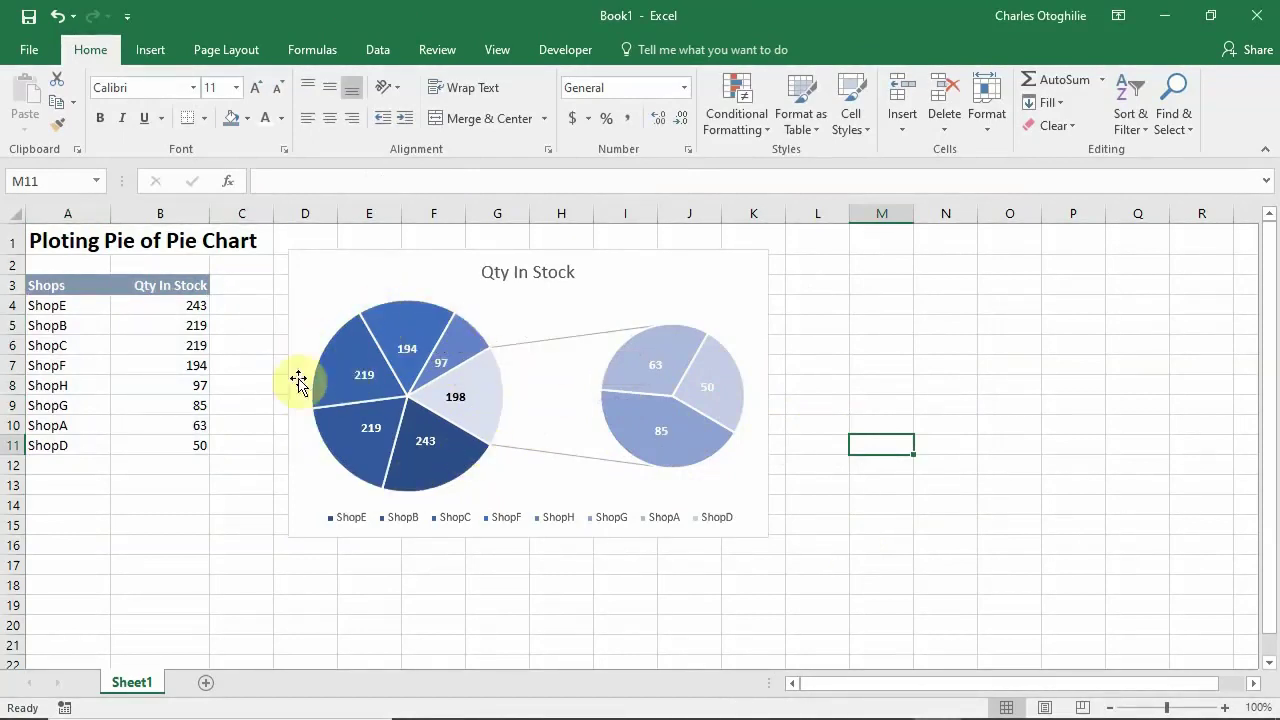
# Sort the table A3:B11 by Qty In Stock values in Smallest to Largest order
pyautogui.click(72, 285)
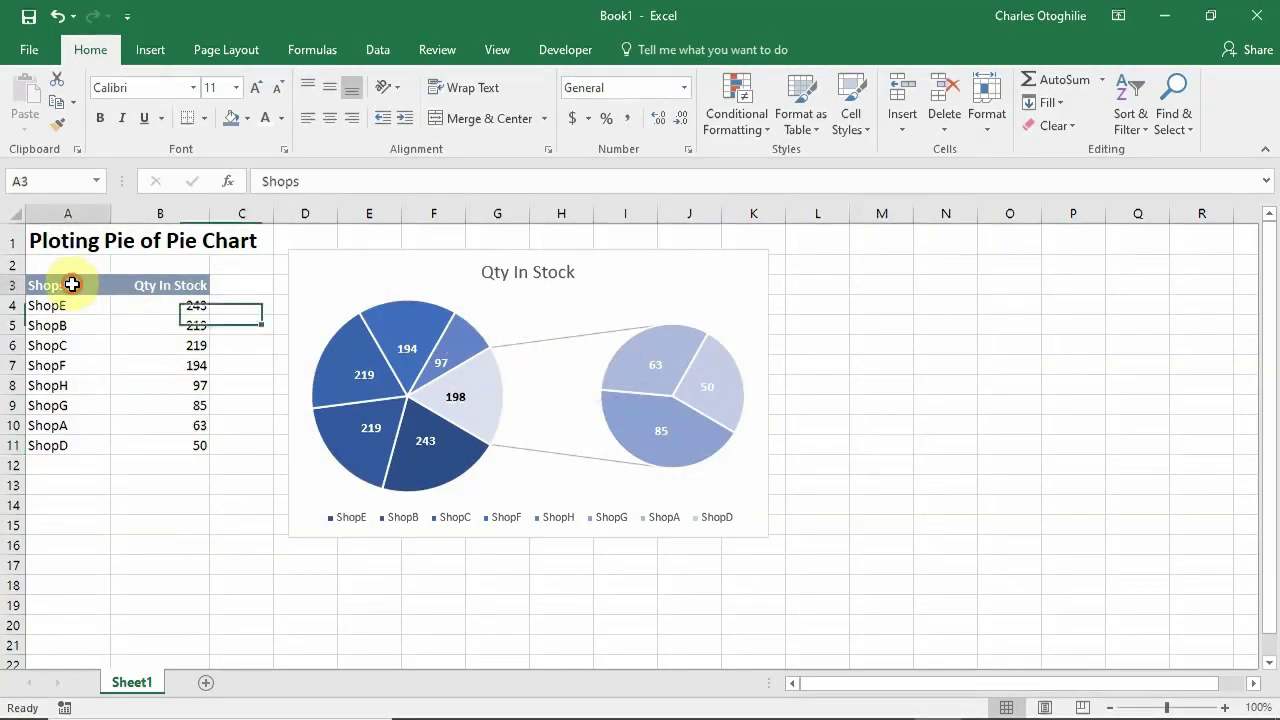
pyautogui.moveTo(72, 285); pyautogui.dragTo(160, 448)
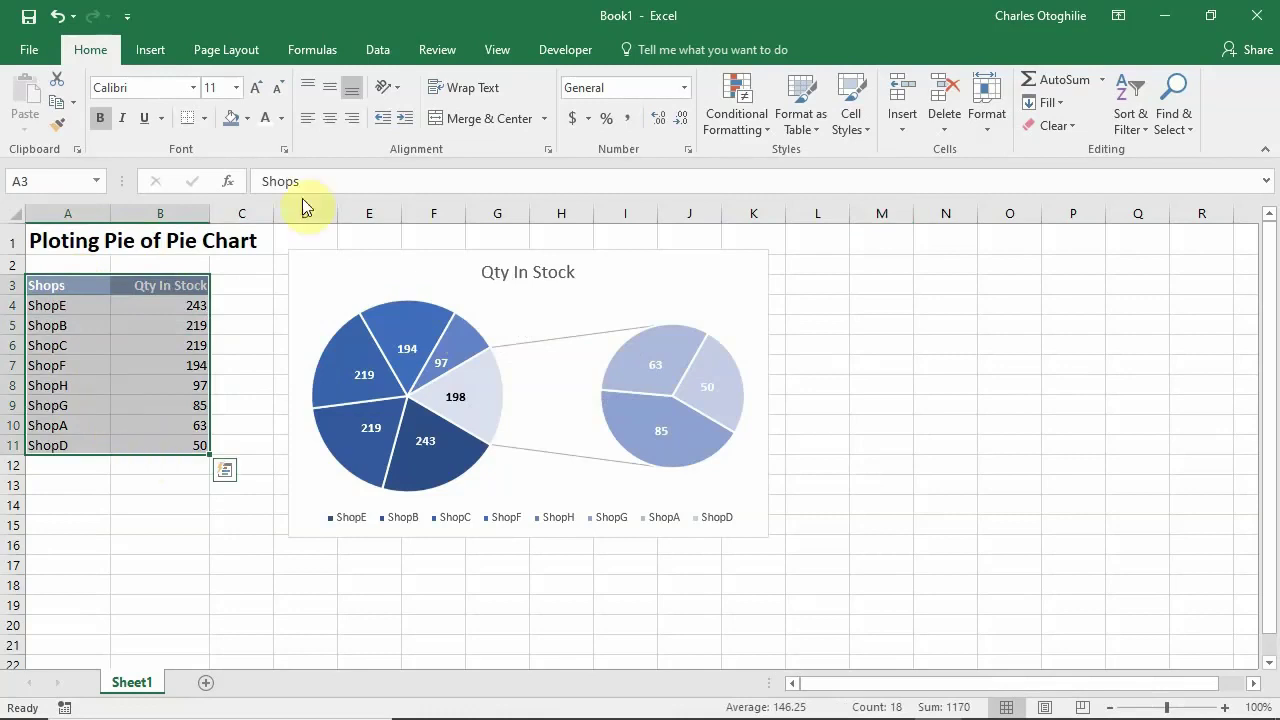
pyautogui.click(1133, 120)
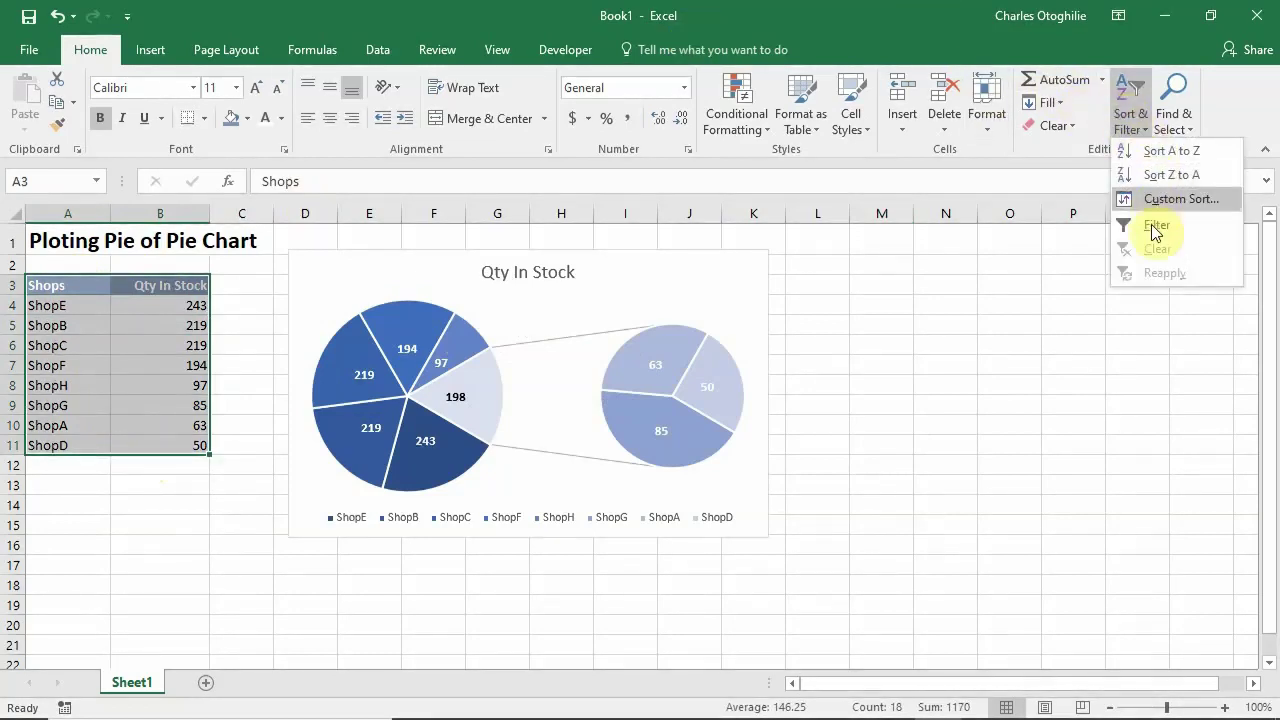
pyautogui.click(1176, 197)
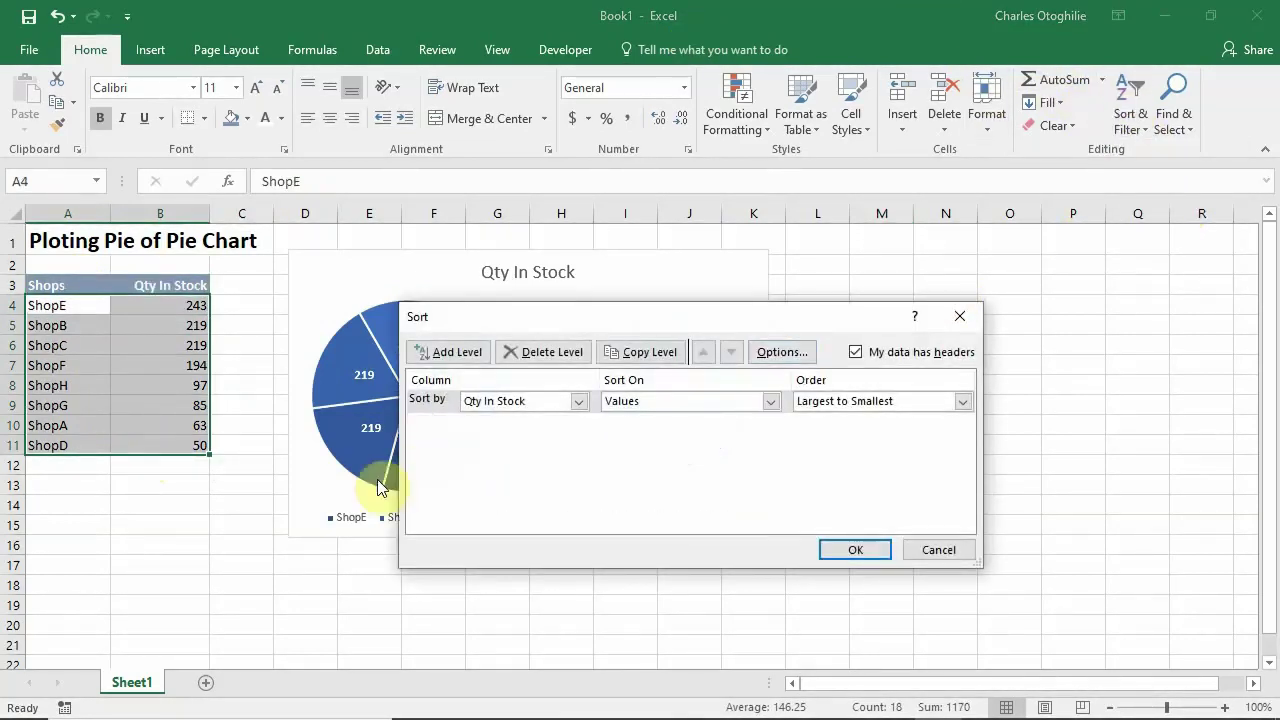
pyautogui.click(962, 402)
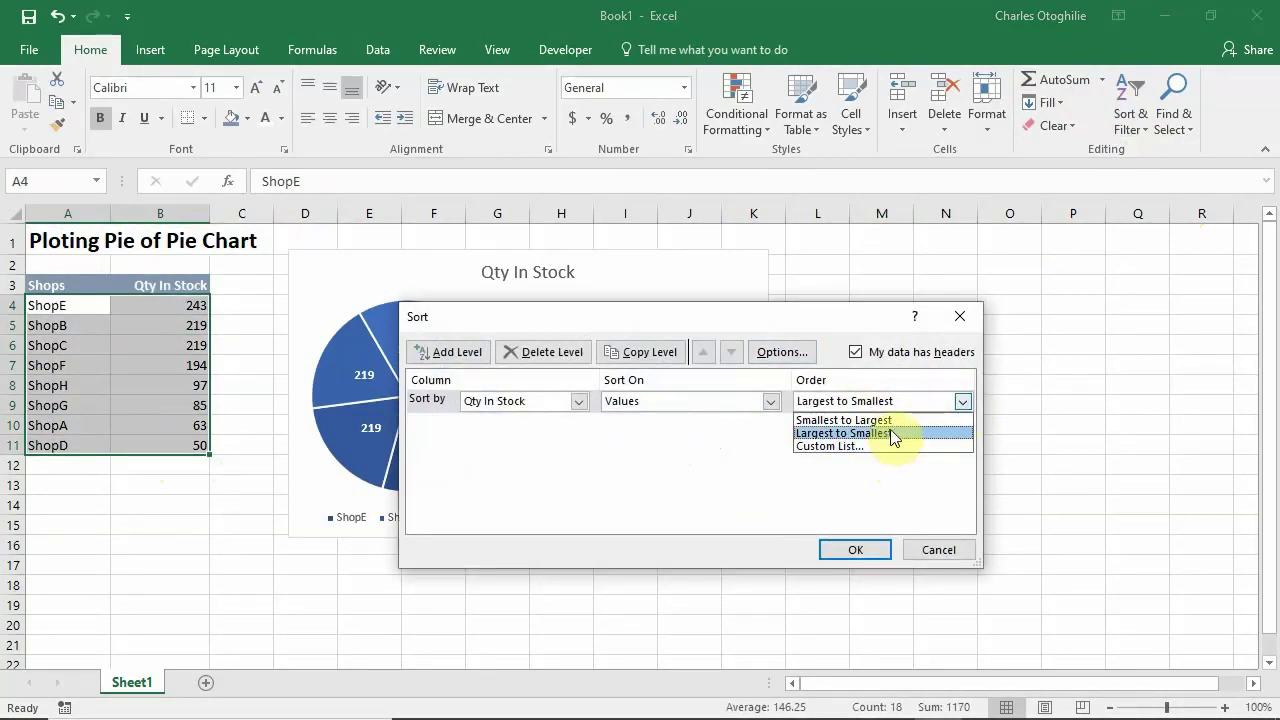
pyautogui.click(895, 421)
pyautogui.click(856, 549)
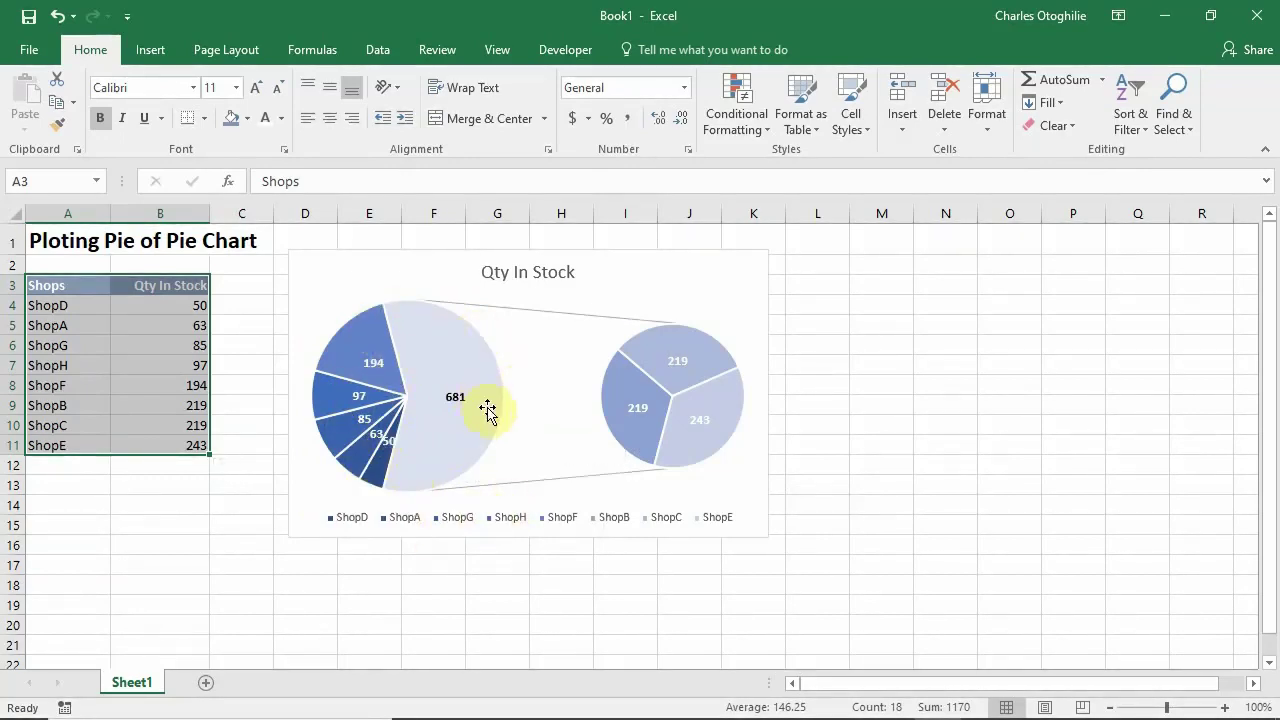
# Inspect the combined slice of the main pie, and re-sort the table A3:B11 by Qty In Stock in Largest to Smallest order
pyautogui.moveTo(452, 465)
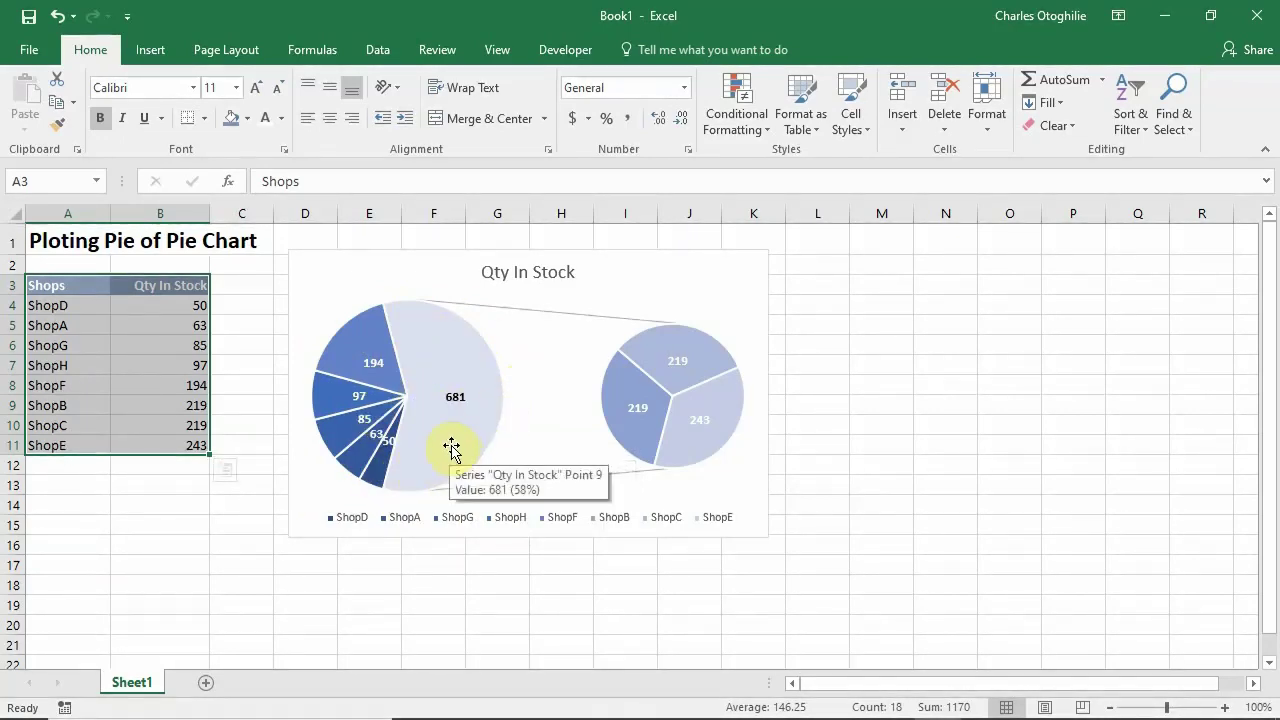
pyautogui.moveTo(465, 442)
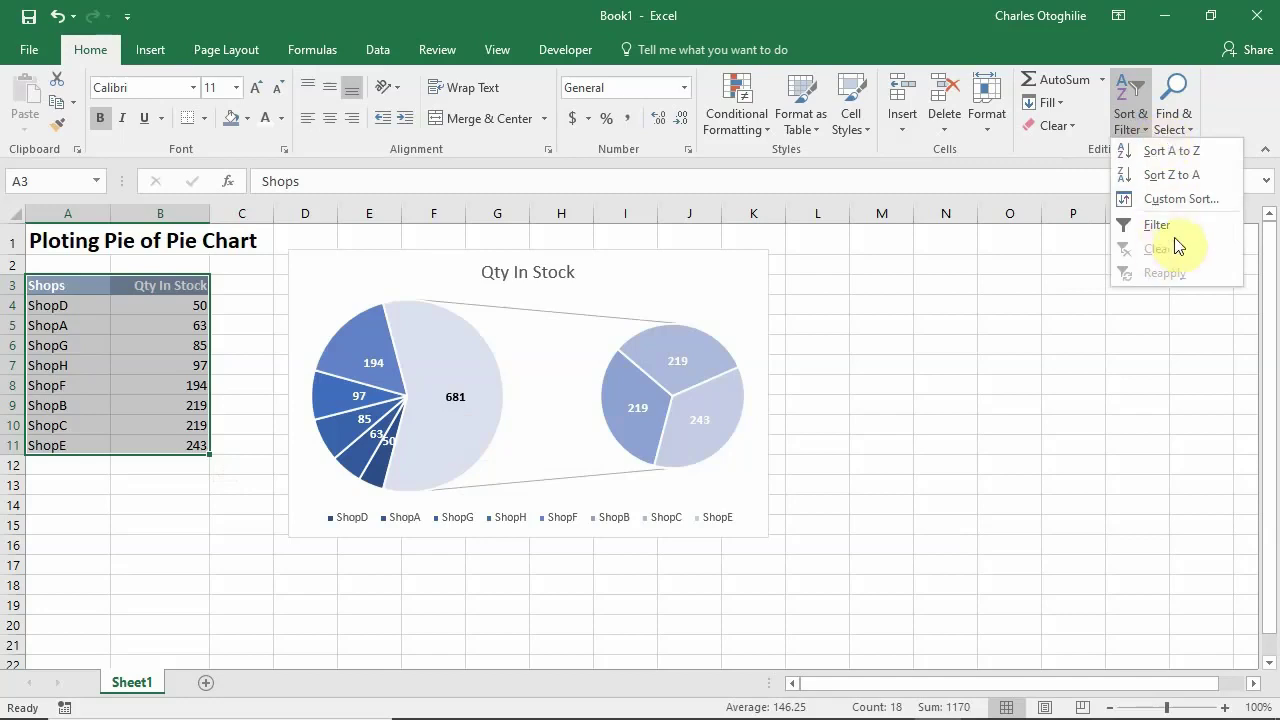
pyautogui.click(1178, 199)
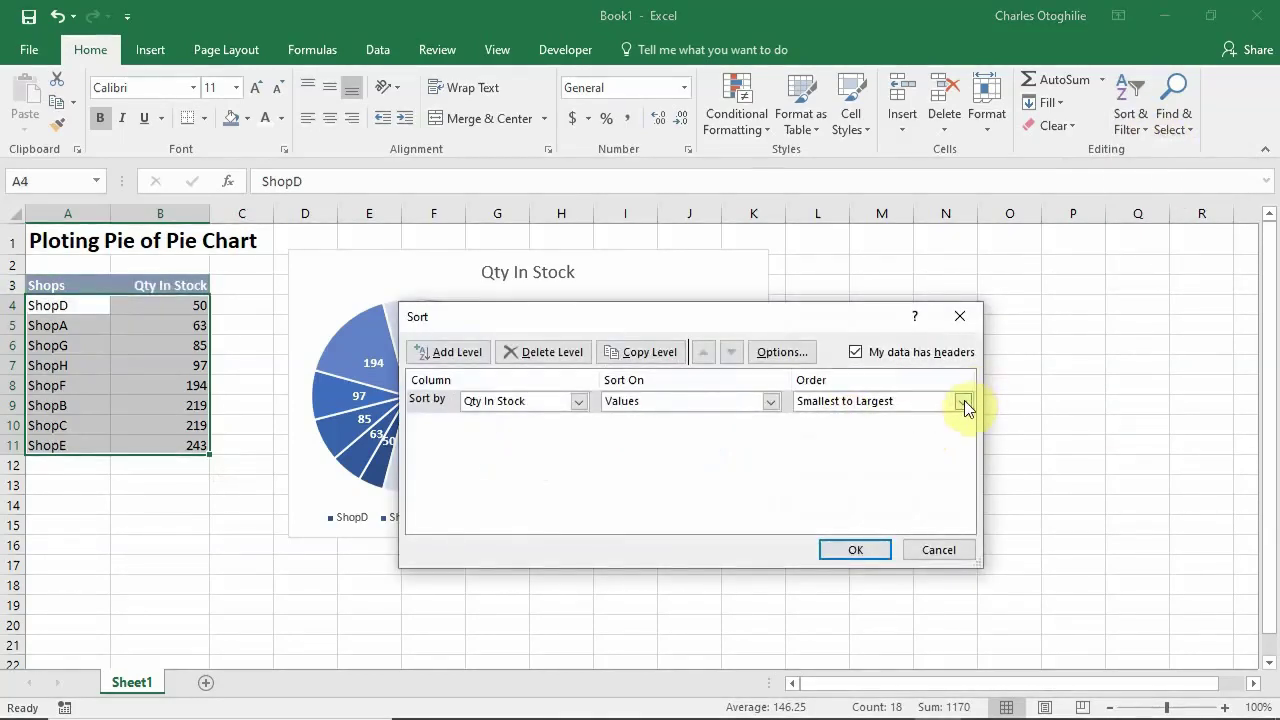
pyautogui.click(963, 401)
pyautogui.click(893, 433)
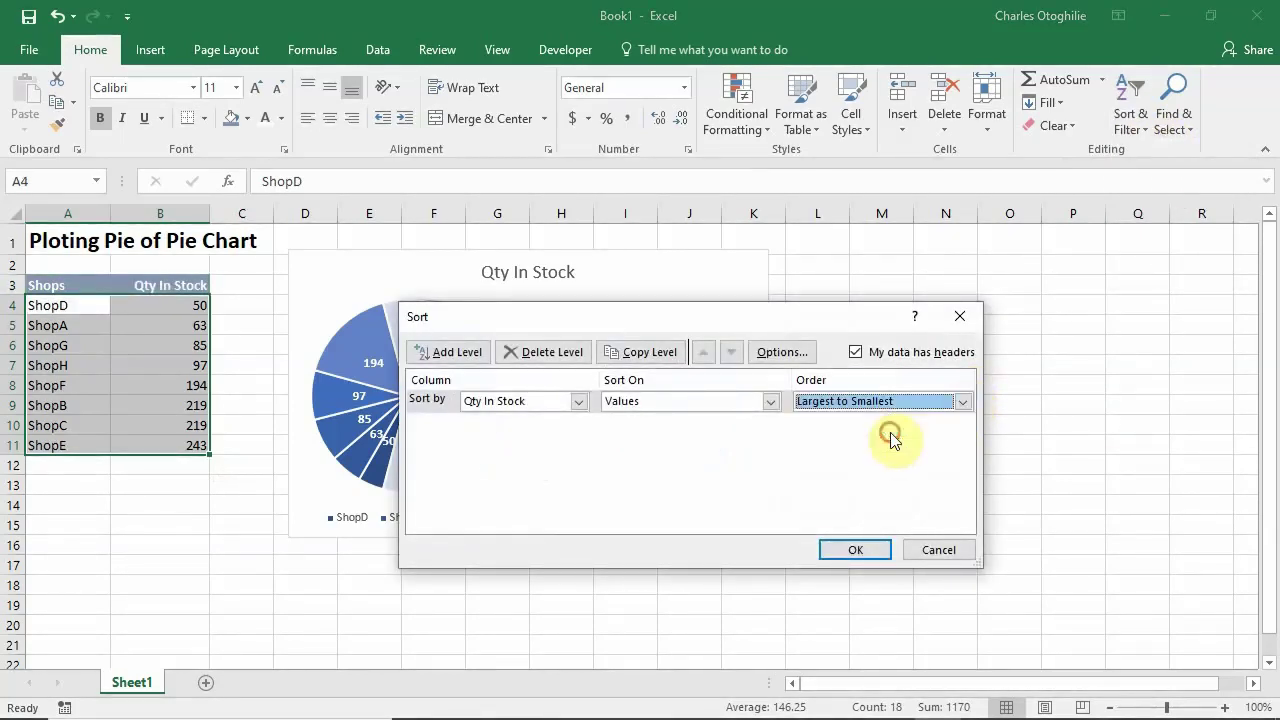
pyautogui.click(872, 552)
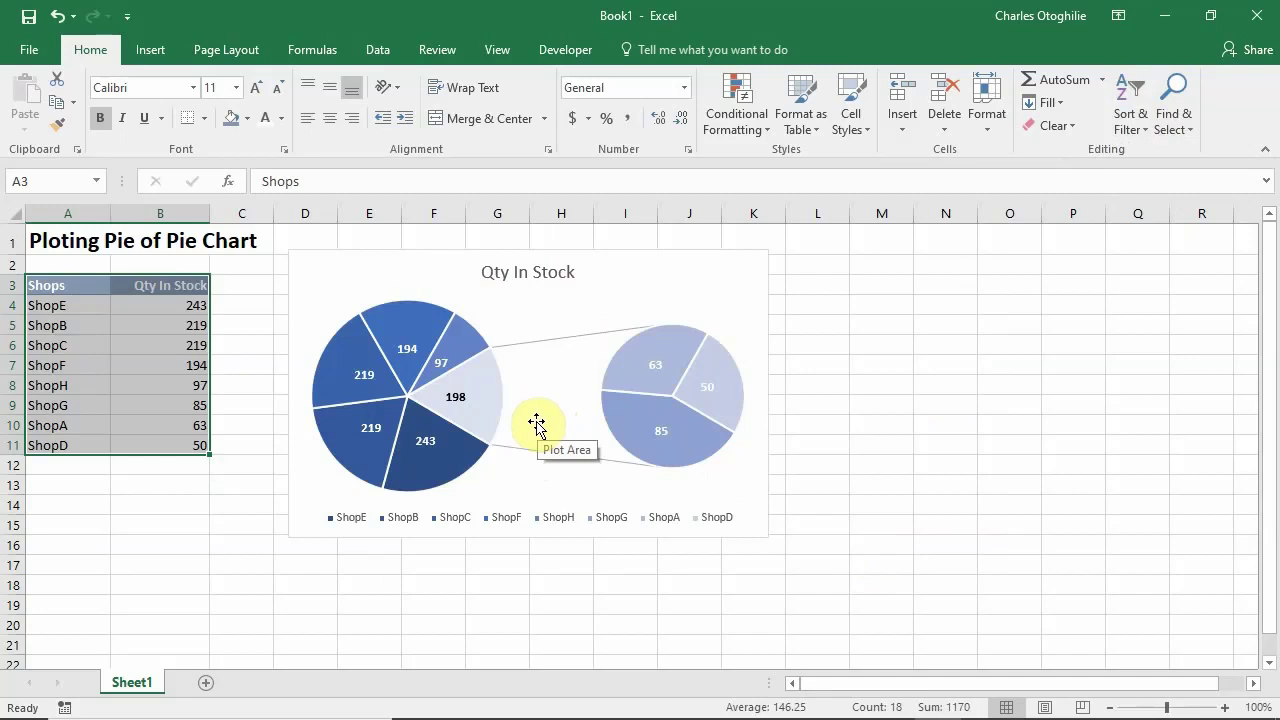
pyautogui.click(54, 368)
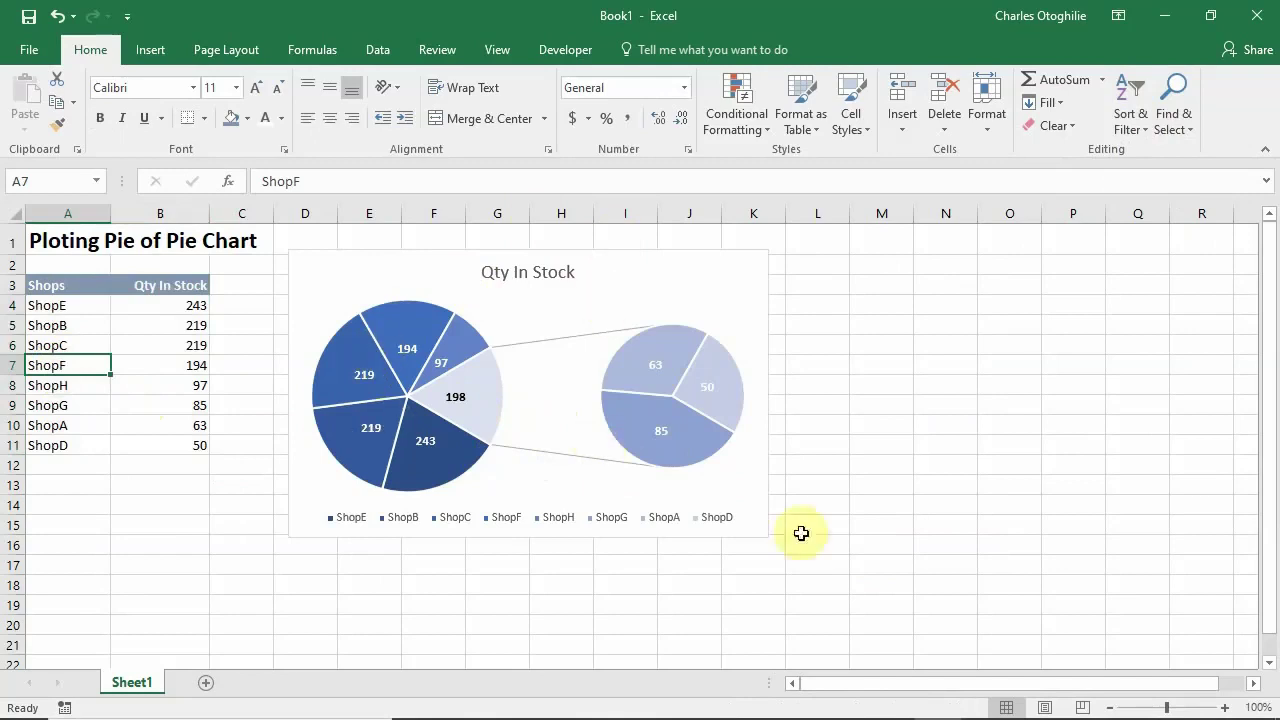
# Sort the table A3:B11 by Shops values in A to Z order
pyautogui.click(62, 290)
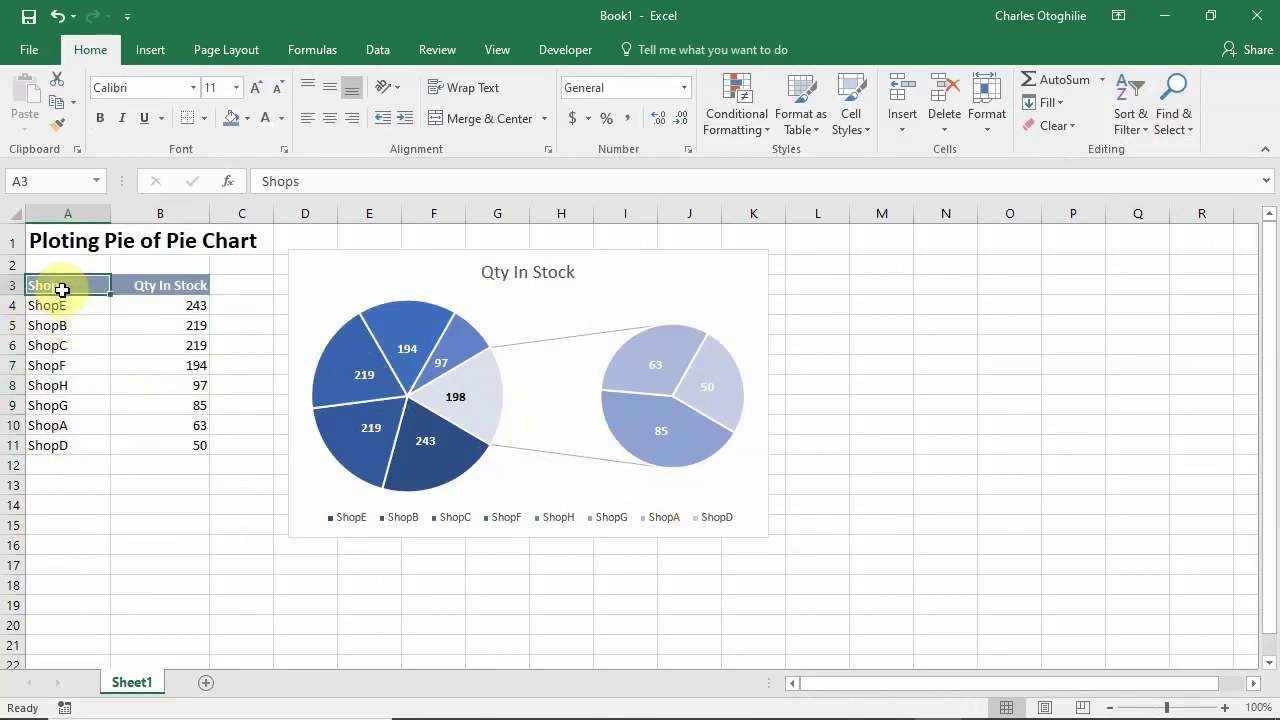
pyautogui.moveTo(62, 290); pyautogui.dragTo(187, 440)
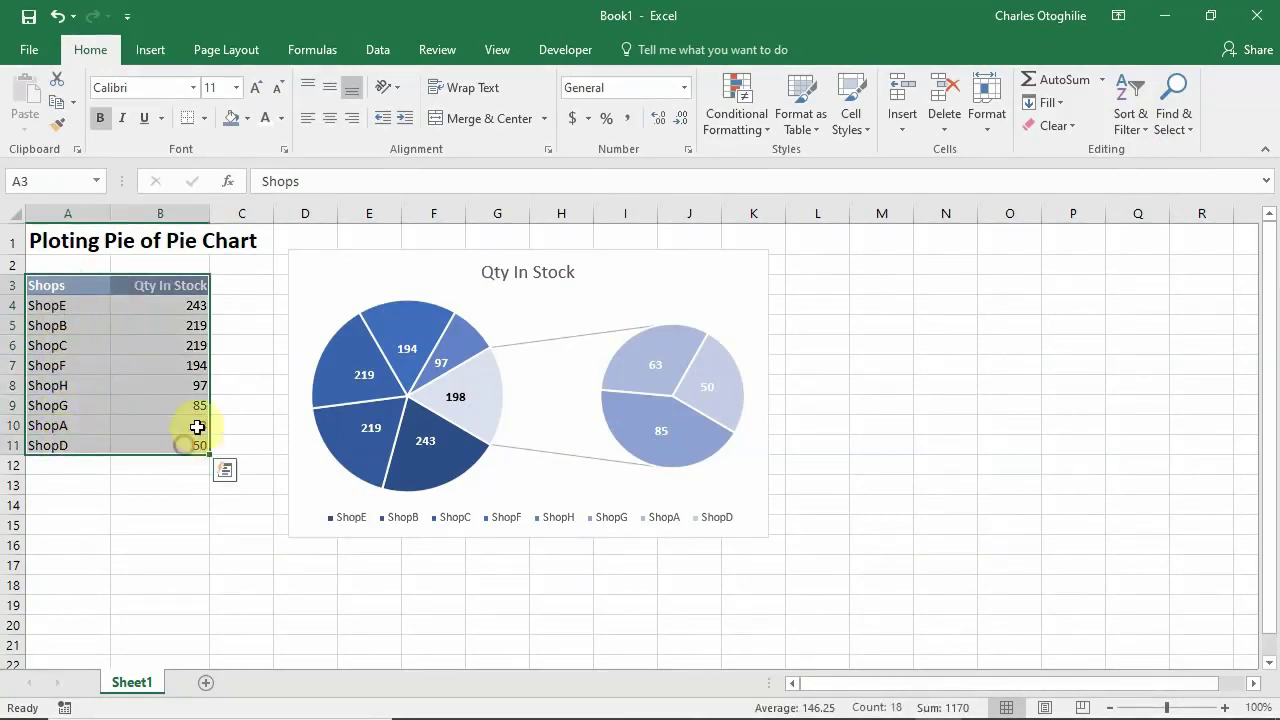
pyautogui.click(1147, 130)
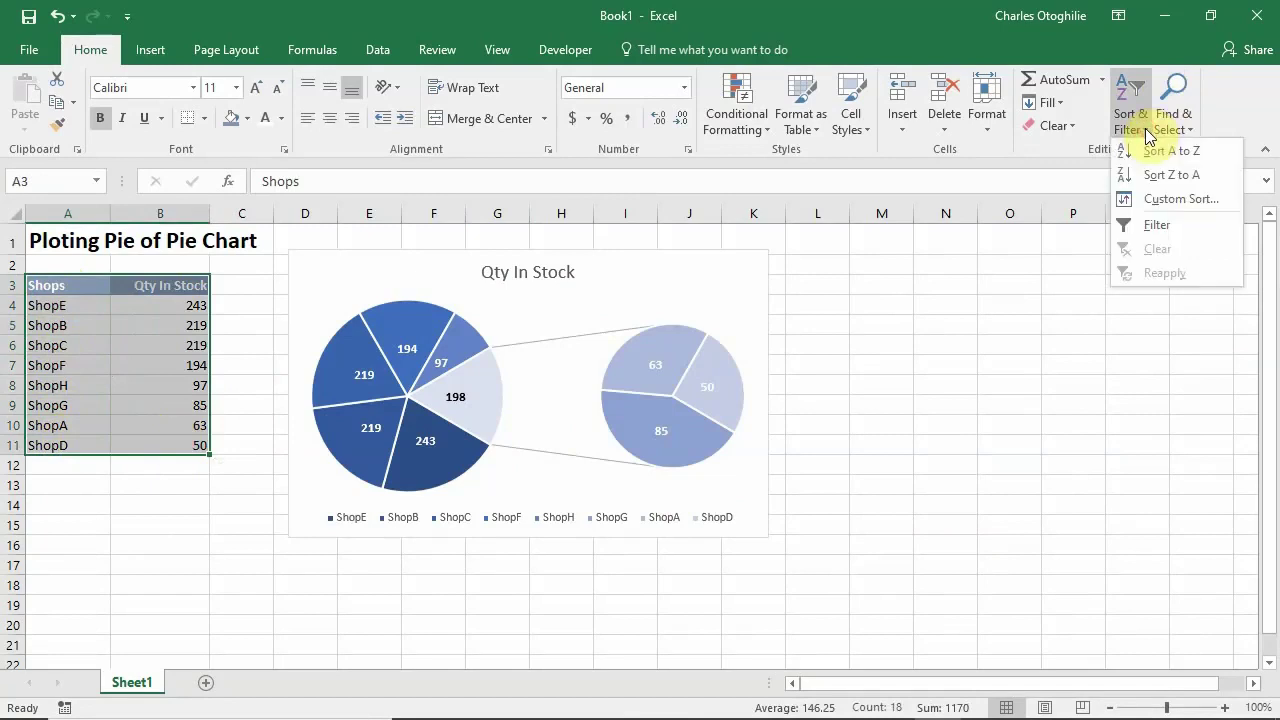
pyautogui.click(1172, 200)
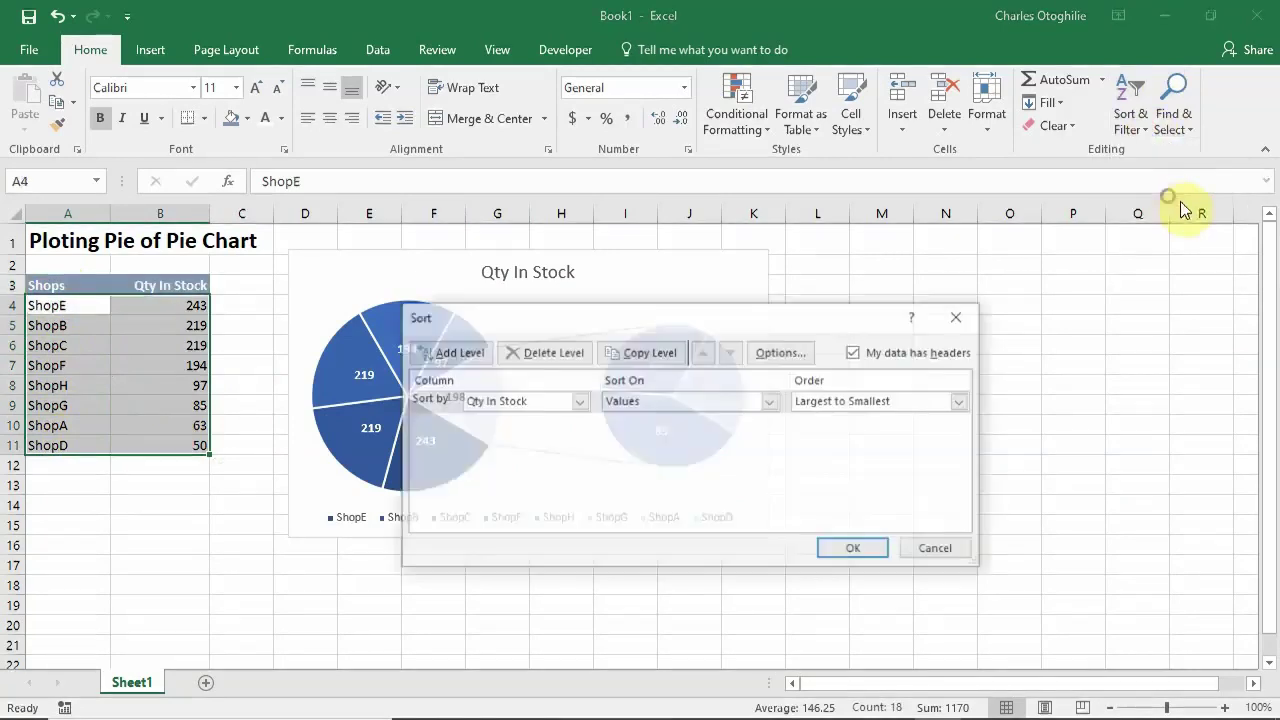
pyautogui.click(577, 404)
pyautogui.click(498, 419)
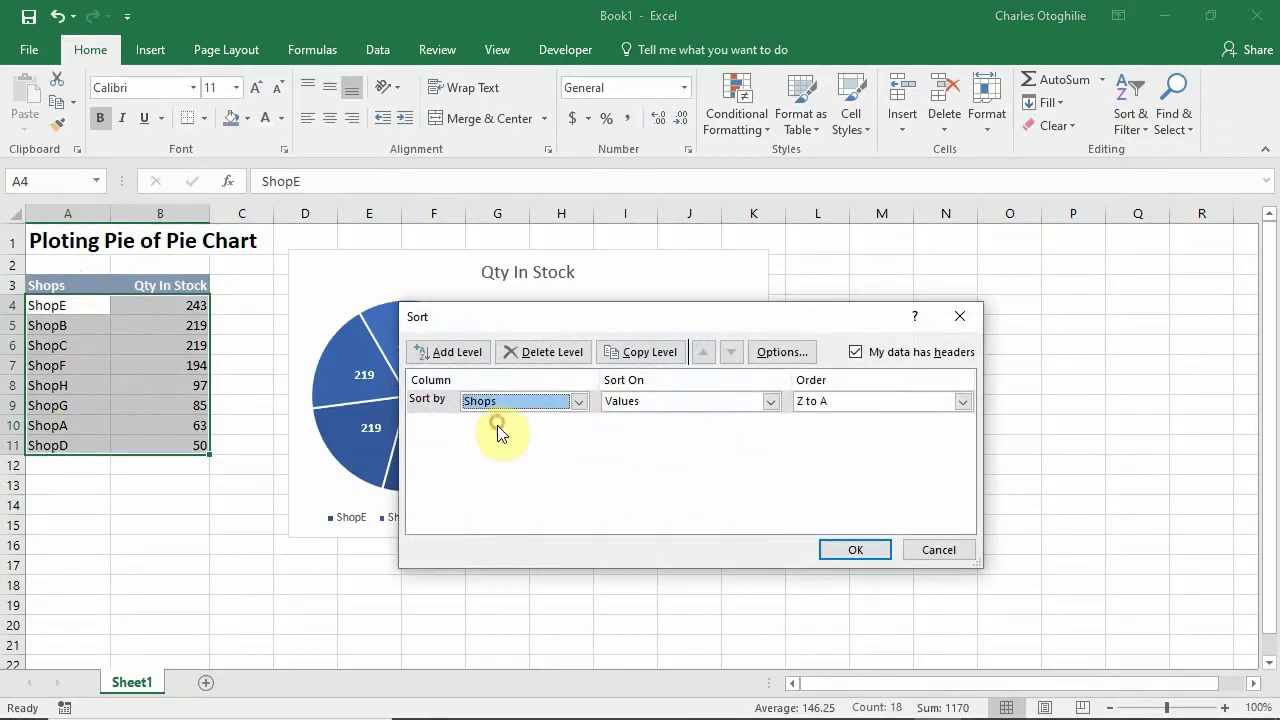
pyautogui.click(959, 401)
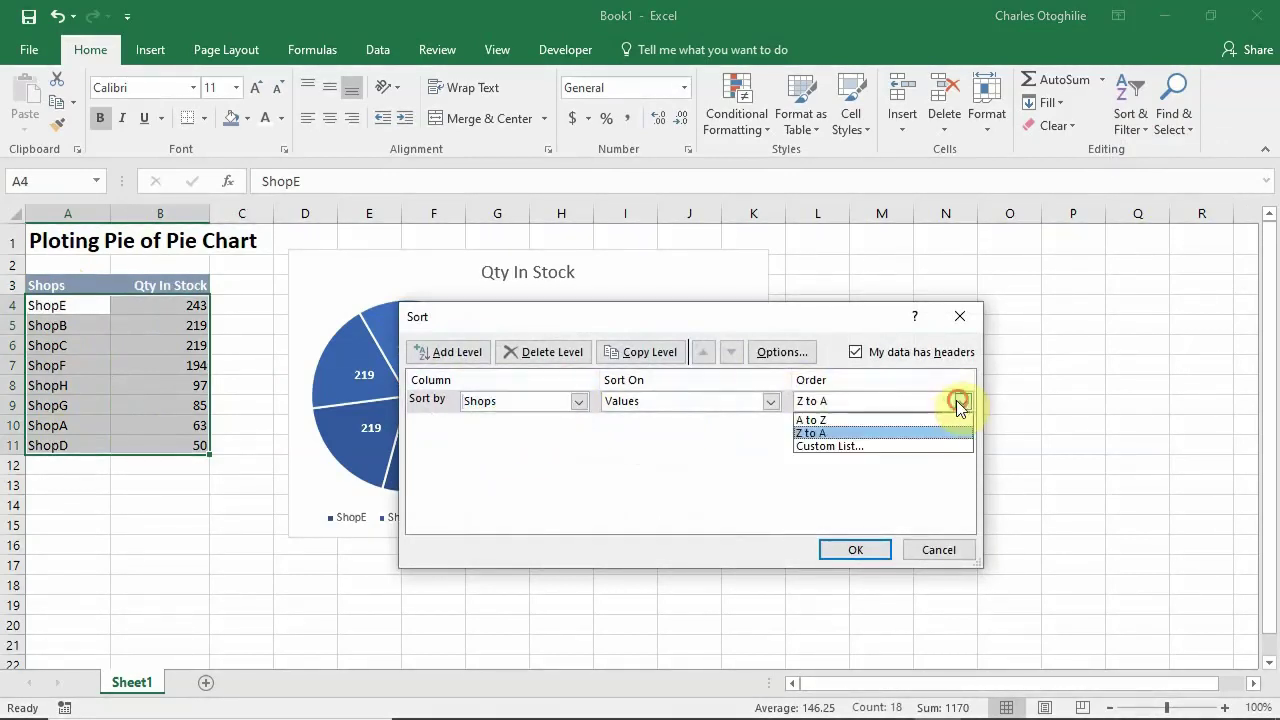
pyautogui.click(838, 420)
pyautogui.click(855, 549)
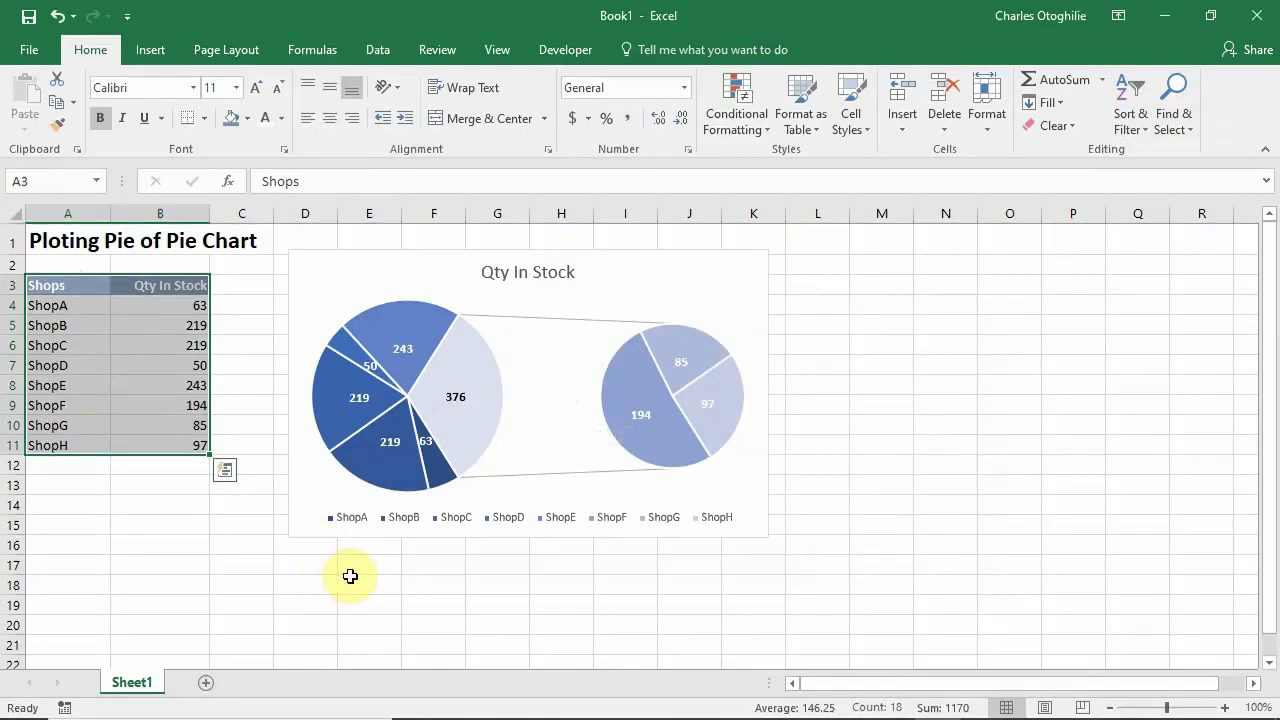
pyautogui.click(503, 599)
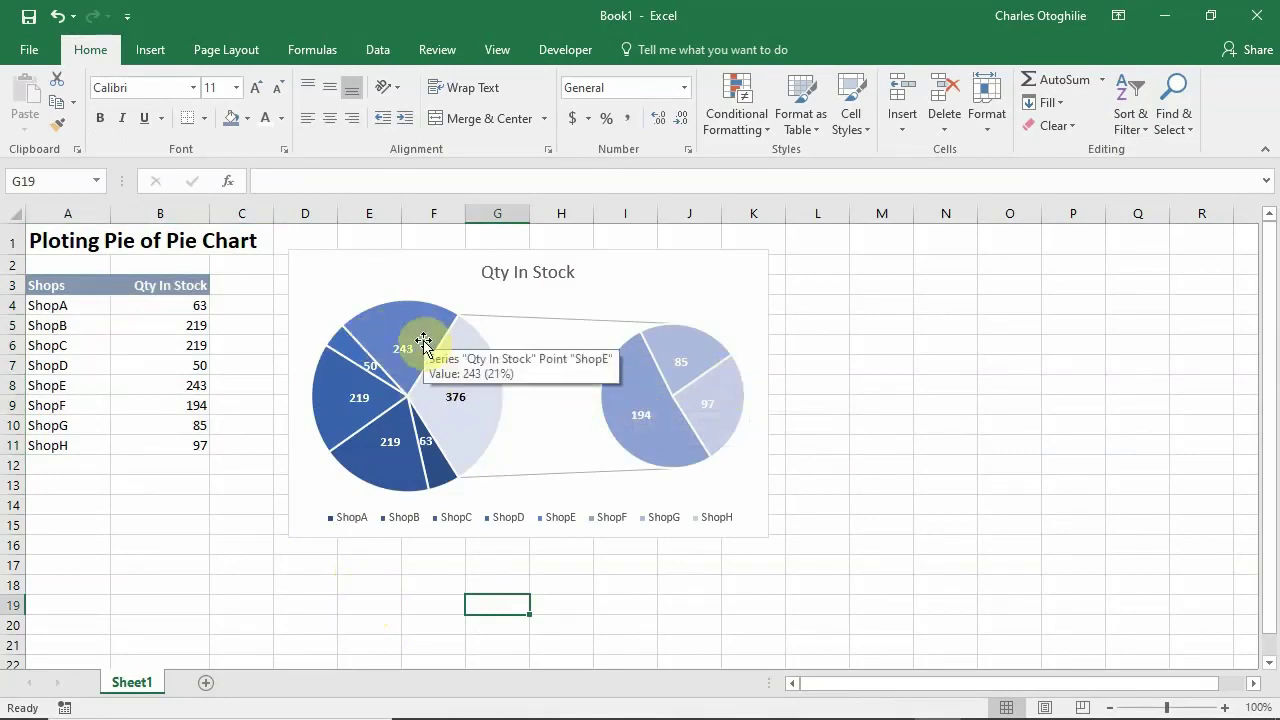
# Open the formatting of the Qty In Stock series, and examine the options for the chart area, chart title and legend
pyautogui.moveTo(636, 394)
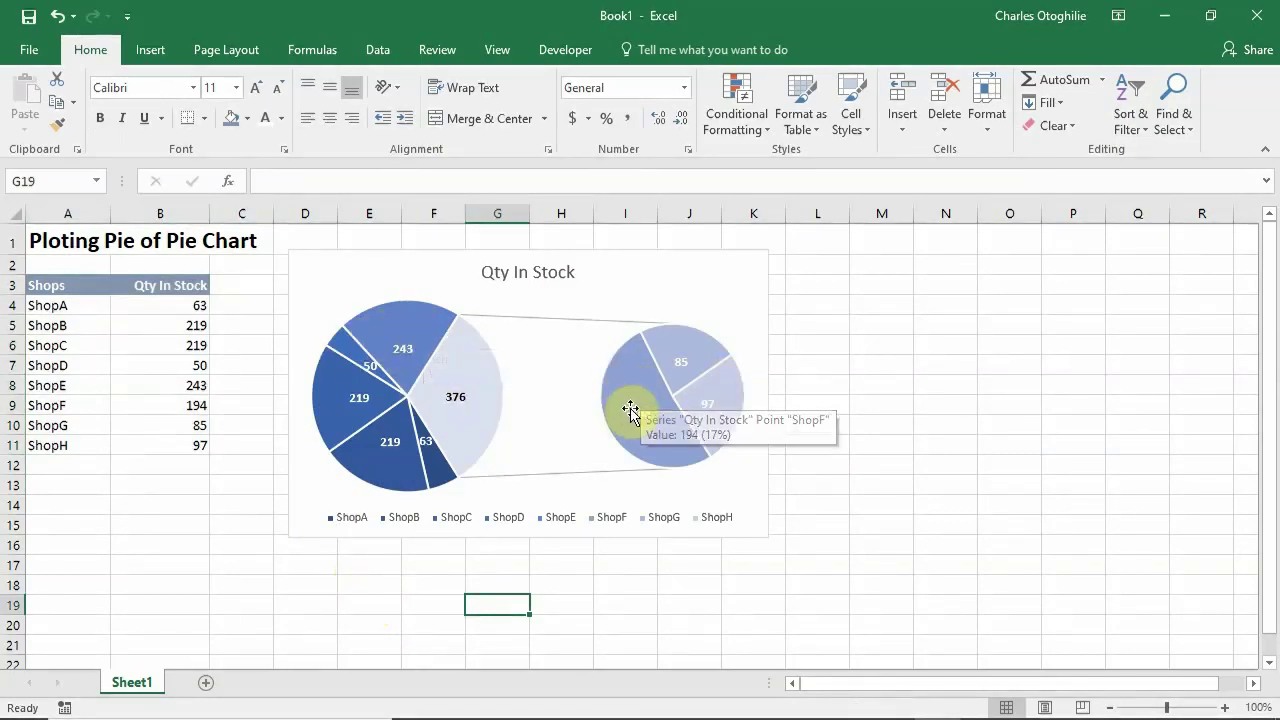
pyautogui.doubleClick(627, 387)
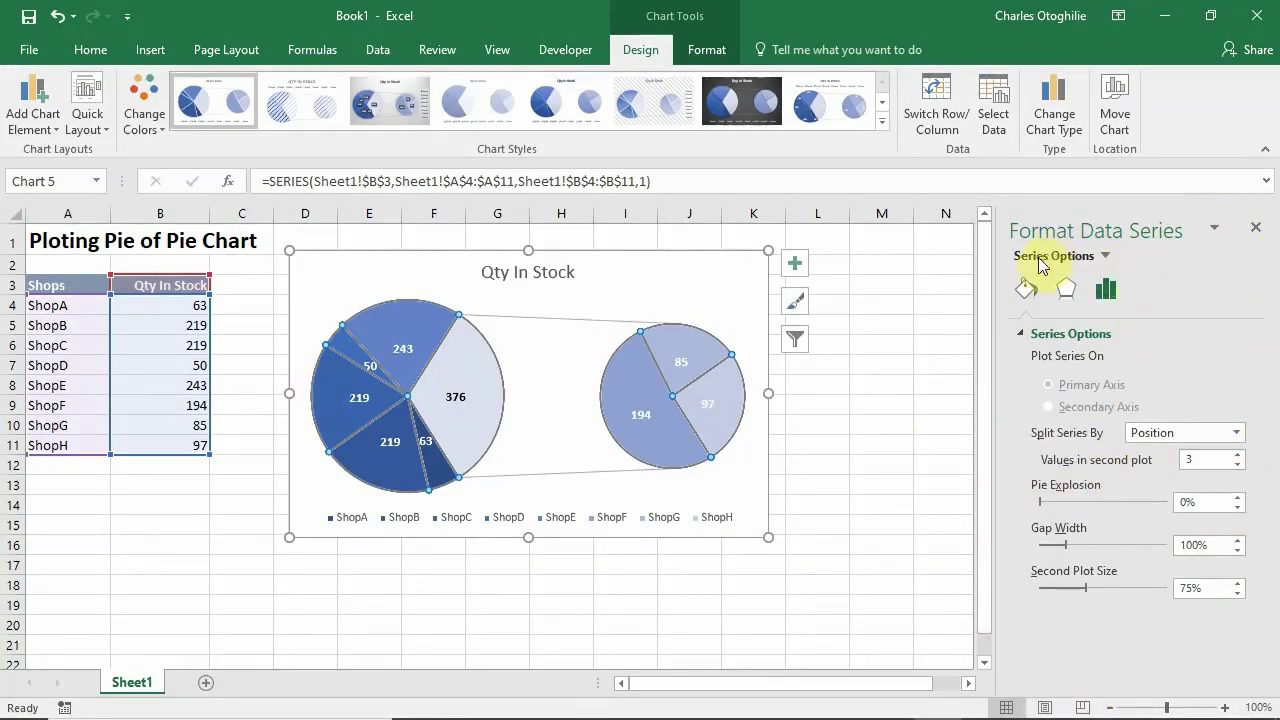
pyautogui.click(1106, 256)
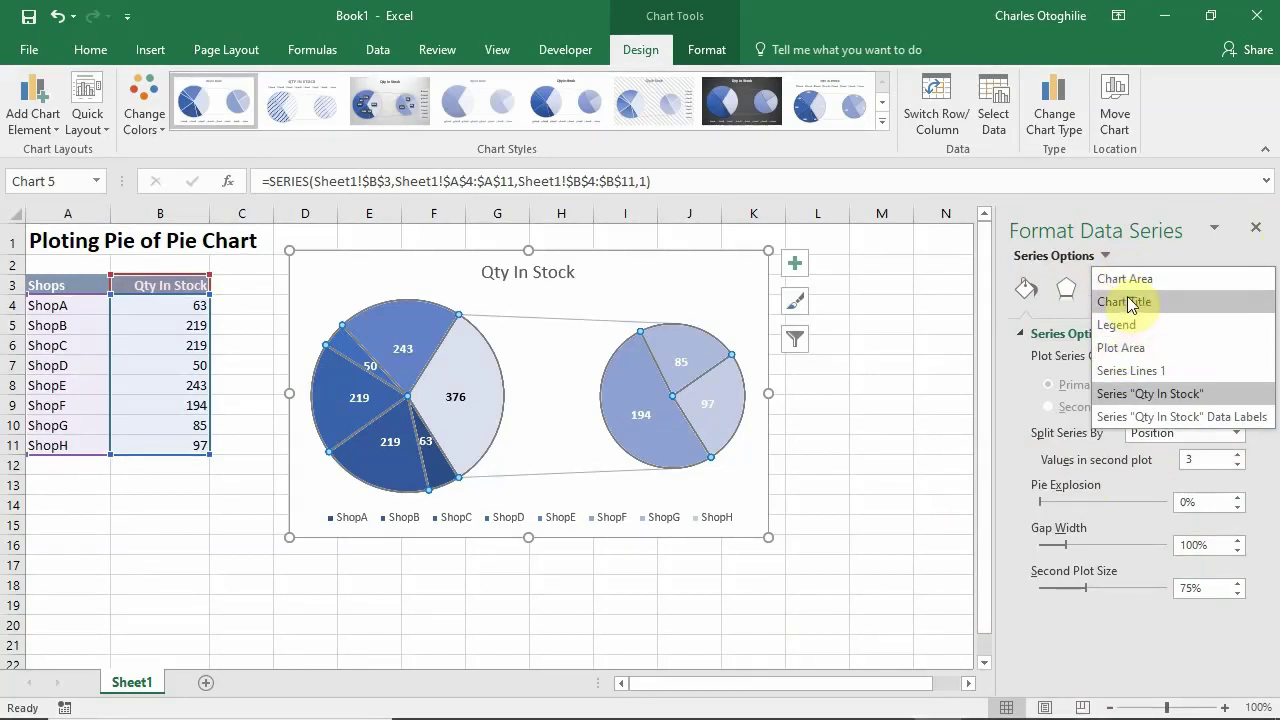
pyautogui.click(1125, 279)
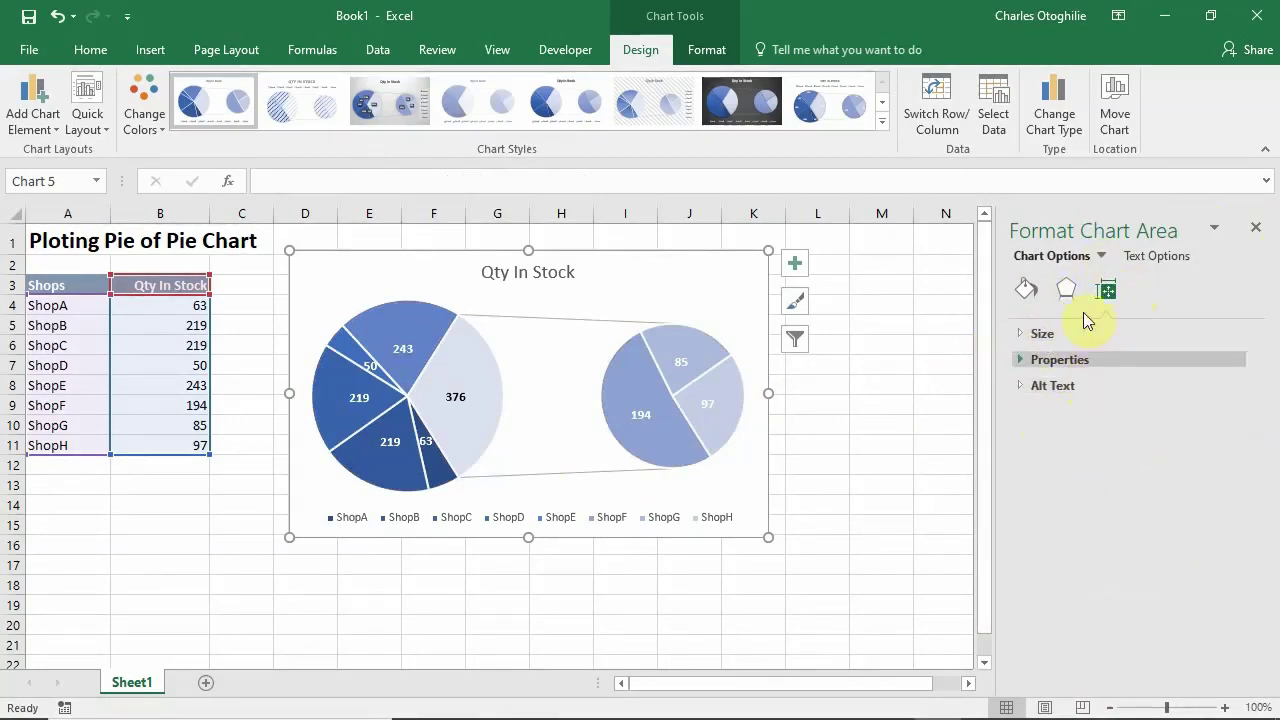
pyautogui.click(1103, 256)
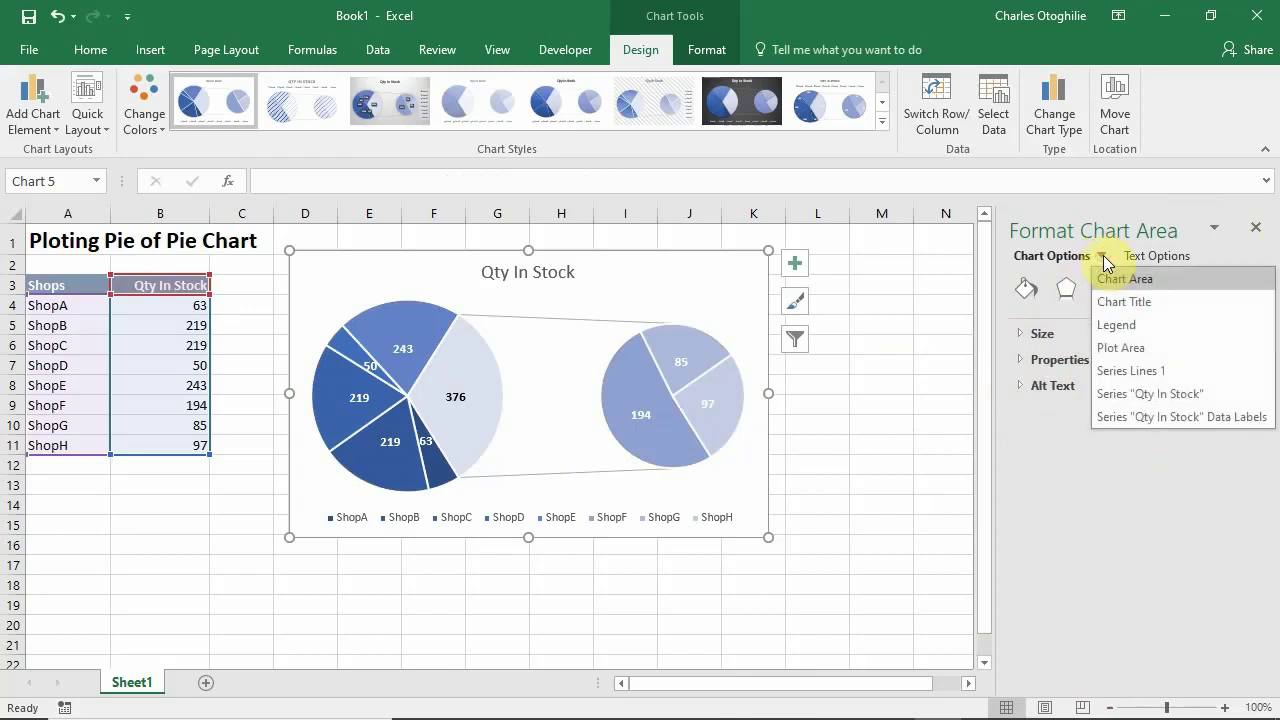
pyautogui.click(1117, 303)
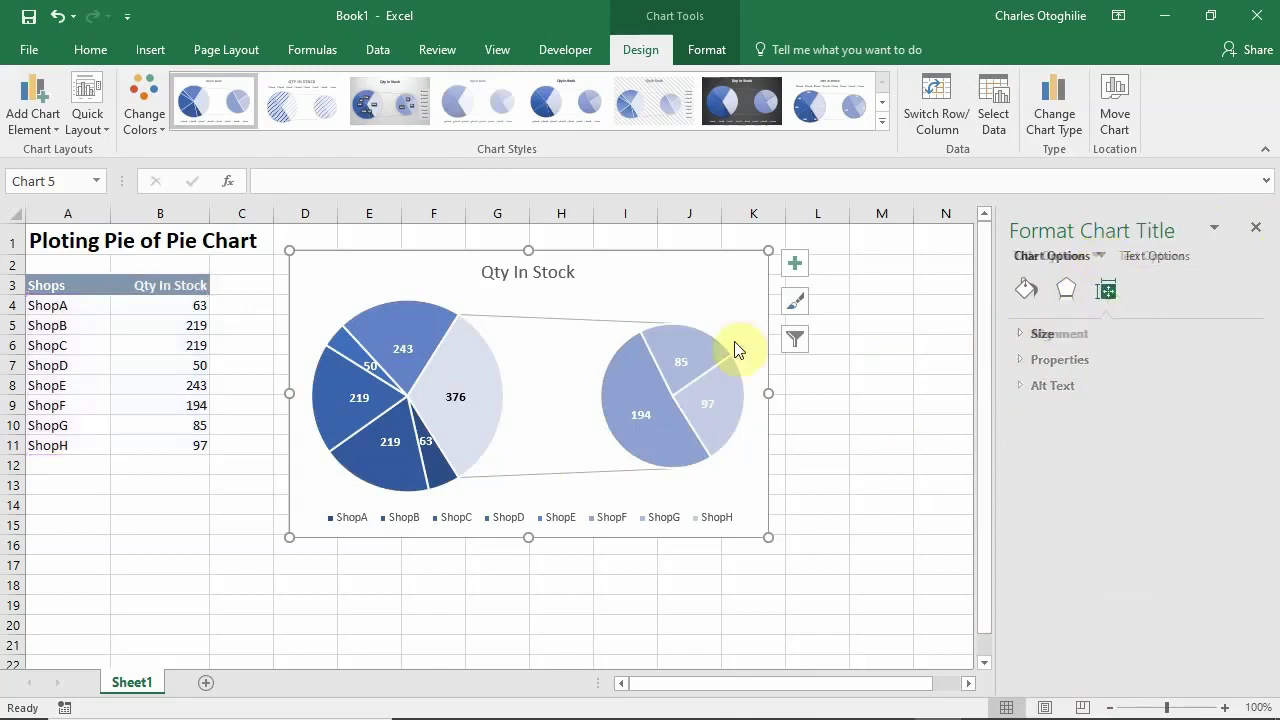
pyautogui.click(1097, 258)
pyautogui.click(1127, 325)
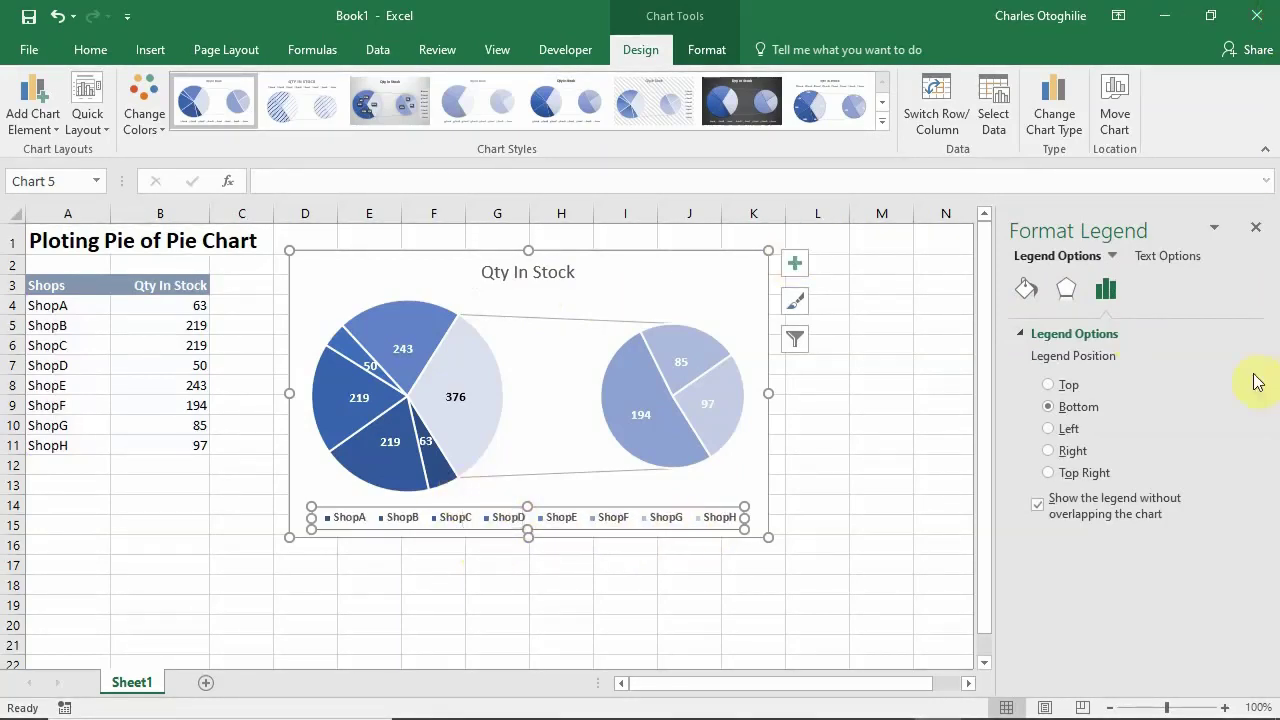
# Check the plot area formatting options, and return to the Series Options of the Qty In Stock series
pyautogui.click(1116, 256)
pyautogui.click(1114, 347)
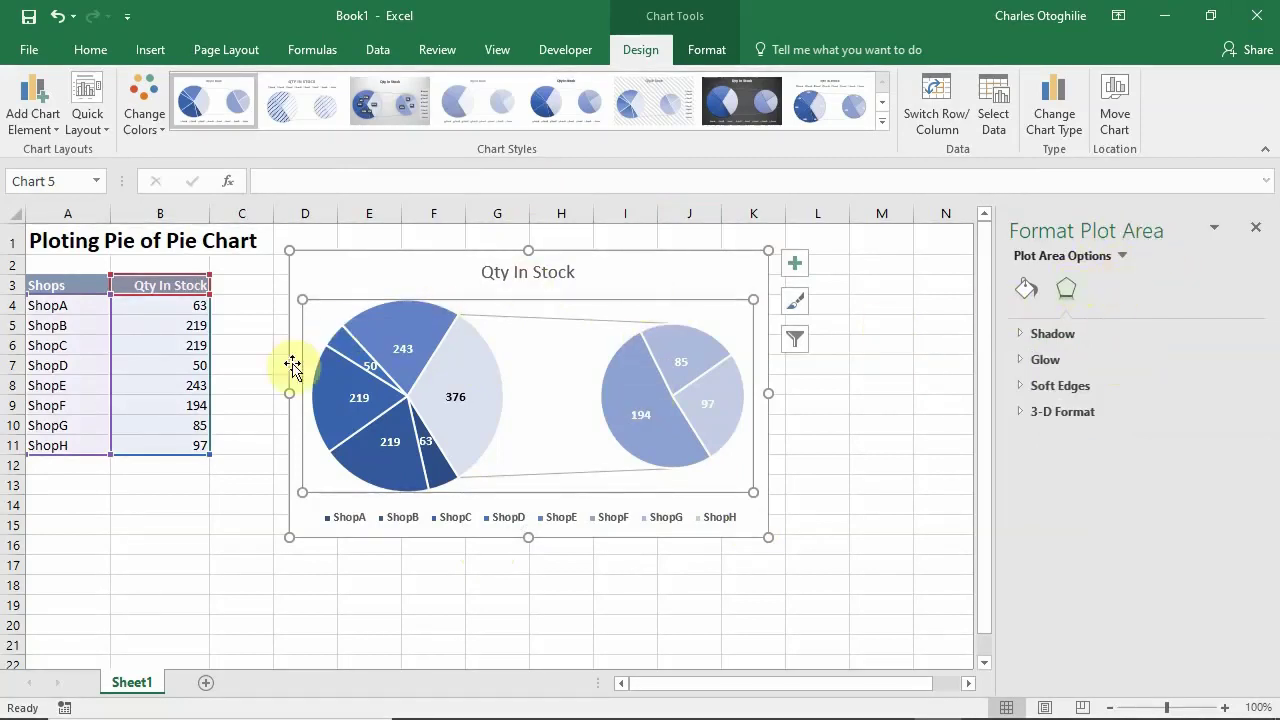
pyautogui.click(1121, 257)
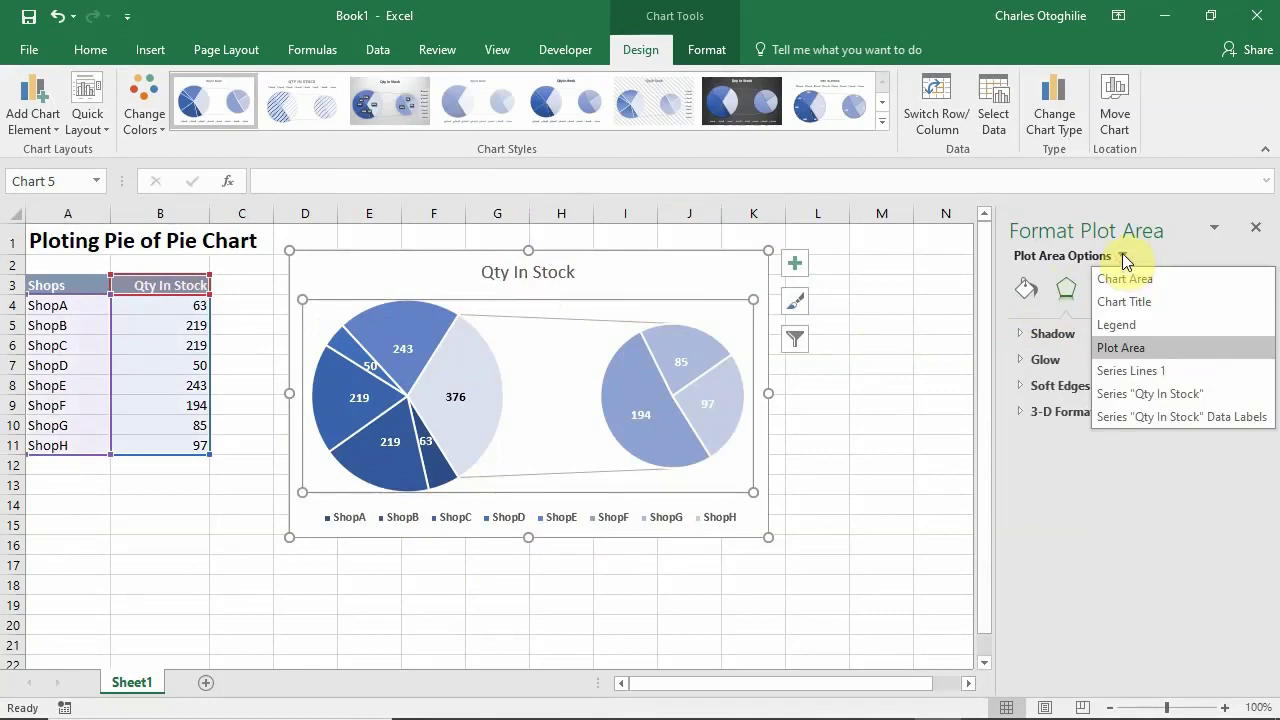
pyautogui.click(1172, 396)
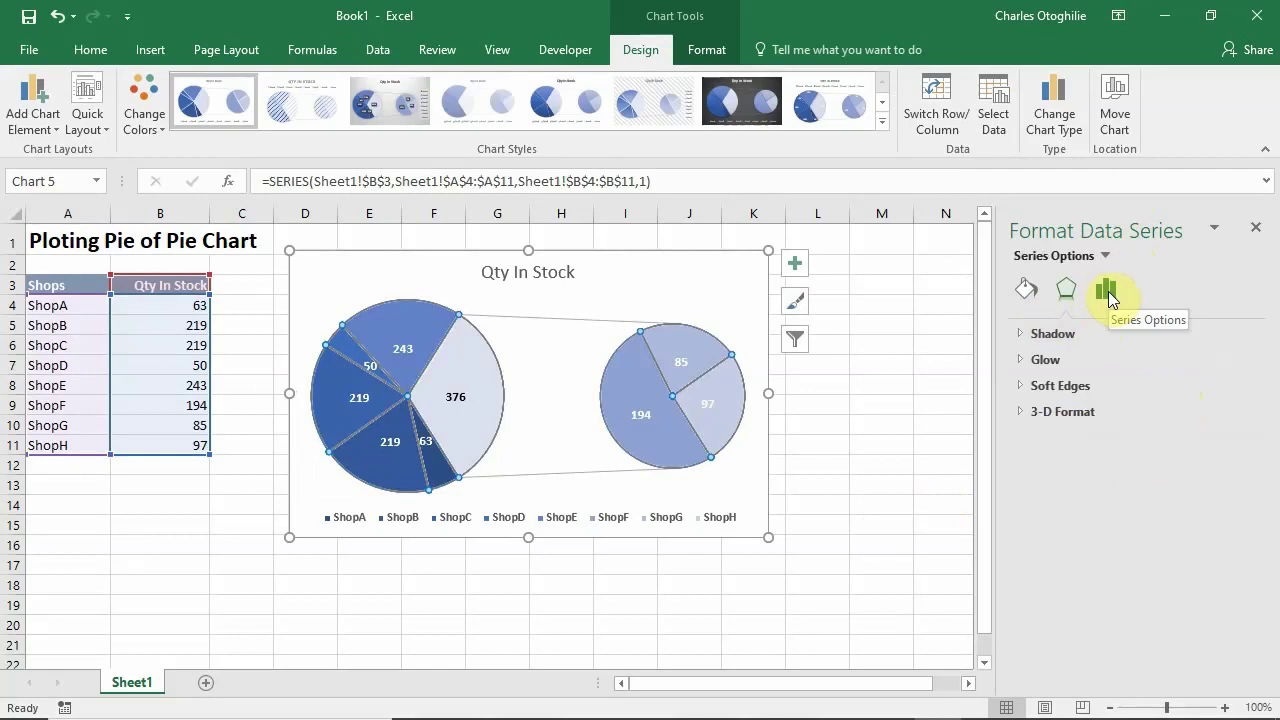
pyautogui.click(1108, 293)
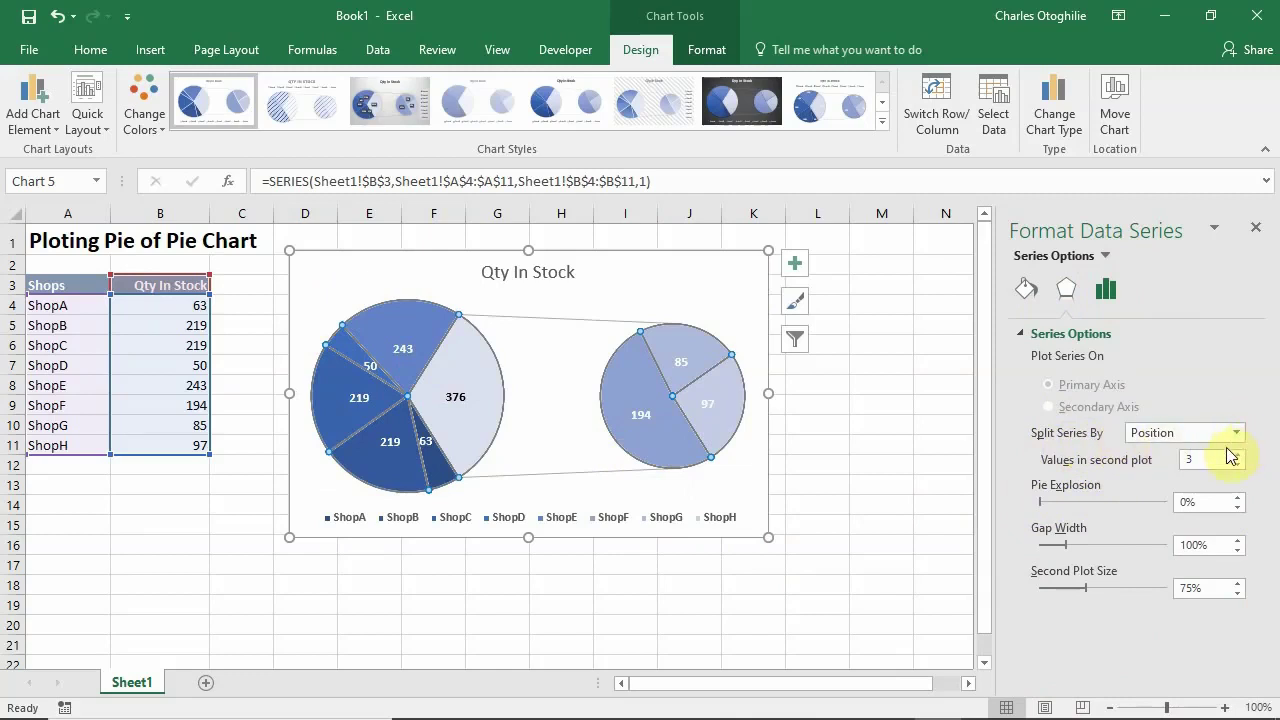
# Go through the quantities in B4:B11 cell by cell, comparing the last three positions with the chart's secondary pie
pyautogui.click(189, 305)
pyautogui.press('Down')
pyautogui.press('Down')
pyautogui.press('Down')
pyautogui.press('Down')
pyautogui.press('Down')
pyautogui.press('Down')
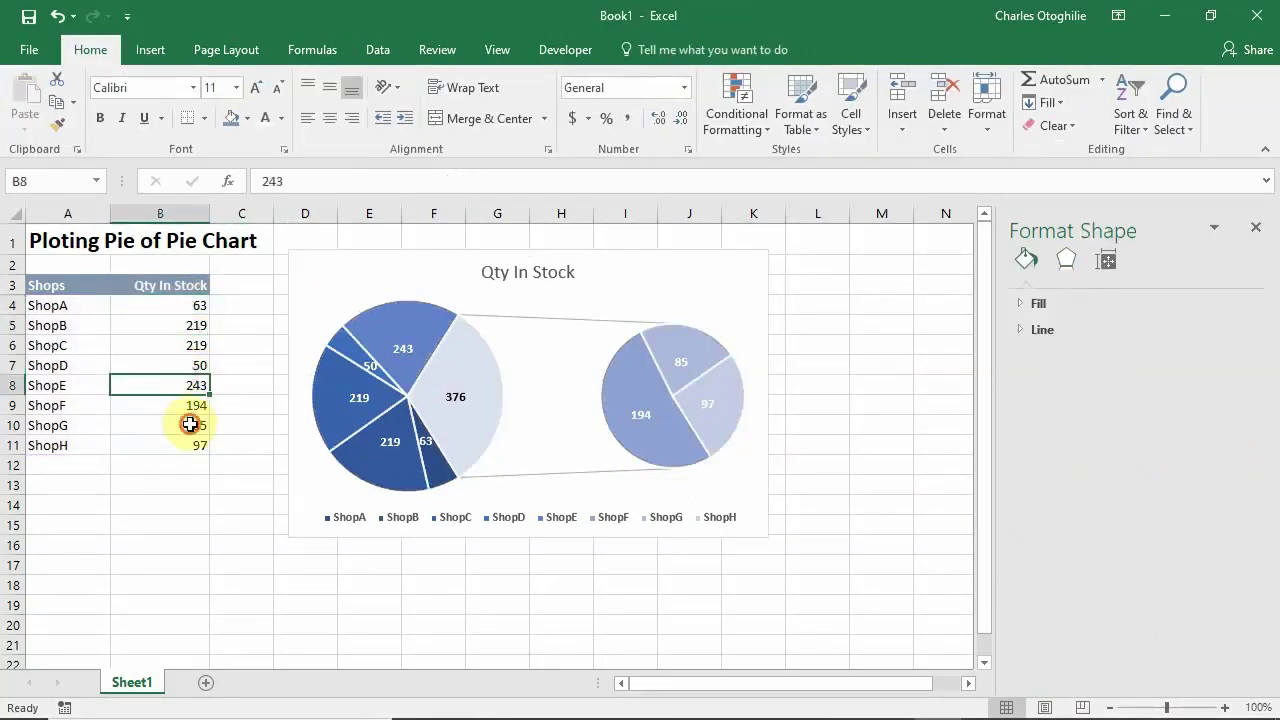
pyautogui.press('Up')
pyautogui.press('Up')
pyautogui.press('Up')
pyautogui.press('Up')
pyautogui.press('Up')
pyautogui.press('Up')
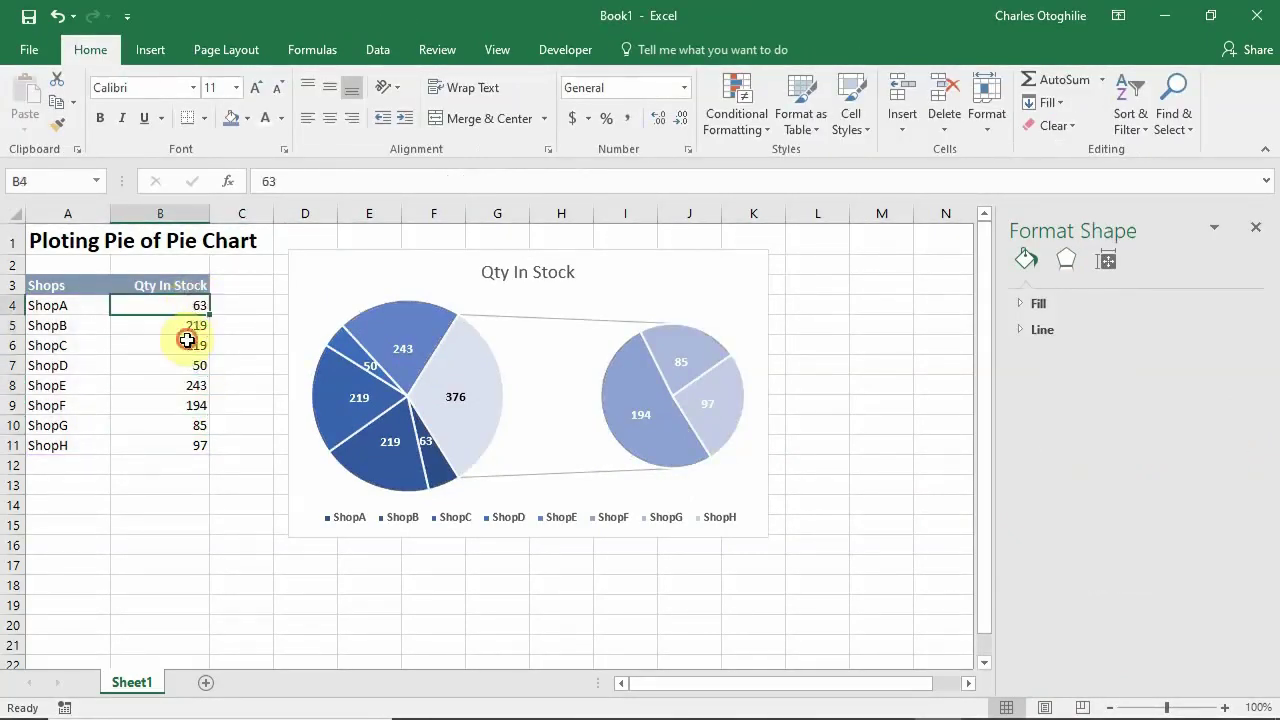
pyautogui.press('Down')
pyautogui.press('Down')
pyautogui.press('Down')
pyautogui.press('Down')
pyautogui.press('Down')
pyautogui.press('Down')
pyautogui.press('Down')
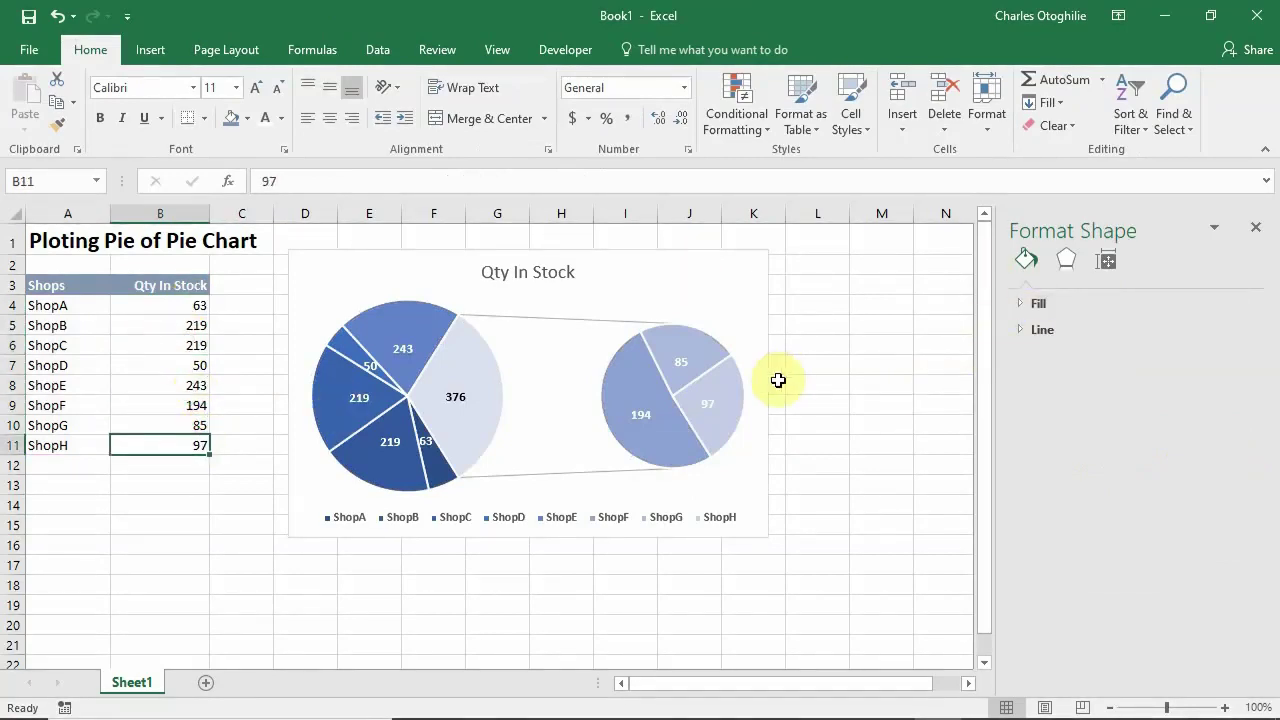
# Set the number of values in the second plot to 4 for the Qty In Stock series, and inspect the chart
pyautogui.click(643, 387)
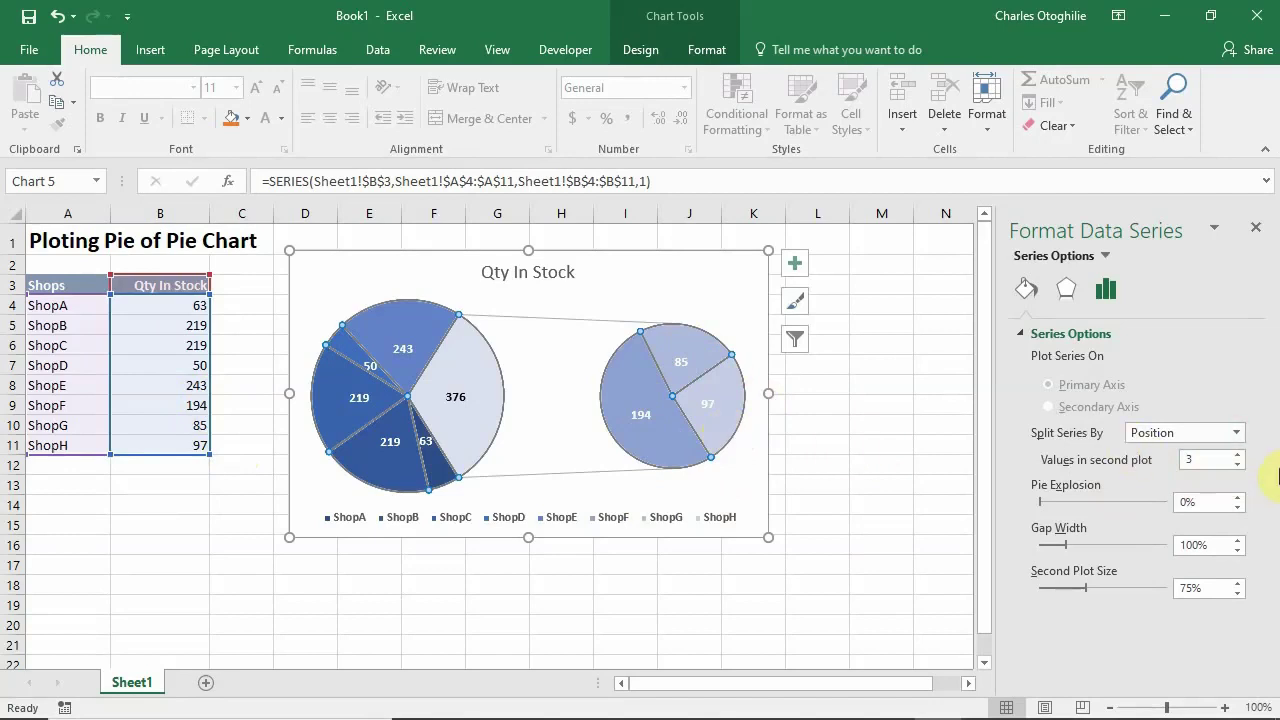
pyautogui.click(1239, 455)
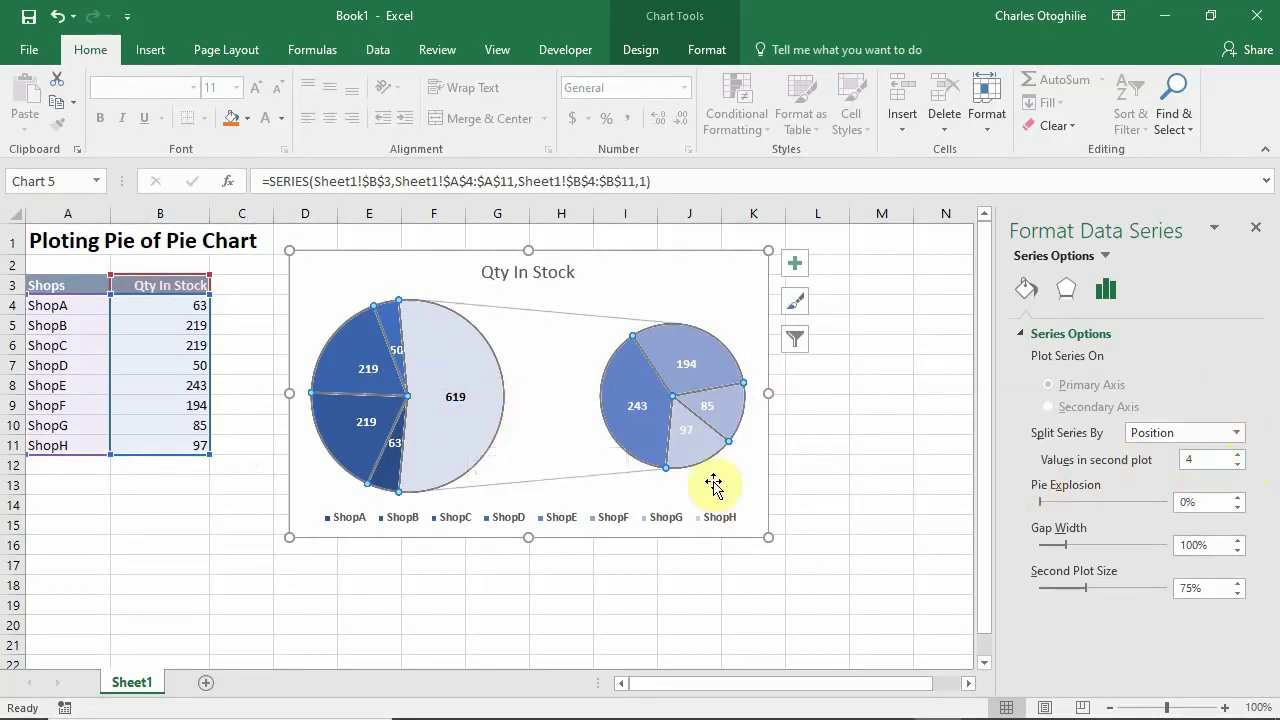
pyautogui.moveTo(473, 479)
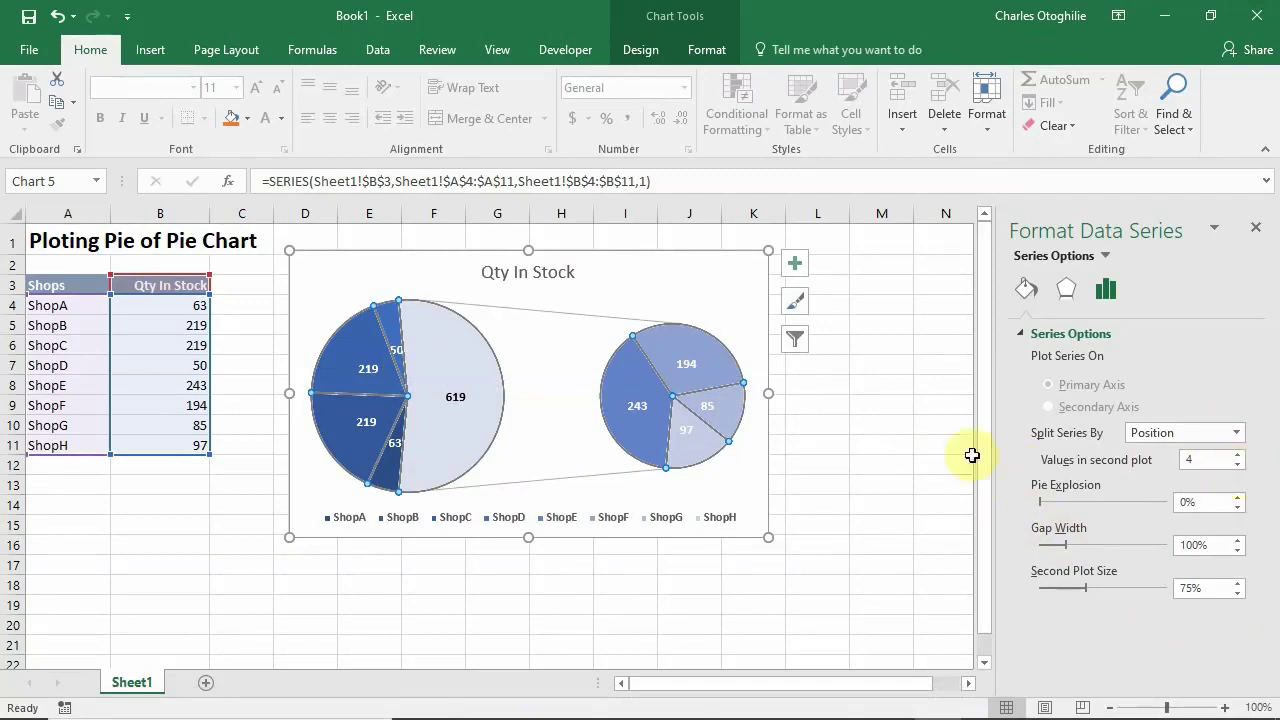
# Split the Qty In Stock series by Value, placing values less than 100 in the second plot
pyautogui.click(1238, 433)
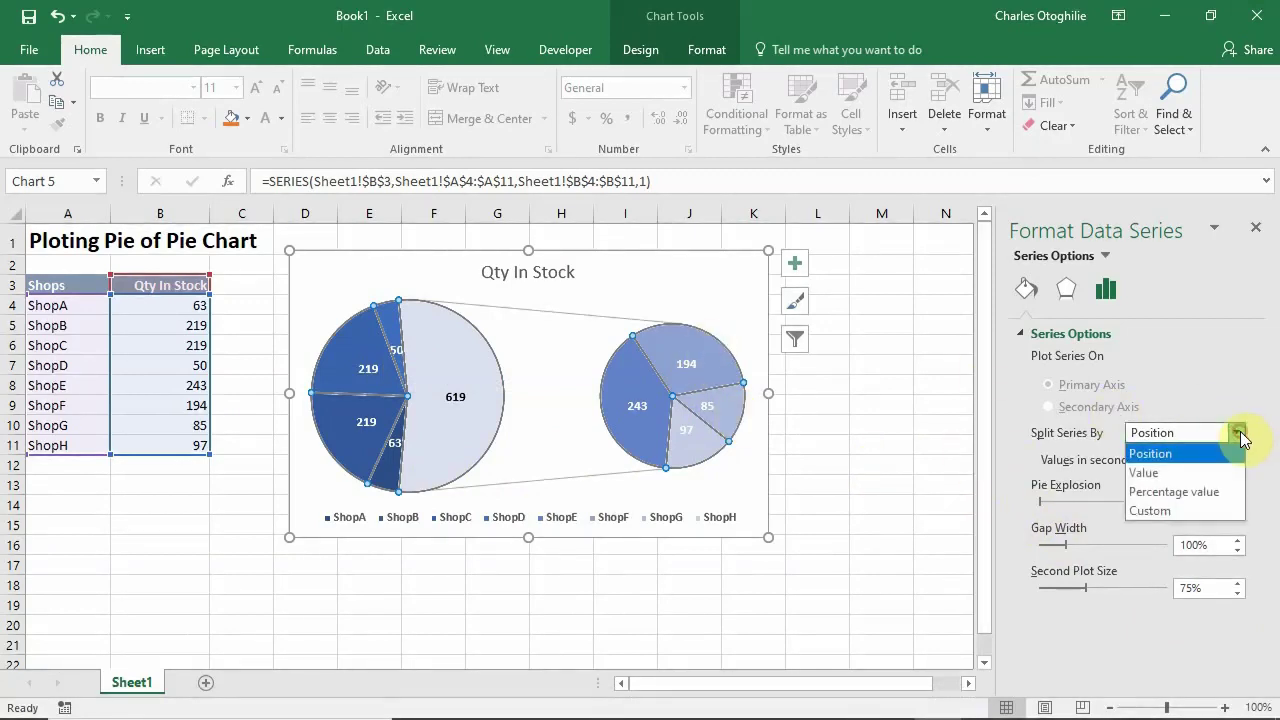
pyautogui.click(1175, 476)
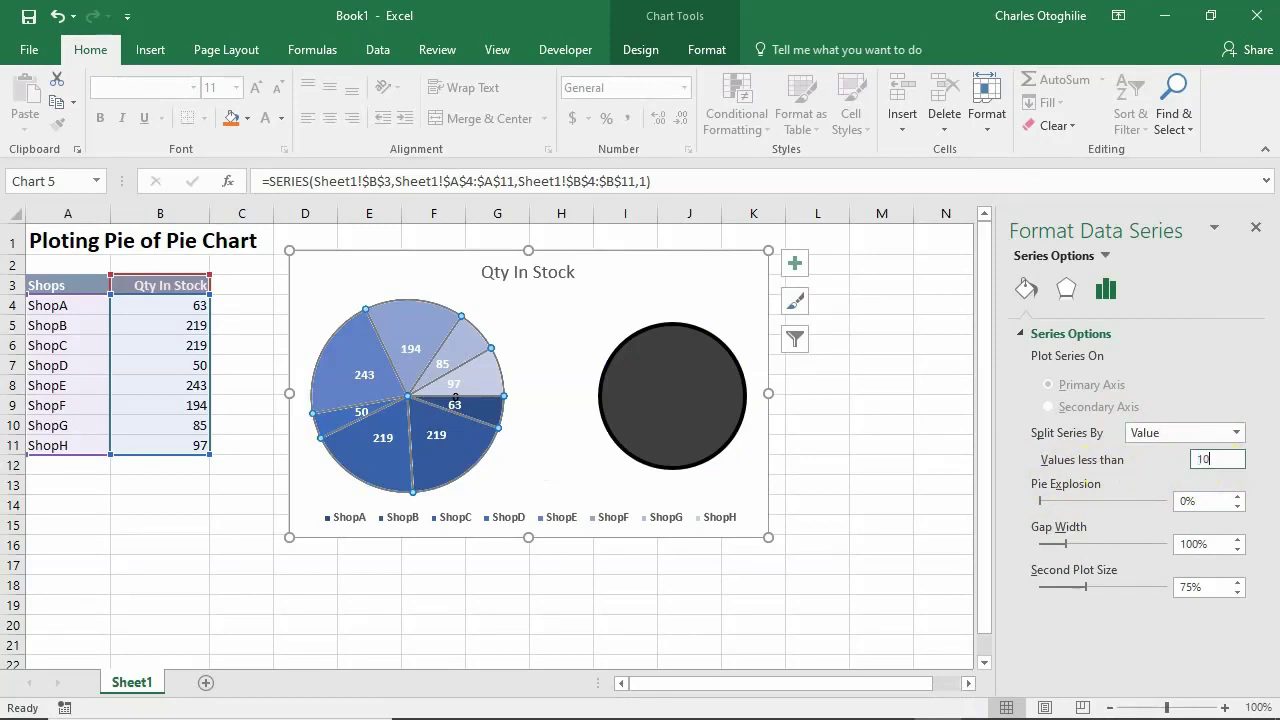
pyautogui.press('Return')
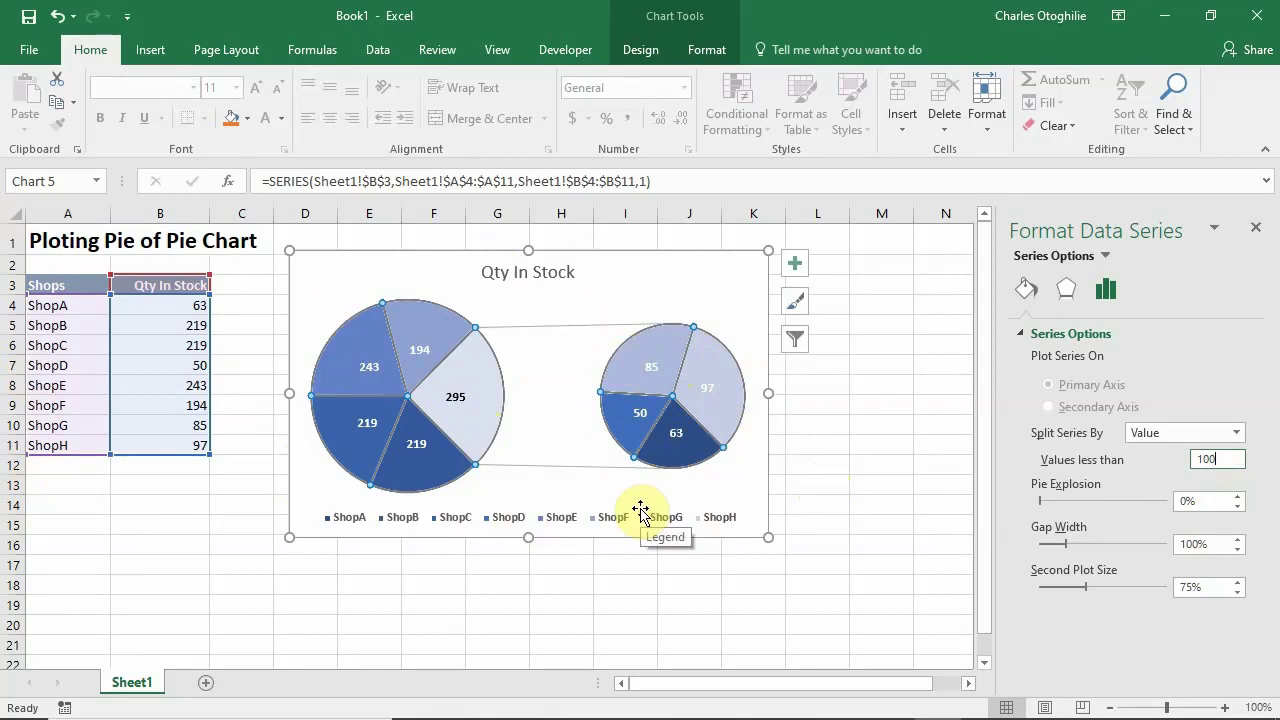
# Change the Qty In Stock series split to Percentage value
pyautogui.click(1240, 433)
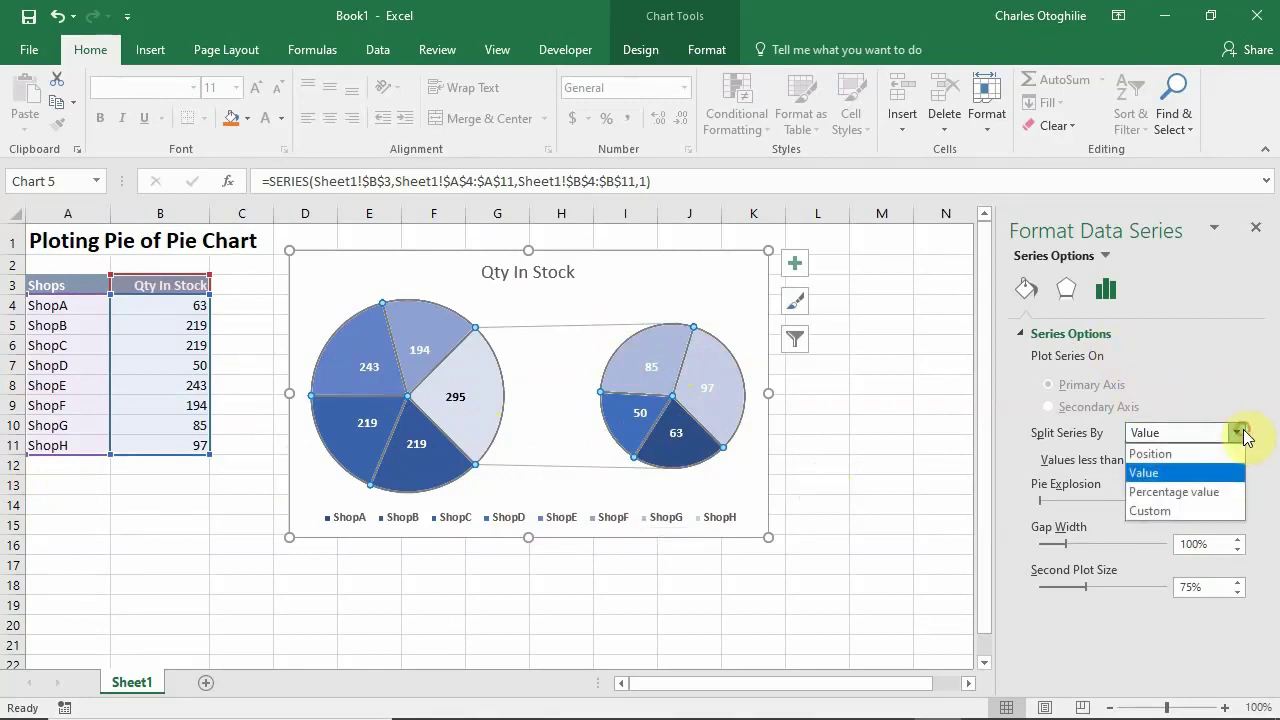
pyautogui.click(1174, 492)
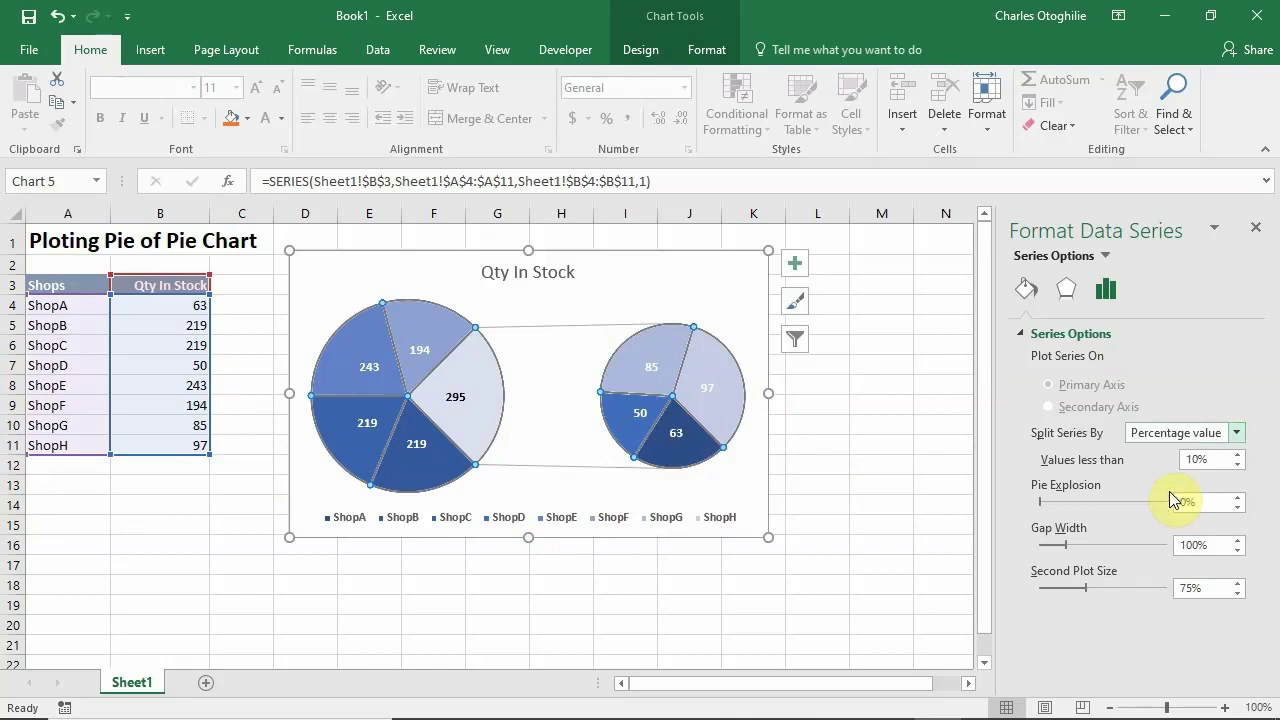
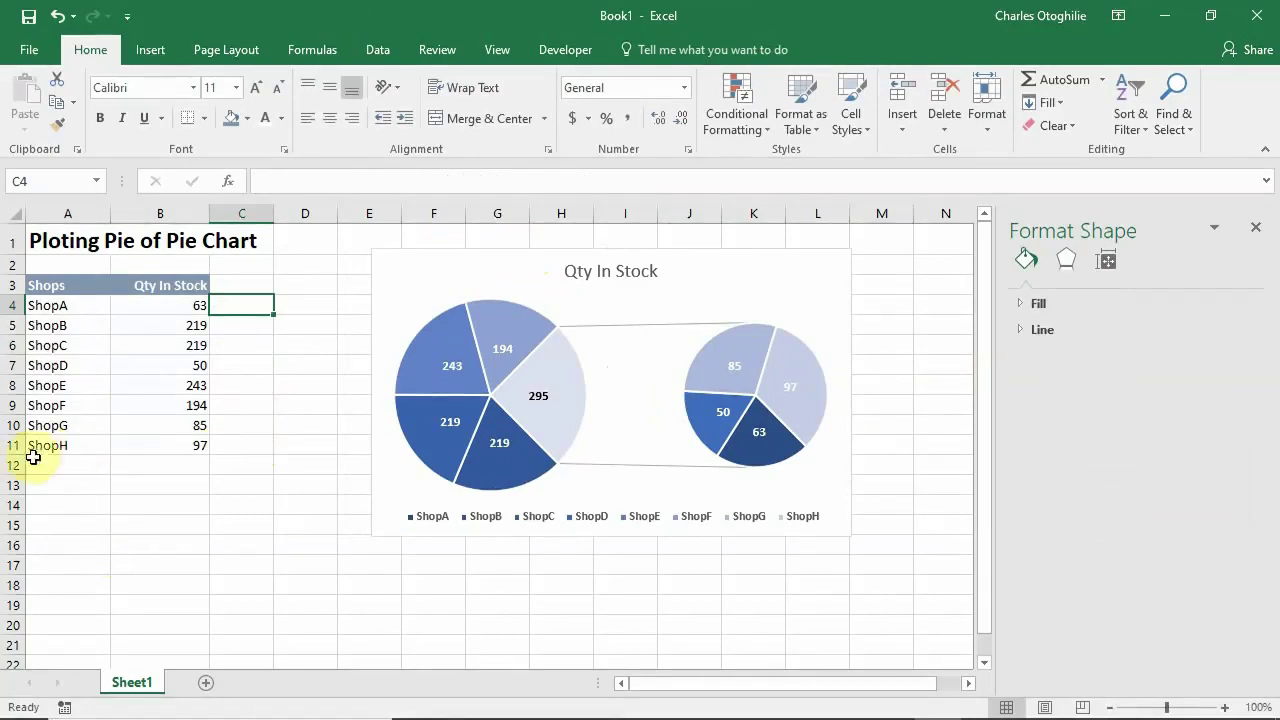
# Add a Total label in A12 and sum the quantities B4:B11 in B12
pyautogui.click(48, 465)
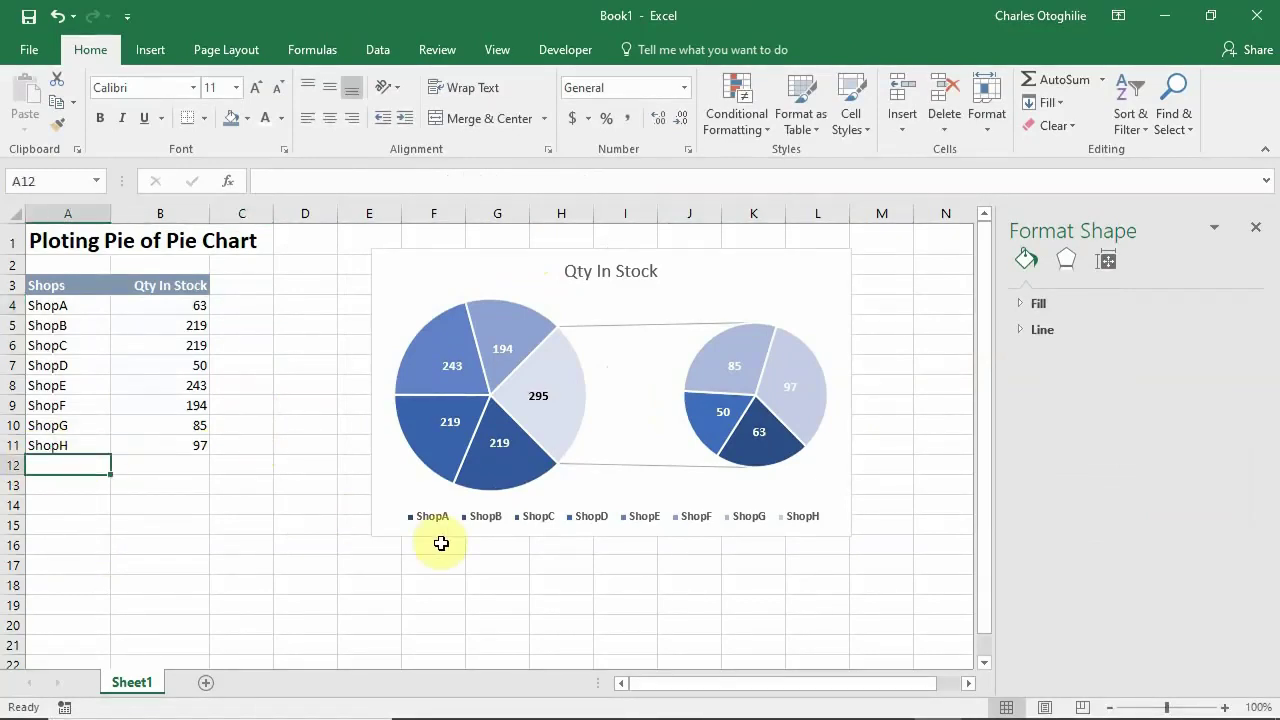
pyautogui.write('Total')
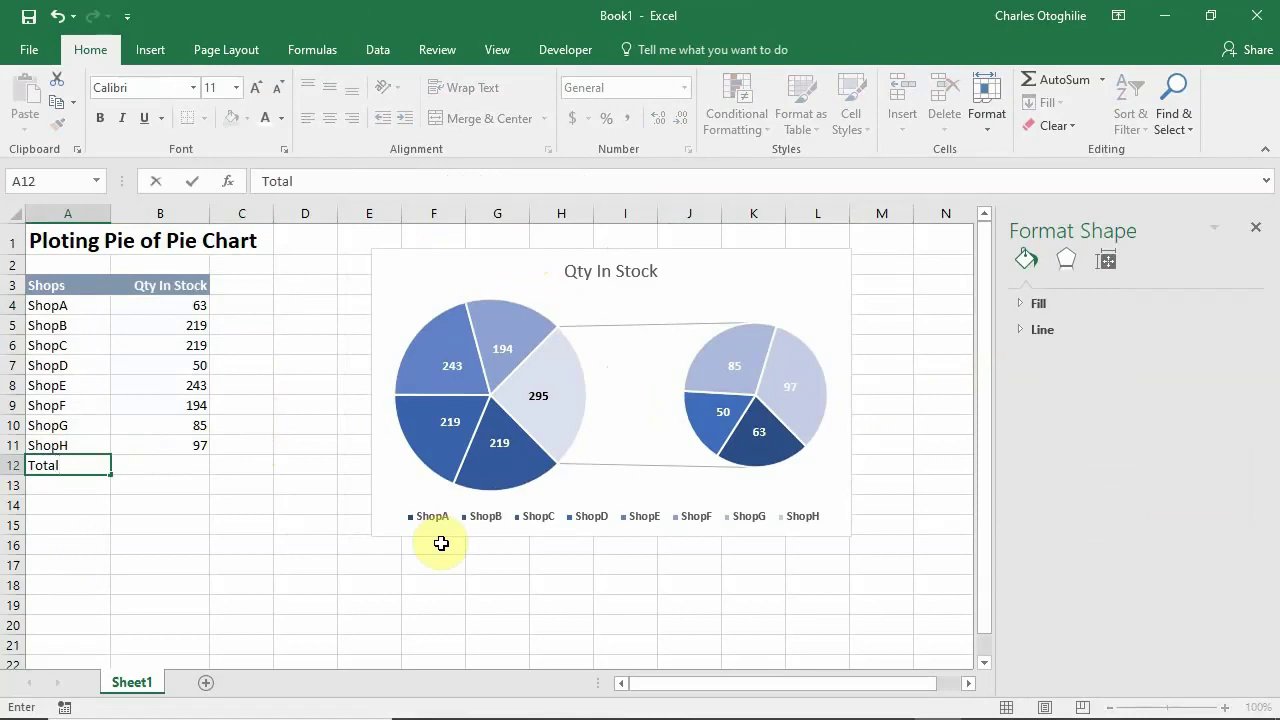
pyautogui.press('Tab')
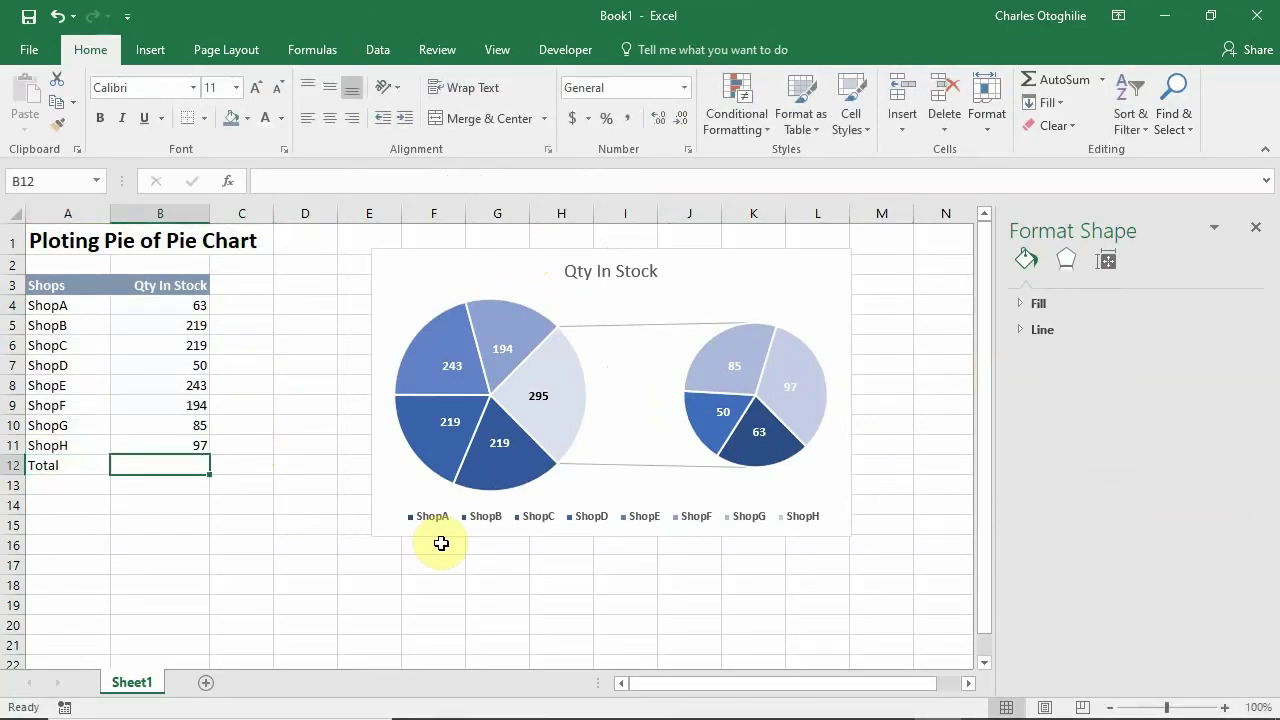
pyautogui.hotkey('alt', '=')
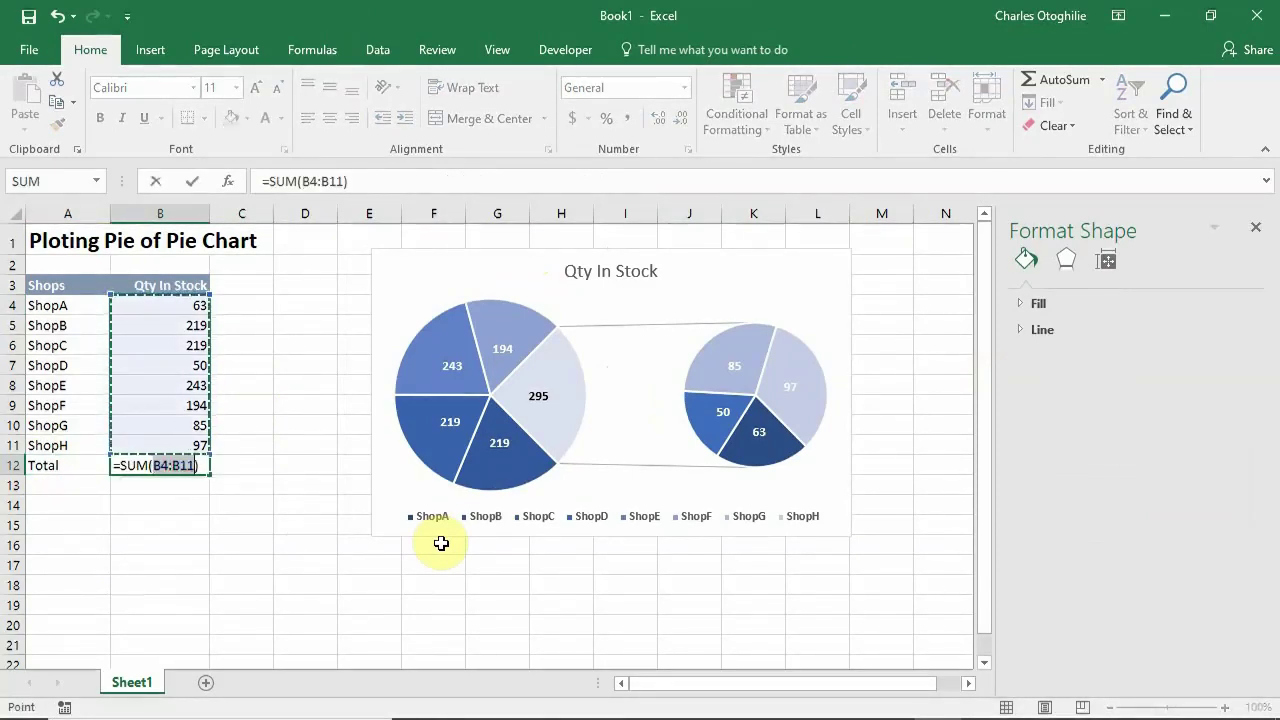
pyautogui.press('Return')
pyautogui.press('Left')
pyautogui.press('Up')
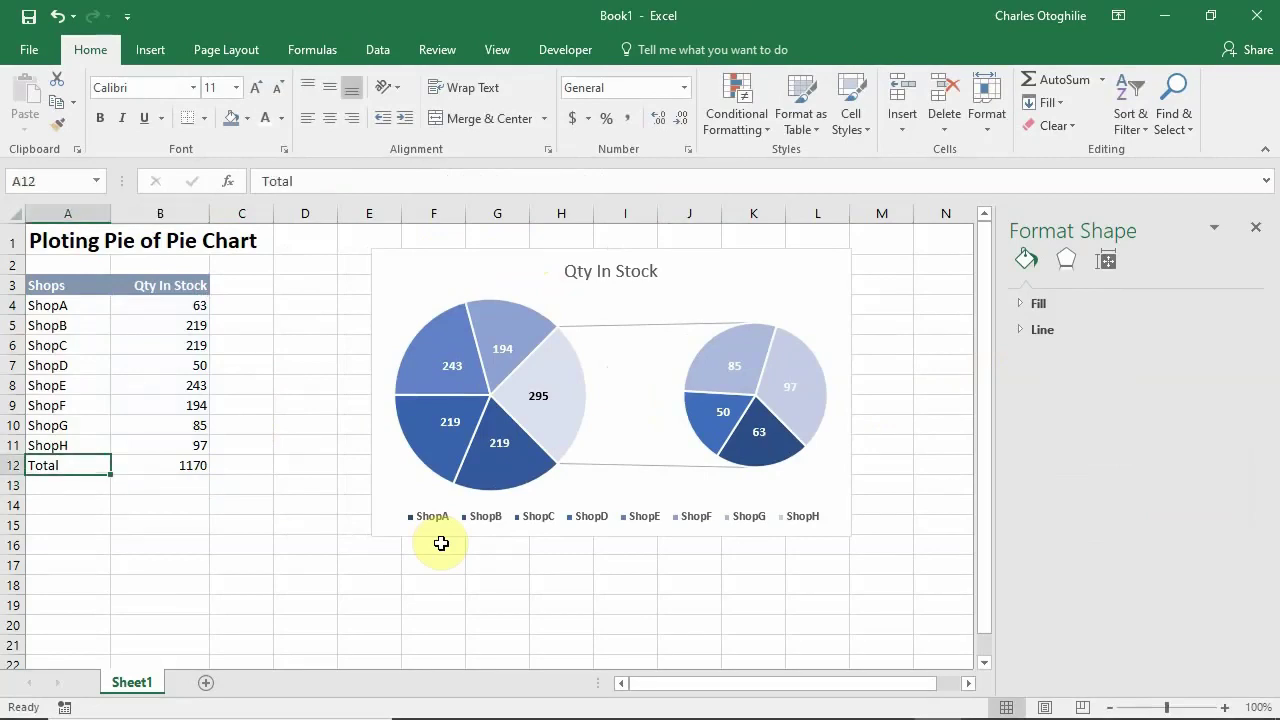
# Try bold formatting on the Total row cells A12:B12
pyautogui.hotkey('shift', 'Right')
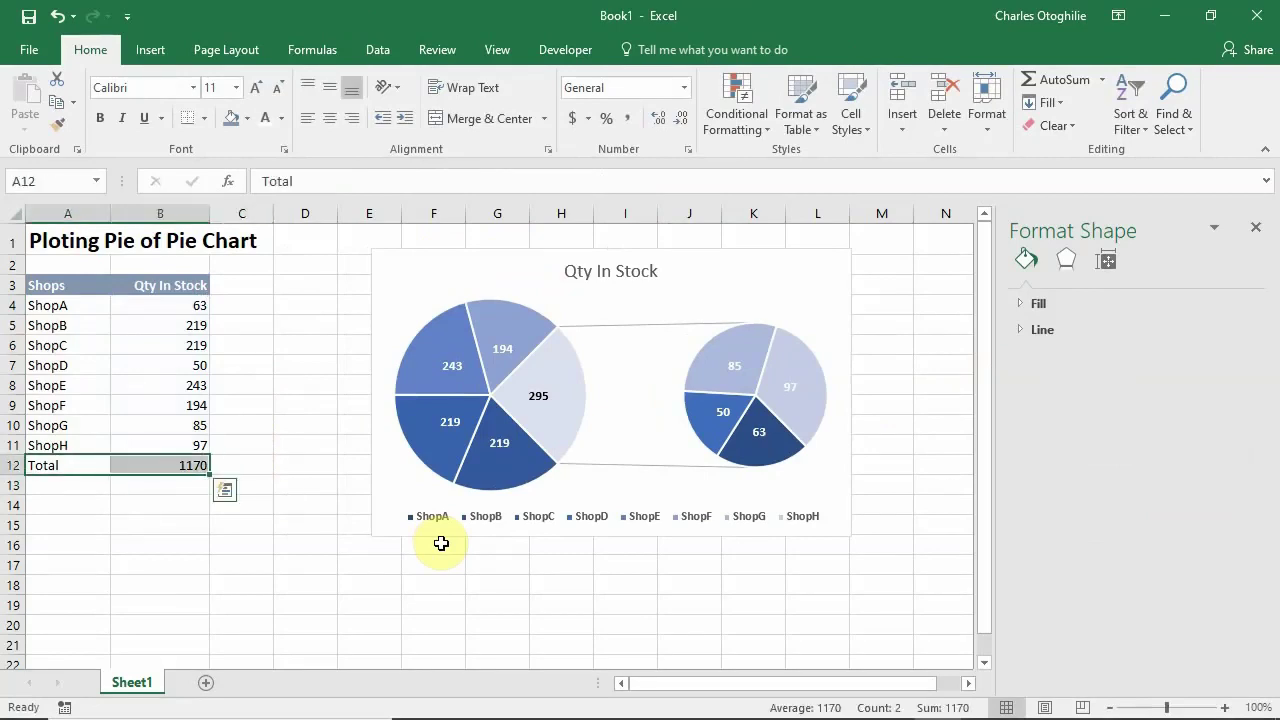
pyautogui.hotkey('ctrl', 'b')
pyautogui.hotkey('shift', 'Right')
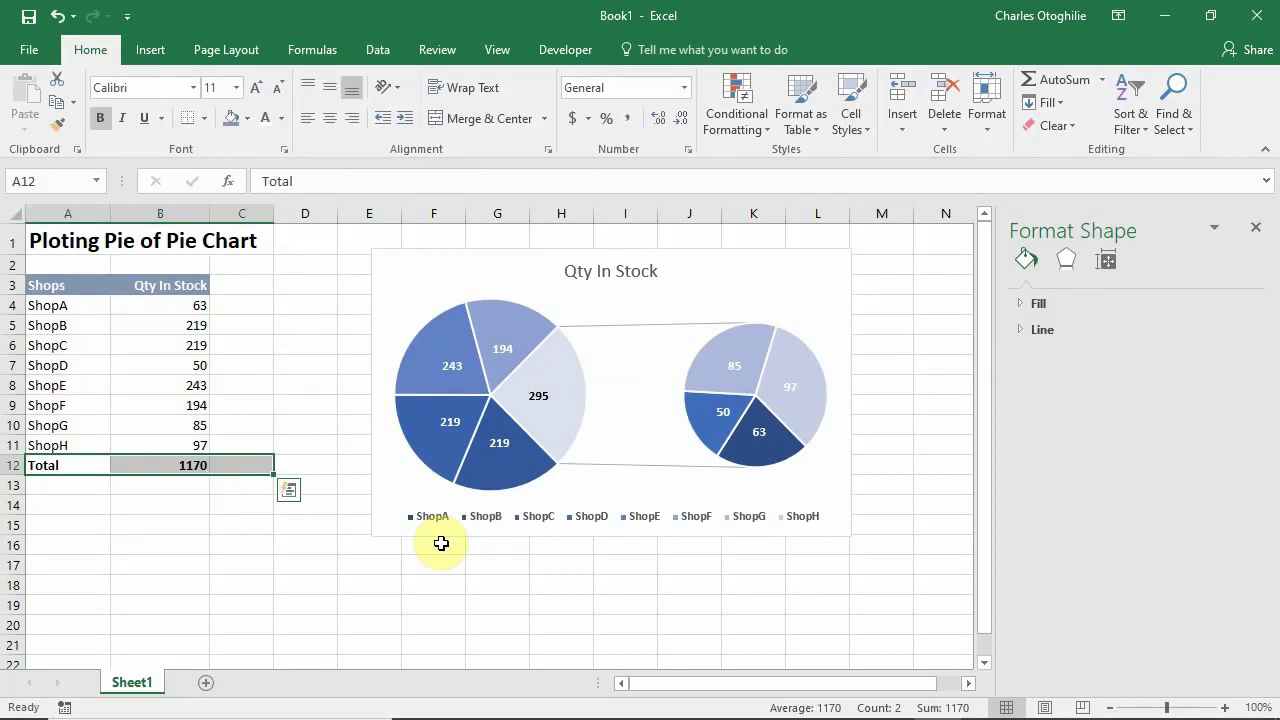
pyautogui.press('Up')
pyautogui.press('Up')
pyautogui.press('Up')
pyautogui.press('Up')
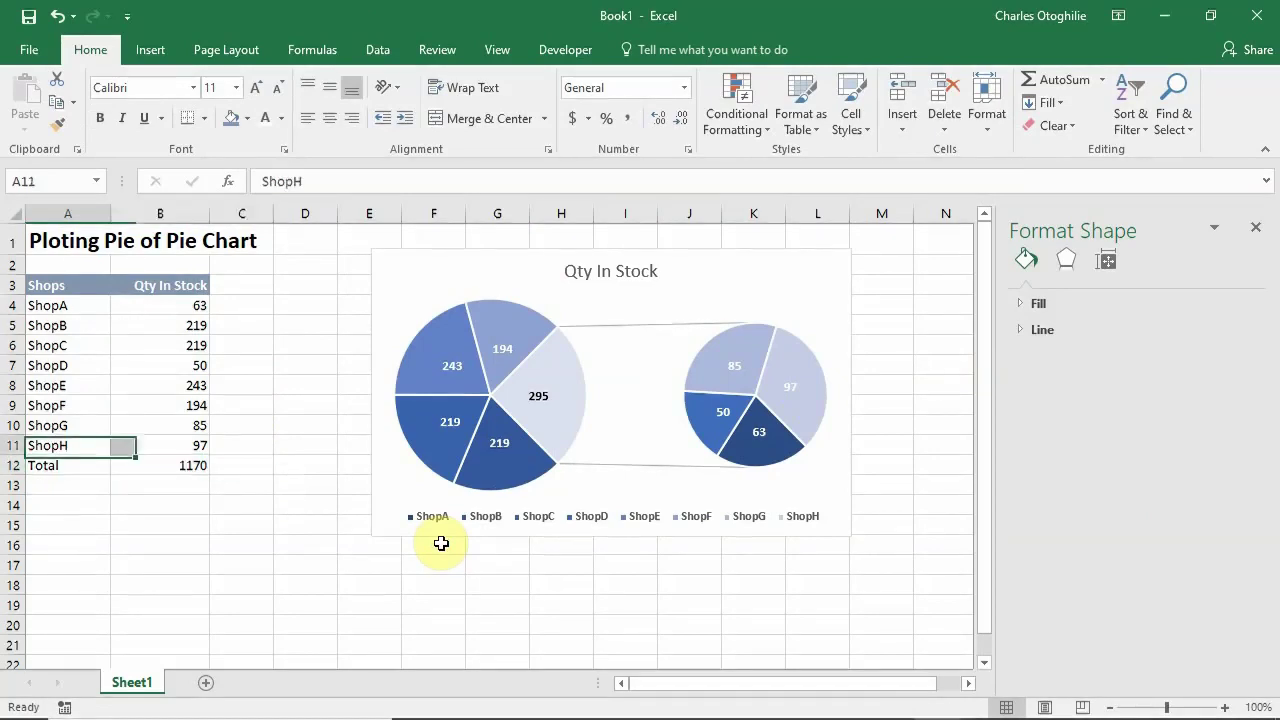
# Fill the Total formula from B12 across into C12
pyautogui.press('Right')
pyautogui.press('Right')
pyautogui.press('Down')
pyautogui.press('Down')
pyautogui.press('Down')
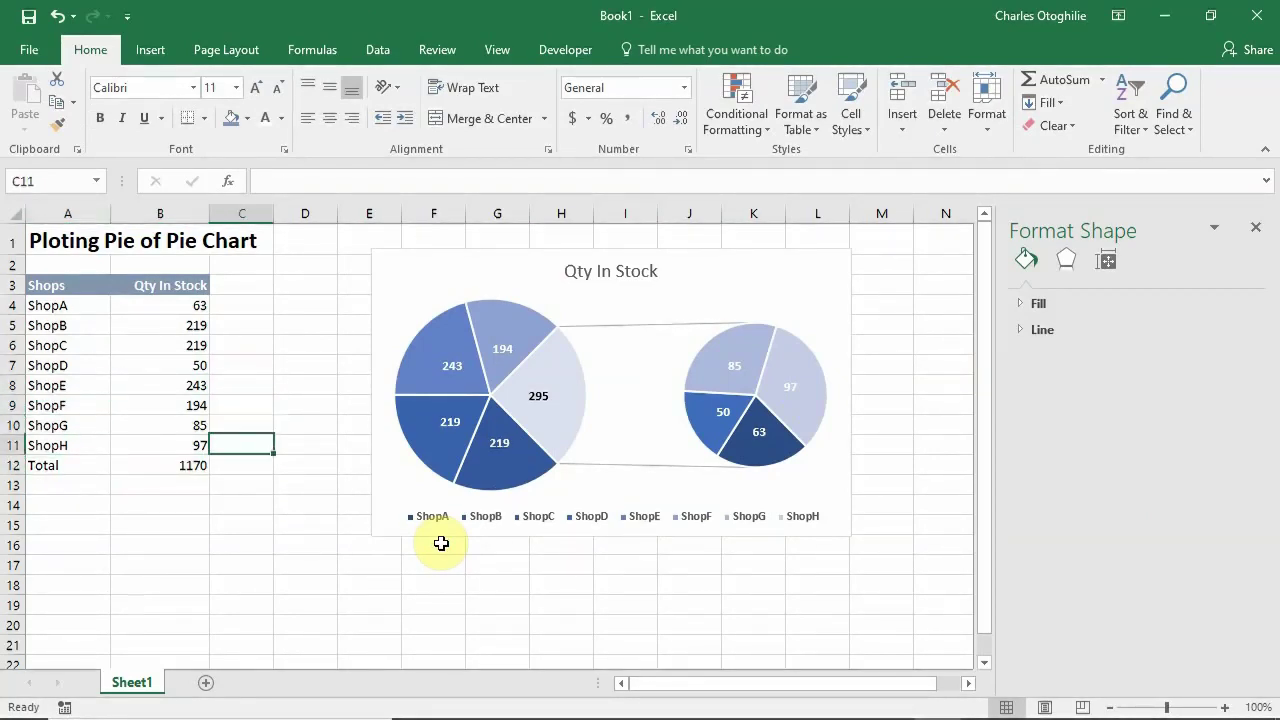
pyautogui.press('Down')
pyautogui.press('Left')
pyautogui.hotkey('shift', 'Right')
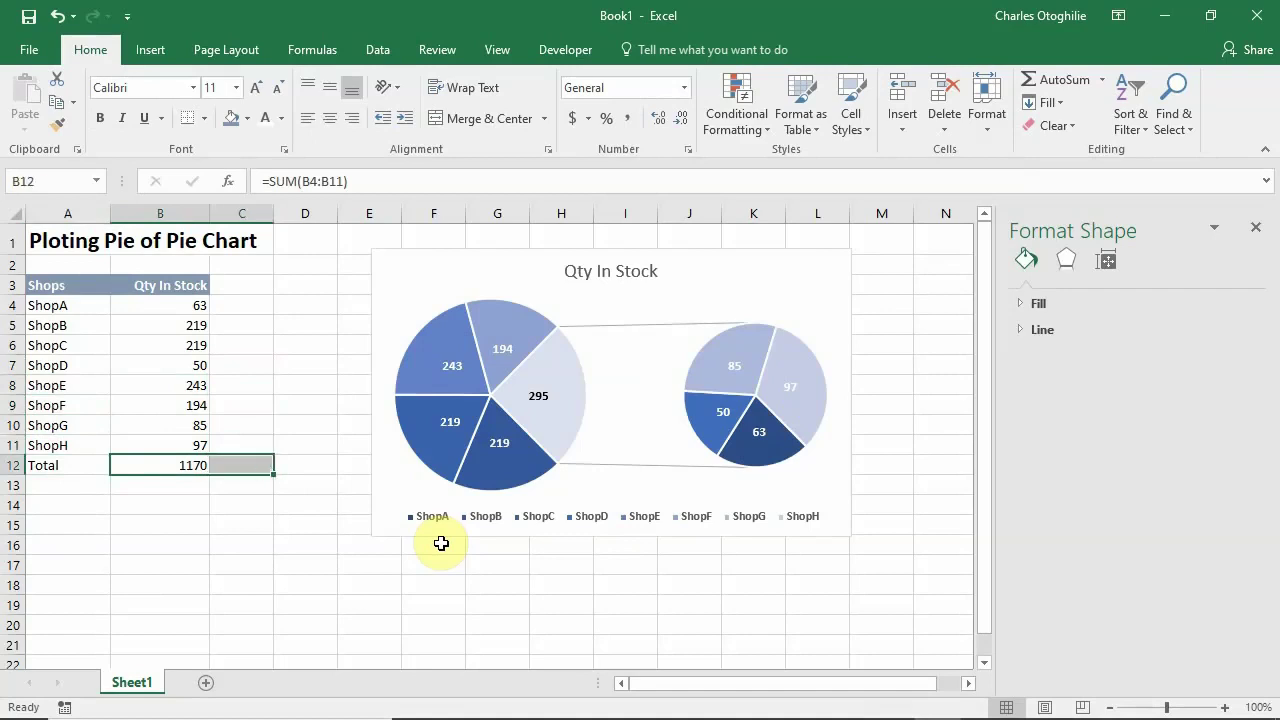
pyautogui.press('Down')
# Enter the formula =B4/$B$12 in C4 to calculate ShopA's share of the total
pyautogui.press('Up')
pyautogui.press('Up')
pyautogui.press('Up')
pyautogui.press('Up')
pyautogui.press('Up')
pyautogui.press('Up')
pyautogui.press('Up')
pyautogui.press('Up')
pyautogui.press('Up')
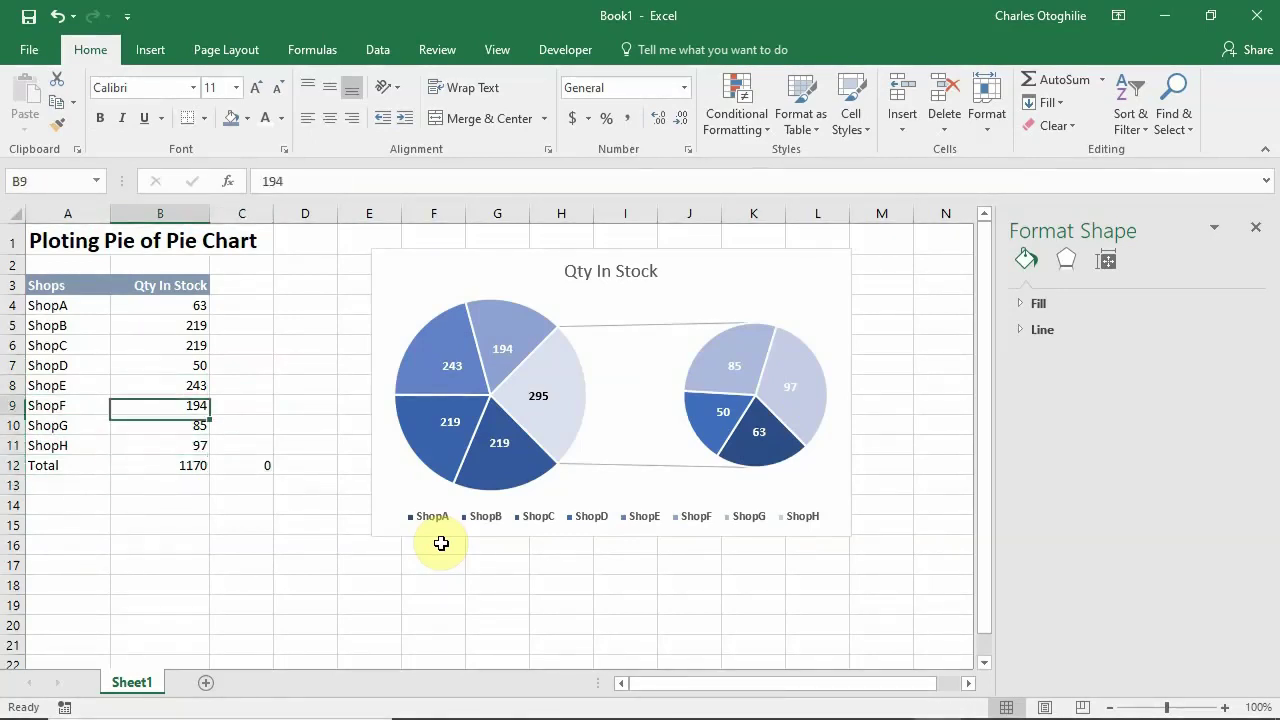
pyautogui.press('Right')
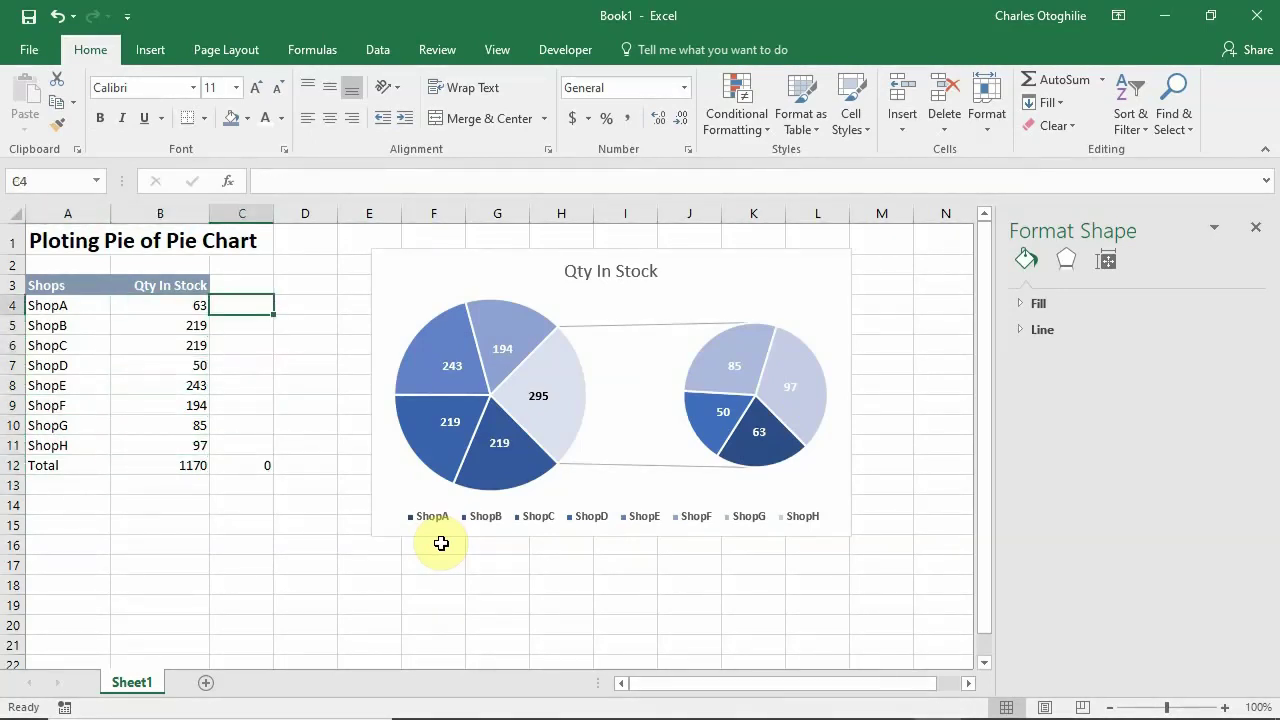
pyautogui.write('=')
pyautogui.press('Left')
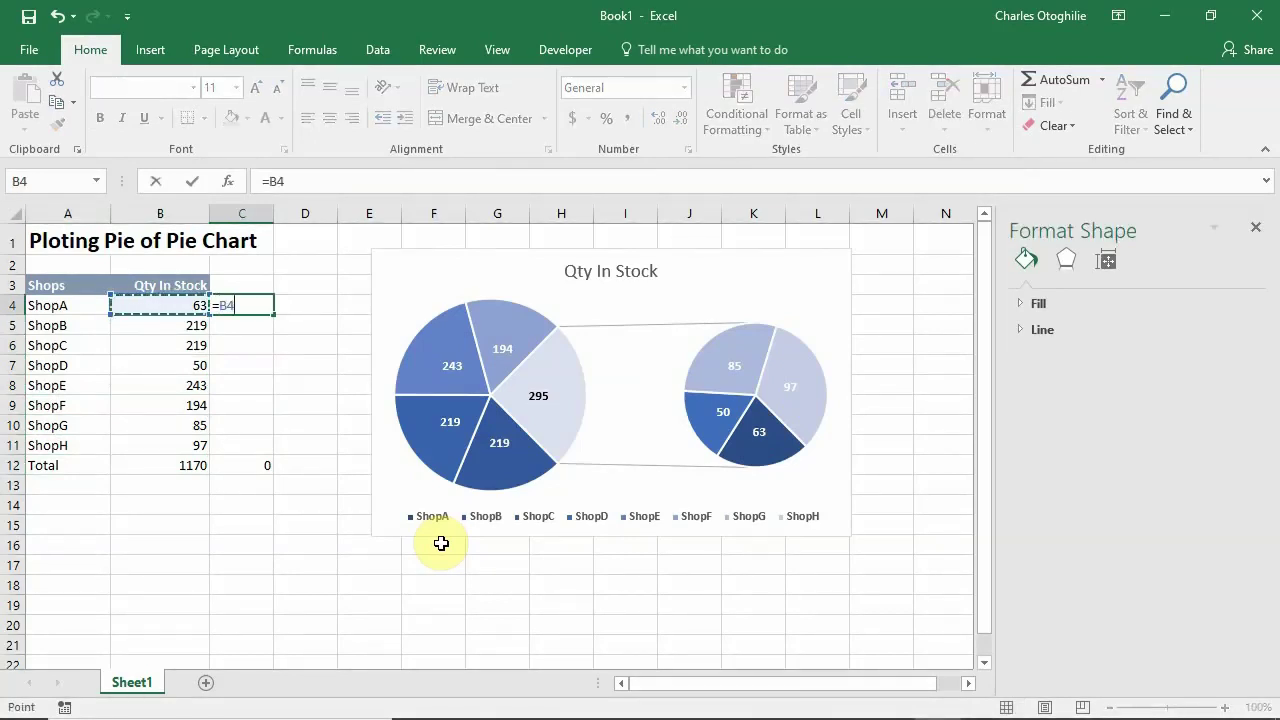
pyautogui.write('/')
pyautogui.press('Down')
pyautogui.press('Down')
pyautogui.press('Down')
pyautogui.press('Down')
pyautogui.press('Down')
pyautogui.press('Down')
pyautogui.press('Down')
pyautogui.press('Down')
pyautogui.press('Down')
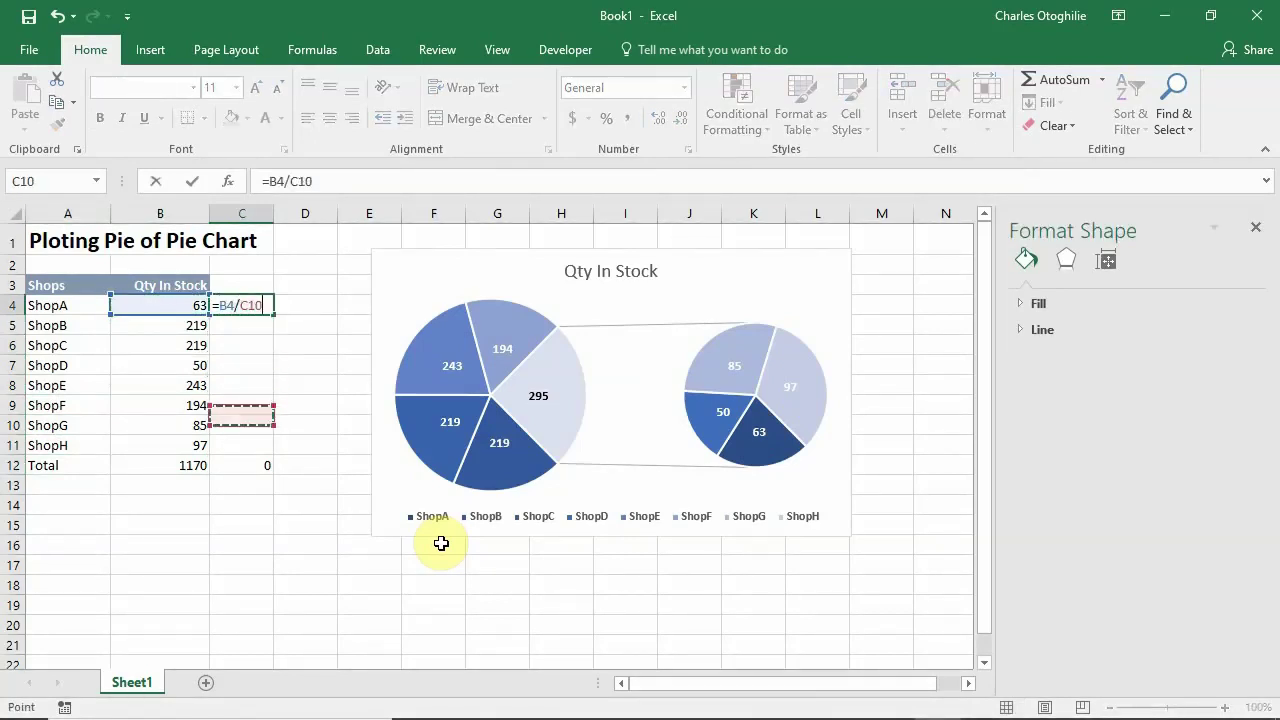
pyautogui.press('Left')
pyautogui.press('Up')
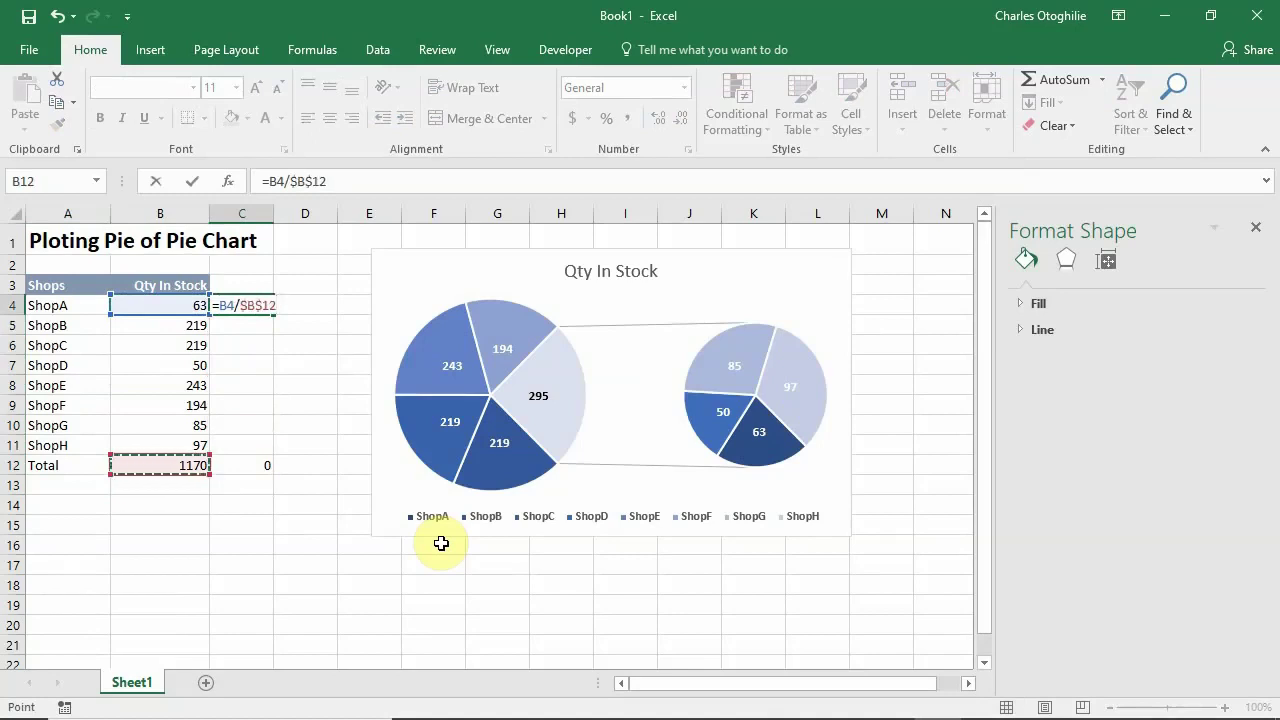
pyautogui.press('Return')
pyautogui.press('Up')
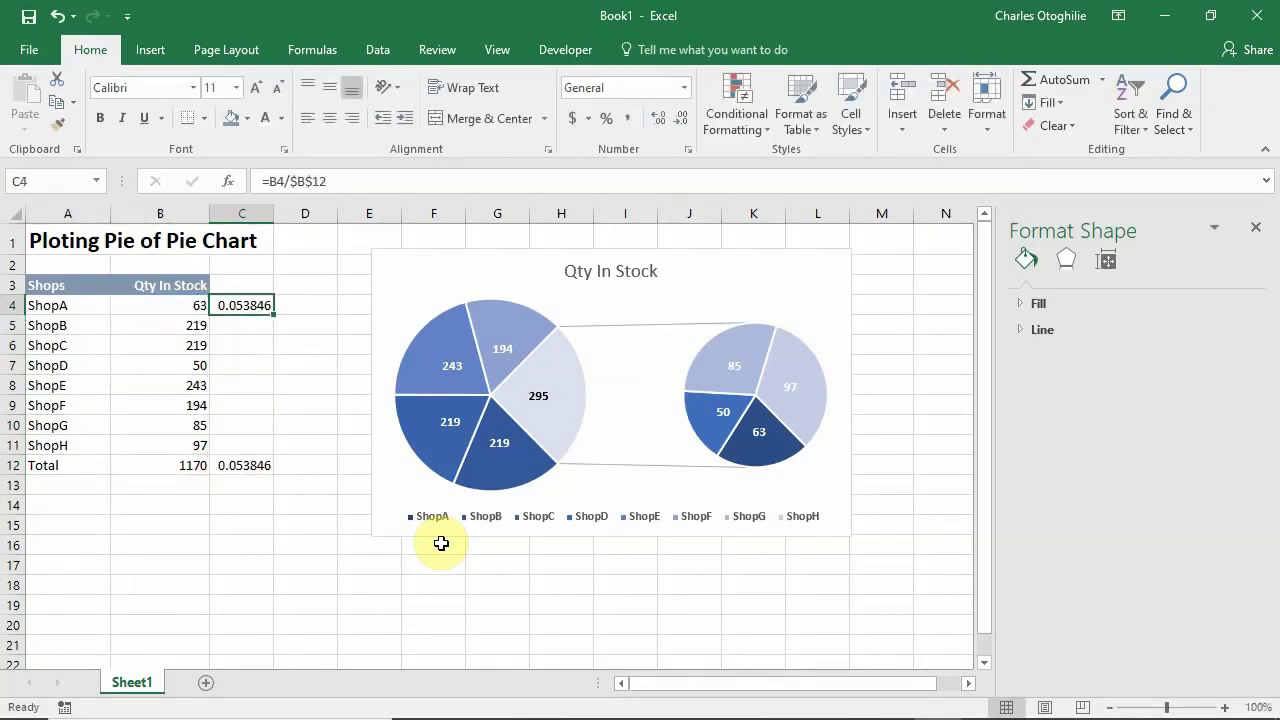
# Format C4 as a percentage and fill its formula down through C11
pyautogui.click(610, 117)
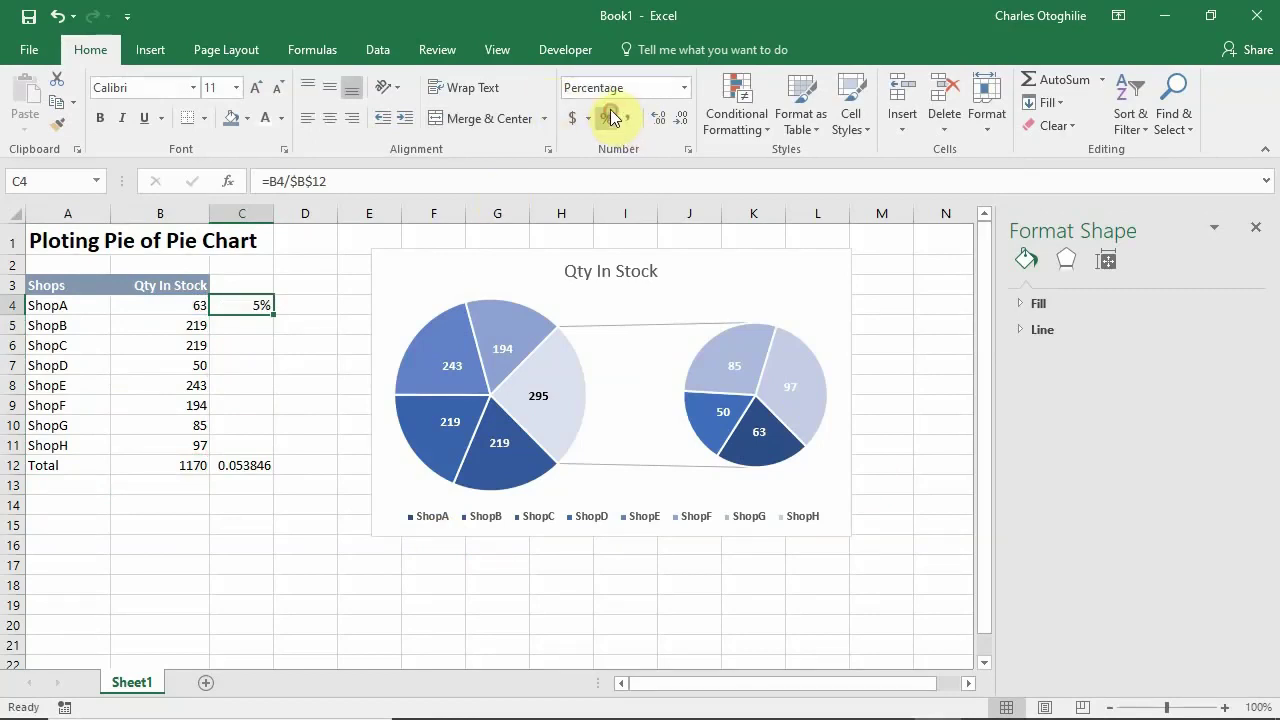
pyautogui.hotkey('shift', 'Down')
pyautogui.hotkey('shift', 'Down')
pyautogui.hotkey('shift', 'Down')
pyautogui.hotkey('shift', 'Down')
pyautogui.hotkey('shift', 'Down')
pyautogui.hotkey('shift', 'Down')
pyautogui.hotkey('shift', 'Down')
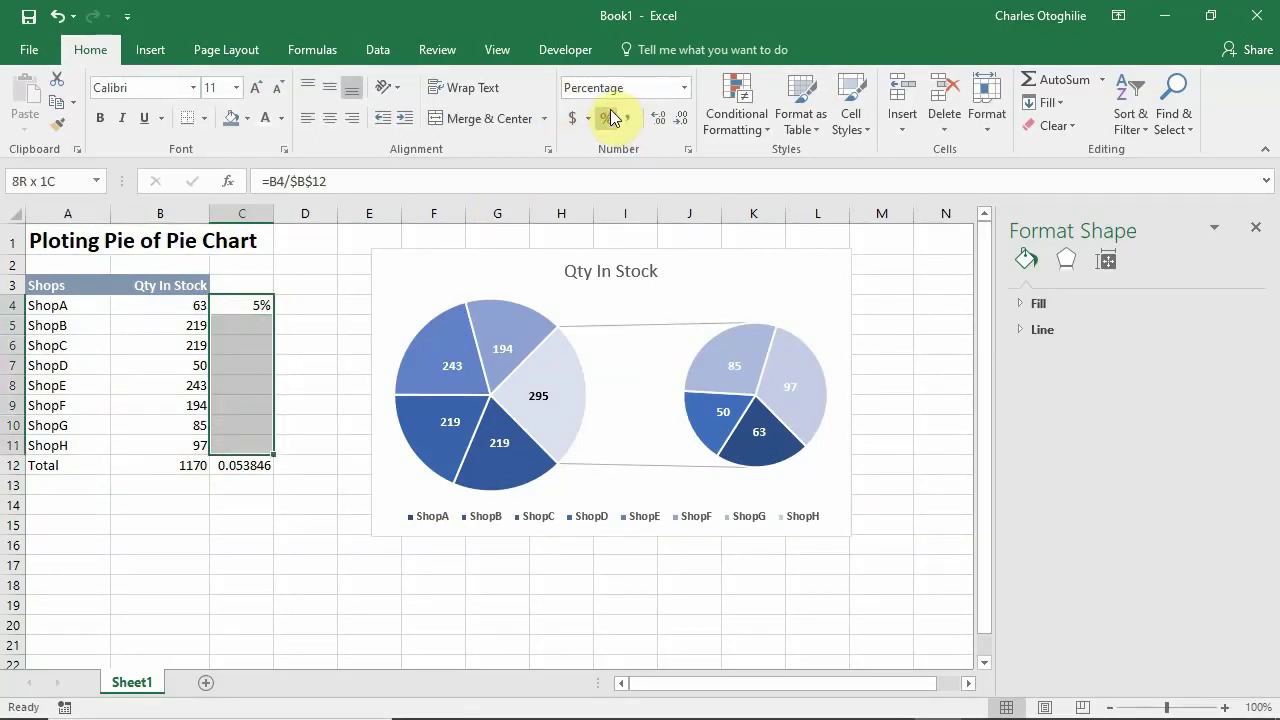
pyautogui.hotkey('ctrl', 'd')
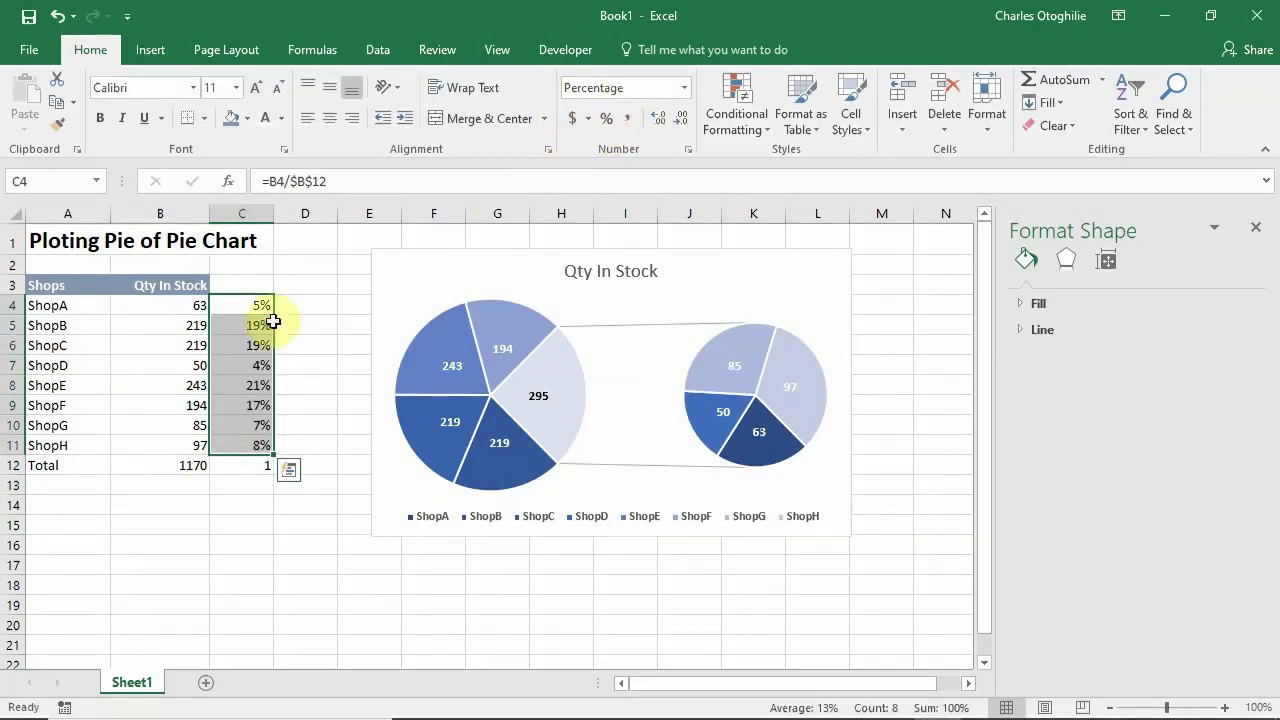
# Format the column total in C12 as a percentage and deselect it
pyautogui.click(250, 467)
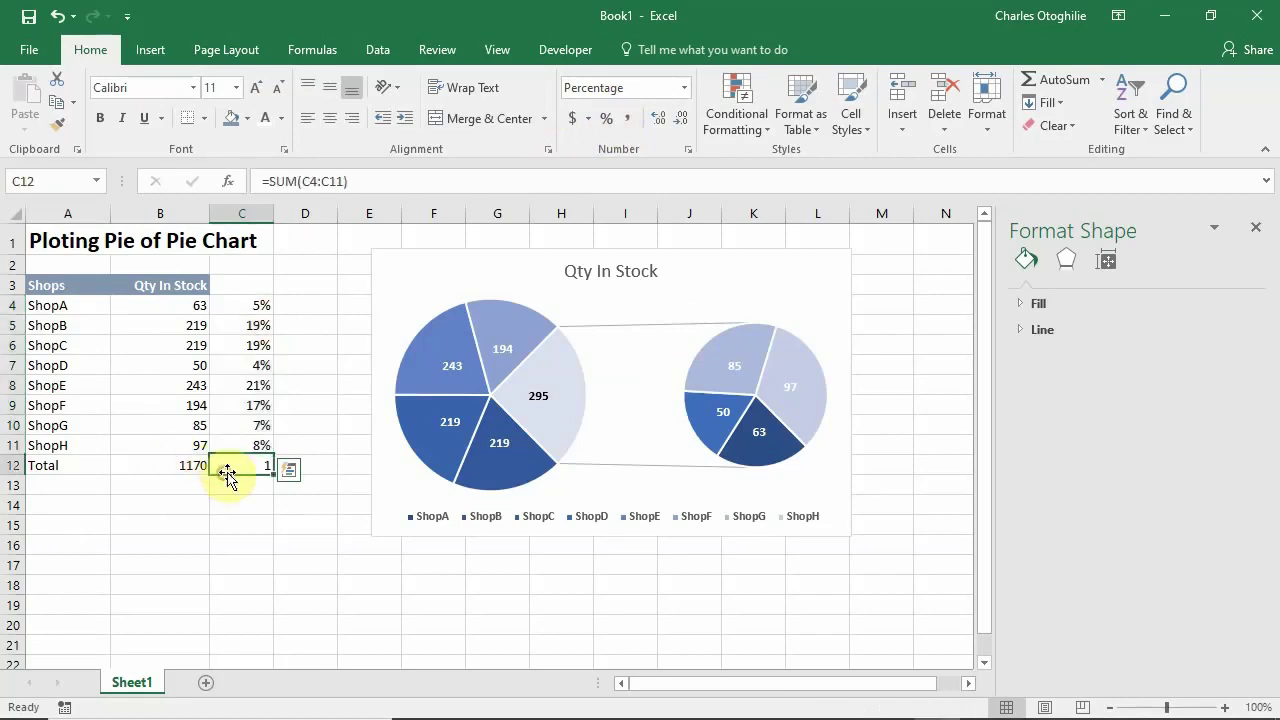
pyautogui.click(606, 118)
pyautogui.click(328, 345)
pyautogui.click(214, 627)
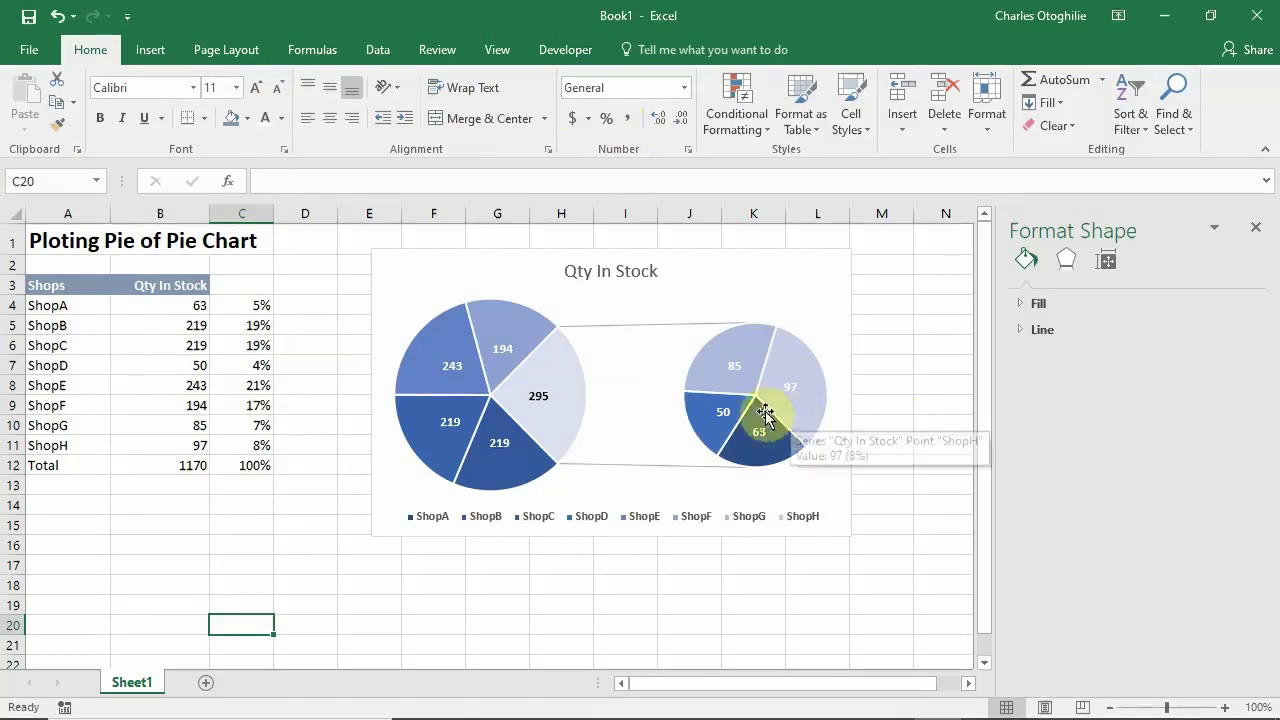
# Place Qty In Stock values less than 18% in the second plot, and check the available series split options
pyautogui.click(698, 383)
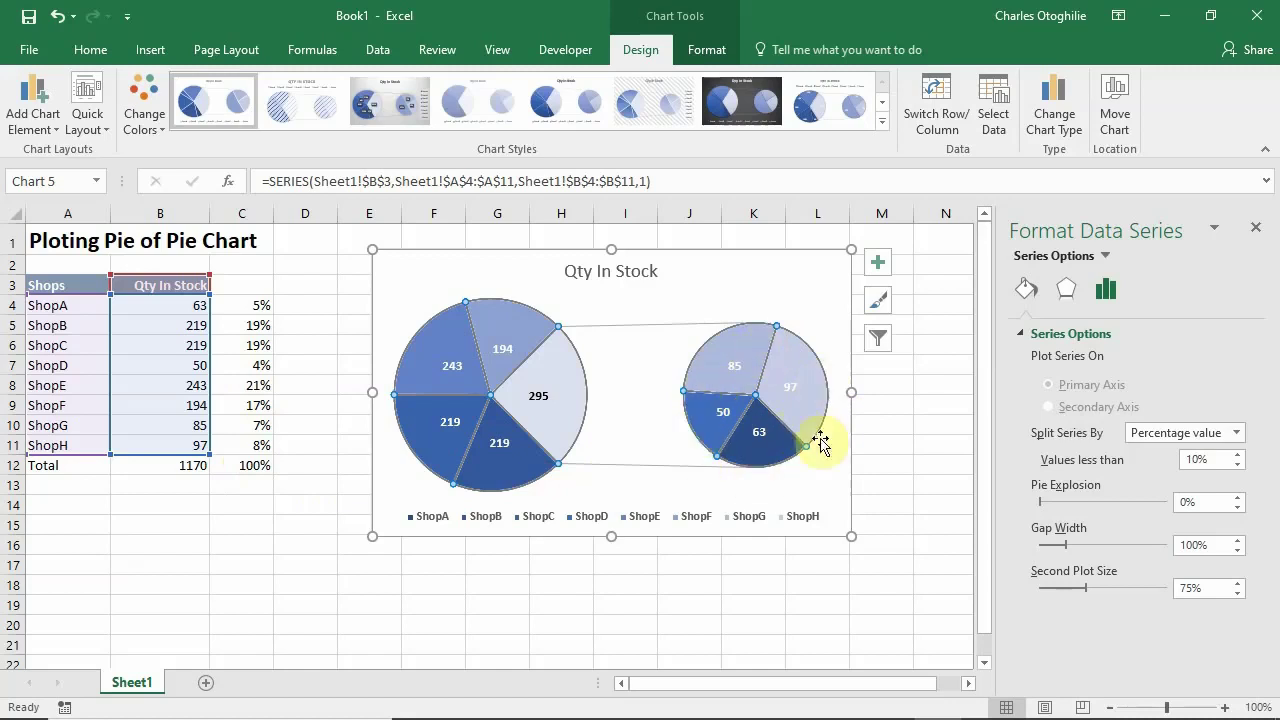
pyautogui.moveTo(804, 412)
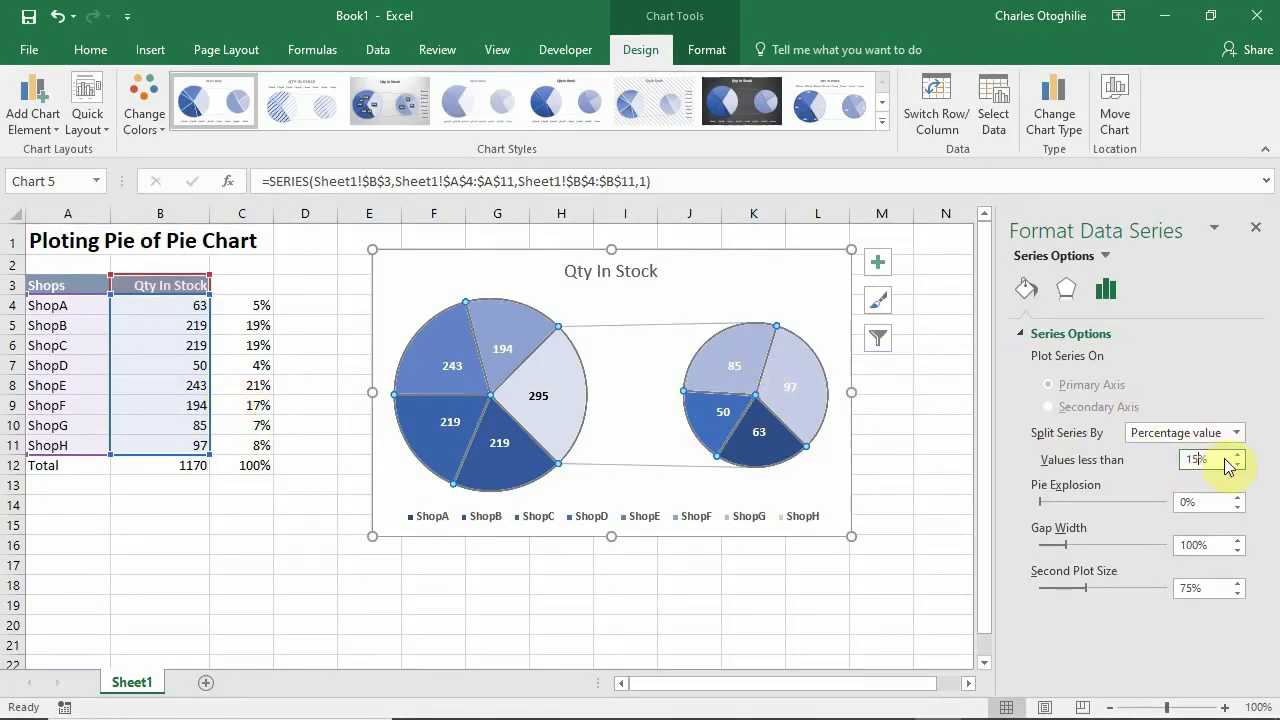
pyautogui.press('Return')
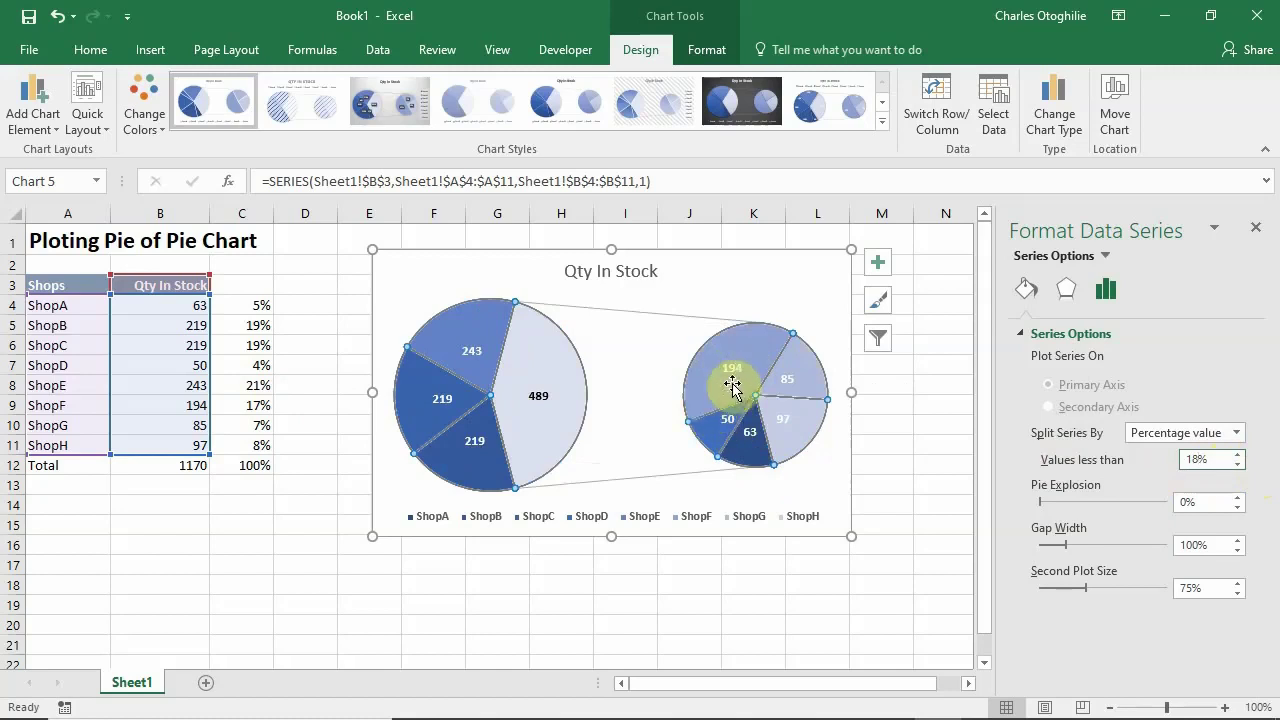
pyautogui.moveTo(729, 381)
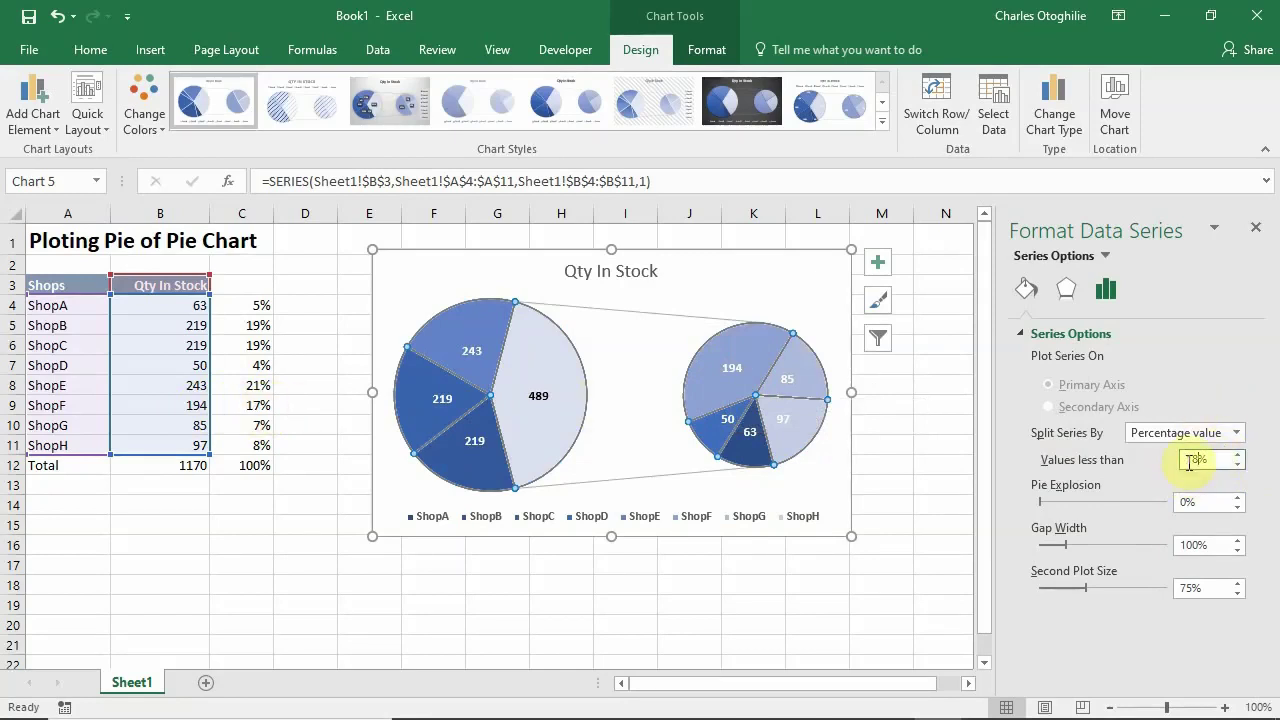
pyautogui.click(1238, 432)
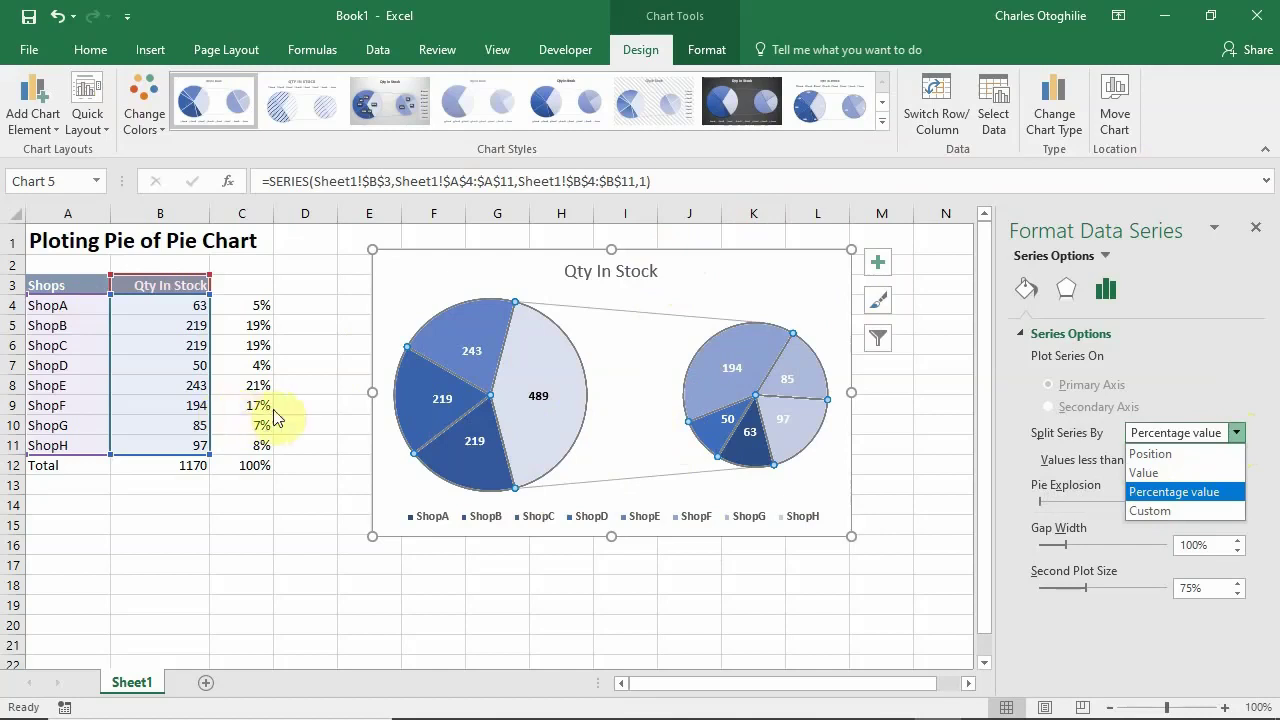
pyautogui.click(855, 457)
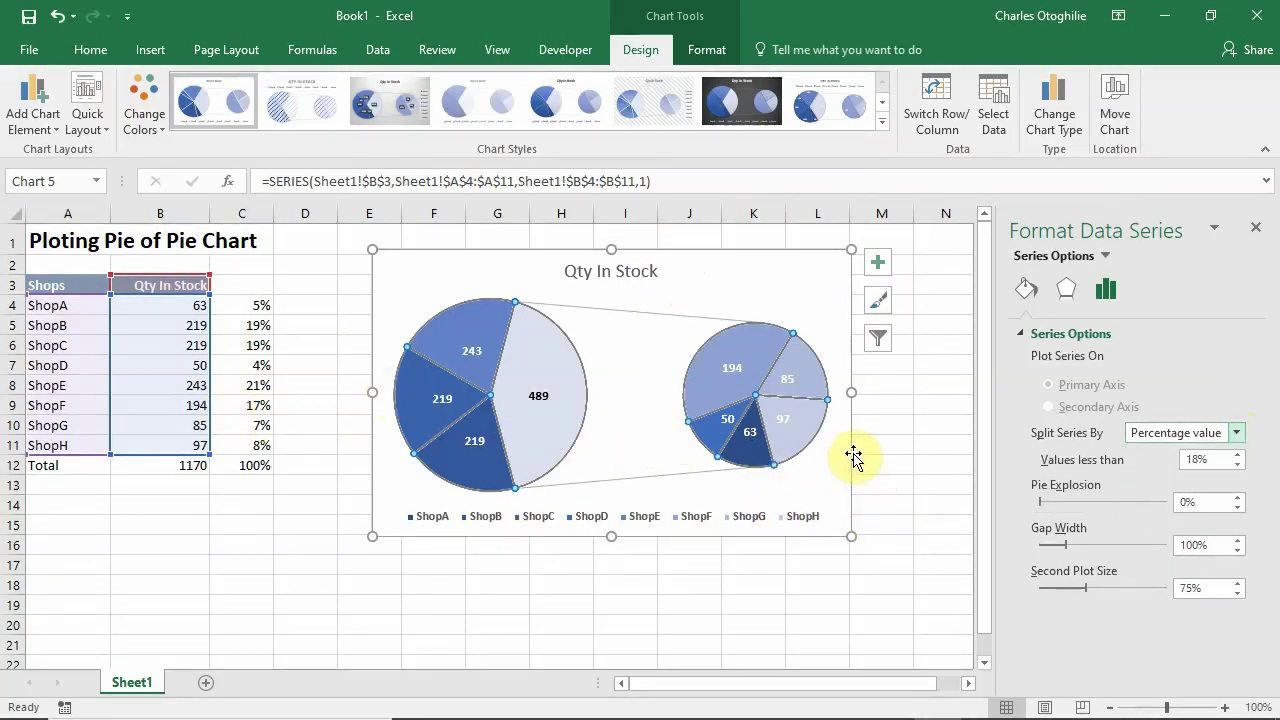
# Move the whole chart closer to the data table, about one column to the left, and deselect it
pyautogui.click(853, 457)
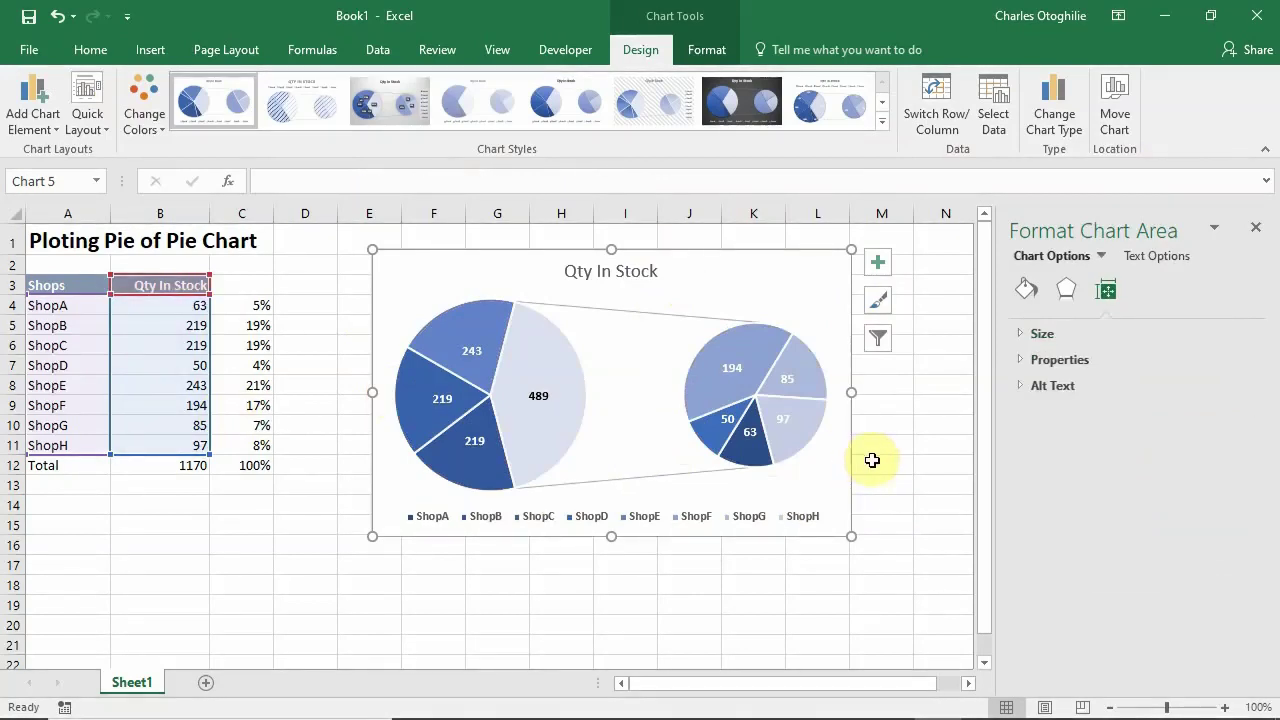
pyautogui.moveTo(491, 247); pyautogui.dragTo(430, 249)
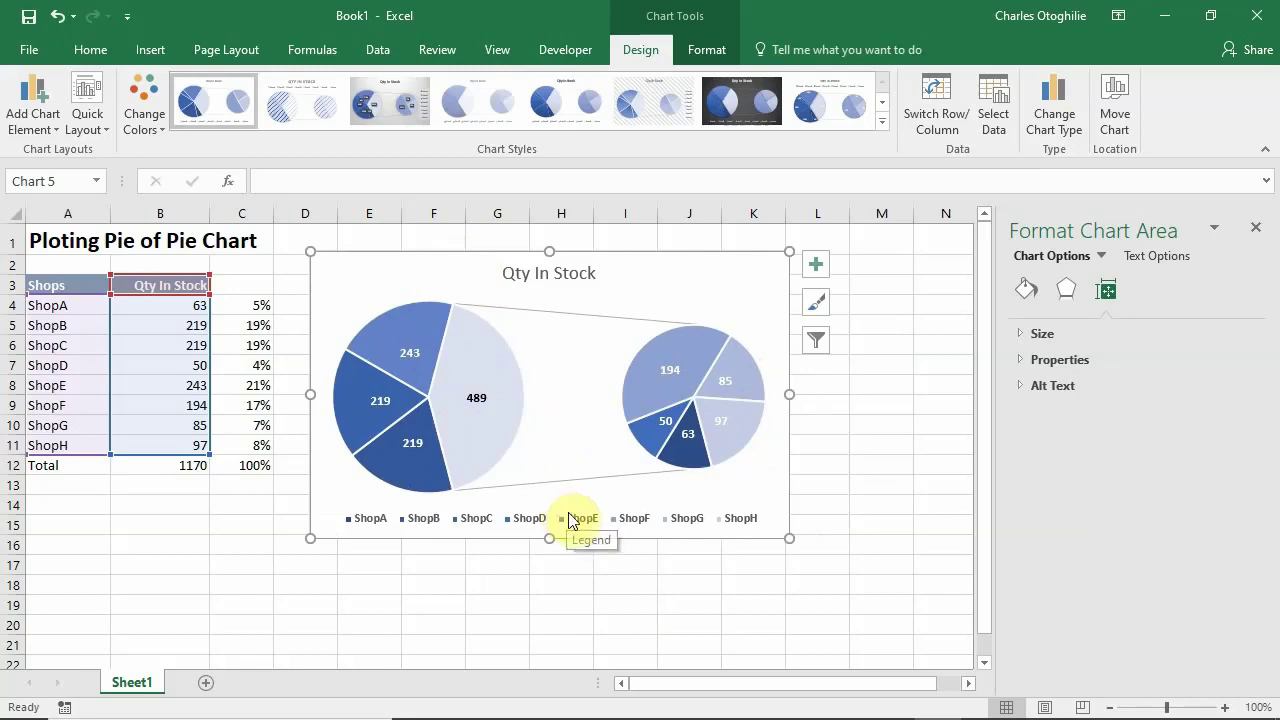
pyautogui.click(186, 524)
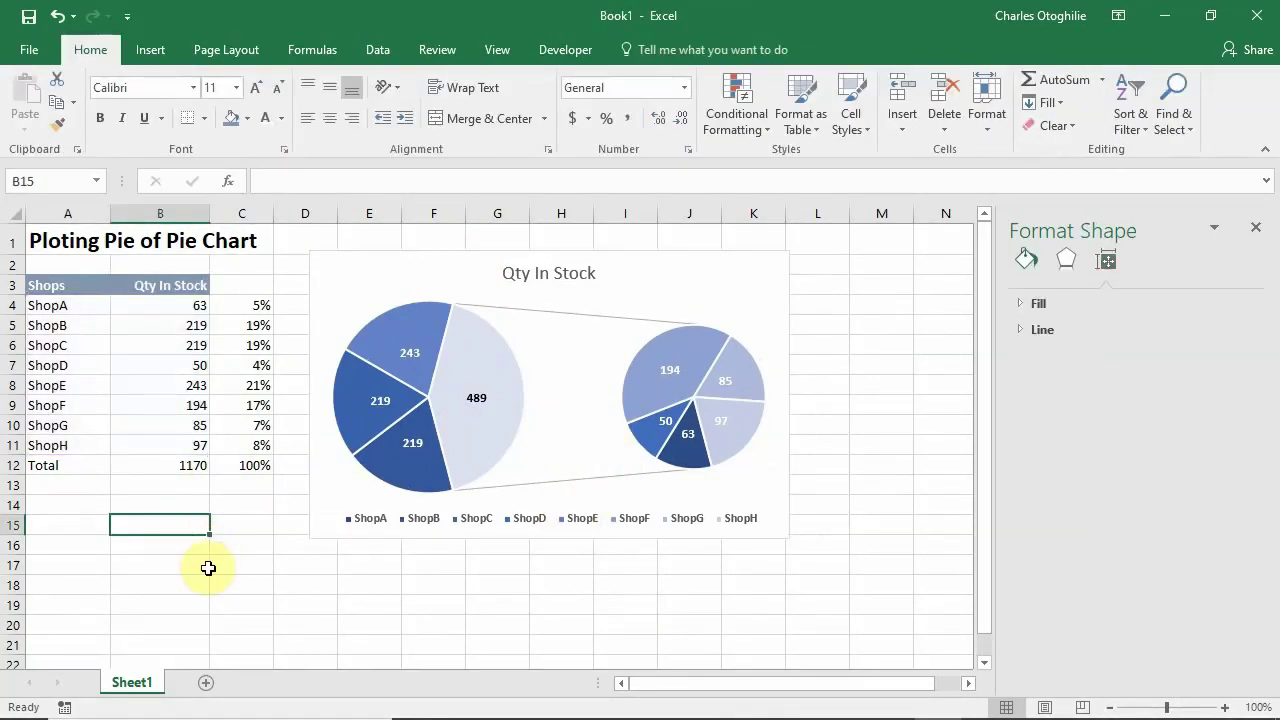
# Draw a circle about 0.49" across over the centre of the main pie and remove its outline
pyautogui.click(149, 50)
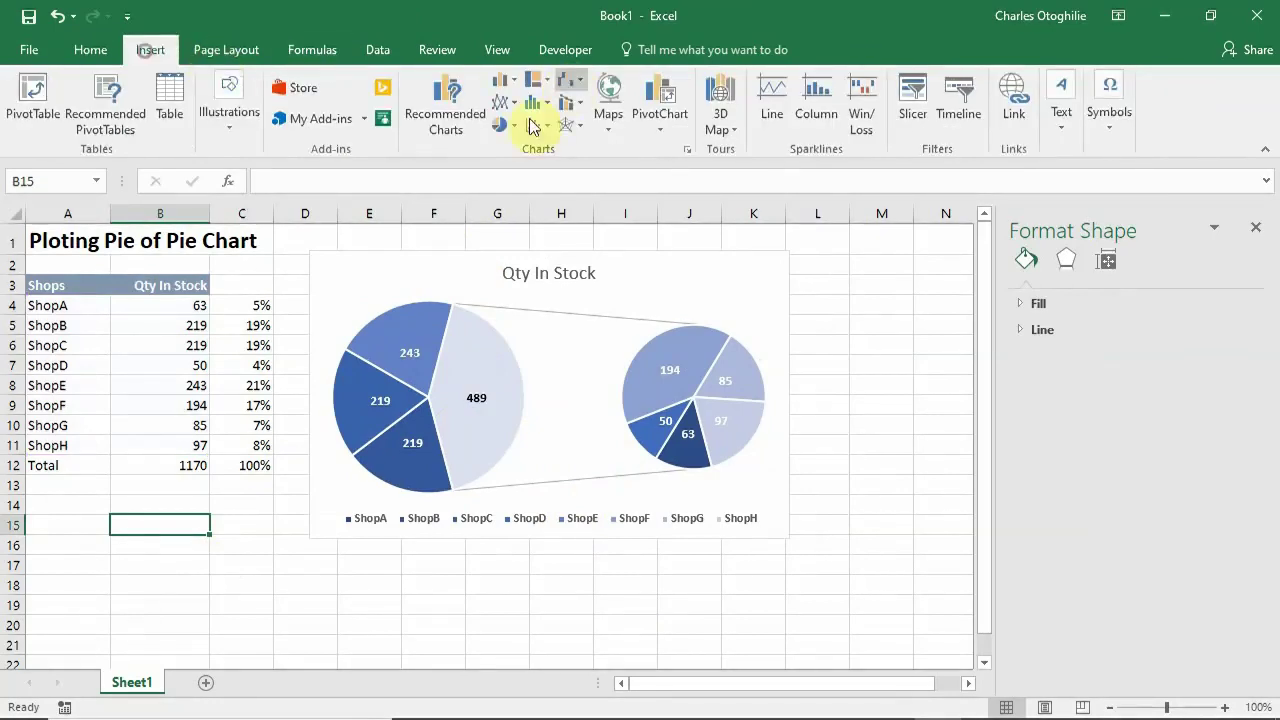
pyautogui.click(228, 137)
pyautogui.click(313, 185)
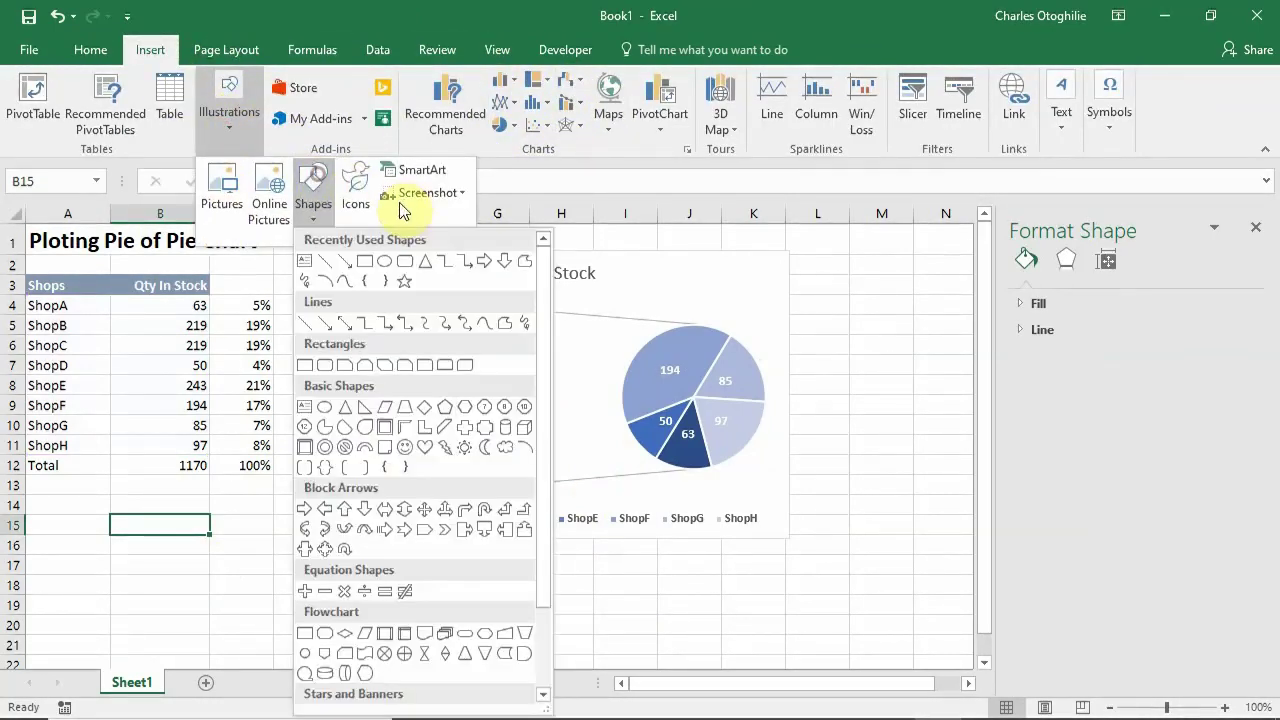
pyautogui.click(386, 262)
pyautogui.moveTo(411, 595)
pyautogui.mouseDown()
pyautogui.moveTo(477, 637)
pyautogui.moveTo(437, 634)
pyautogui.moveTo(417, 412)
pyautogui.moveTo(428, 410)
pyautogui.mouseUp()
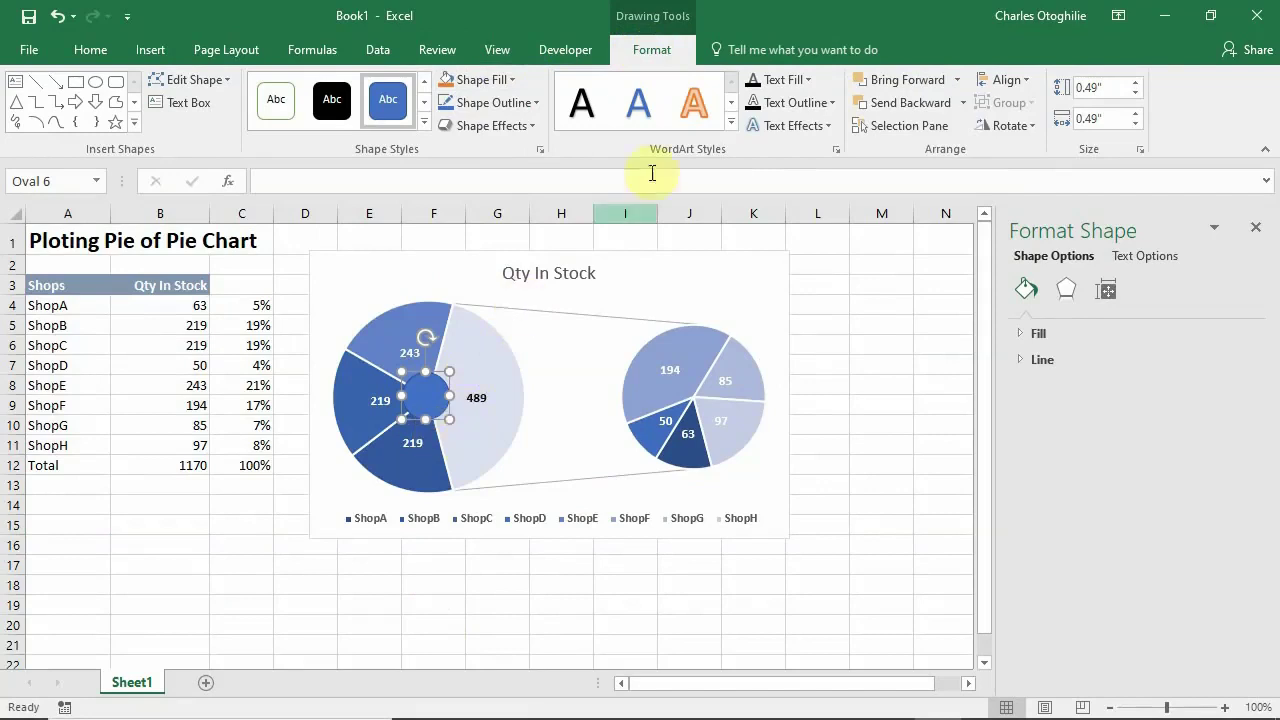
pyautogui.click(536, 102)
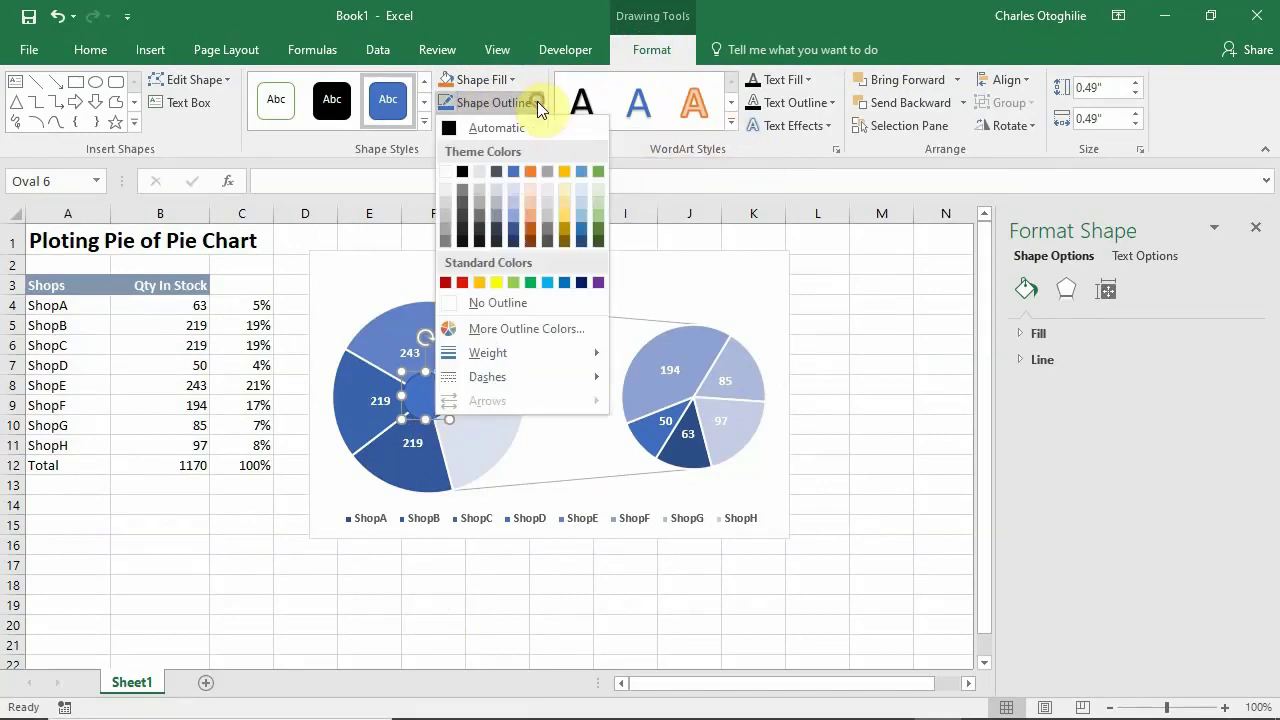
pyautogui.click(500, 301)
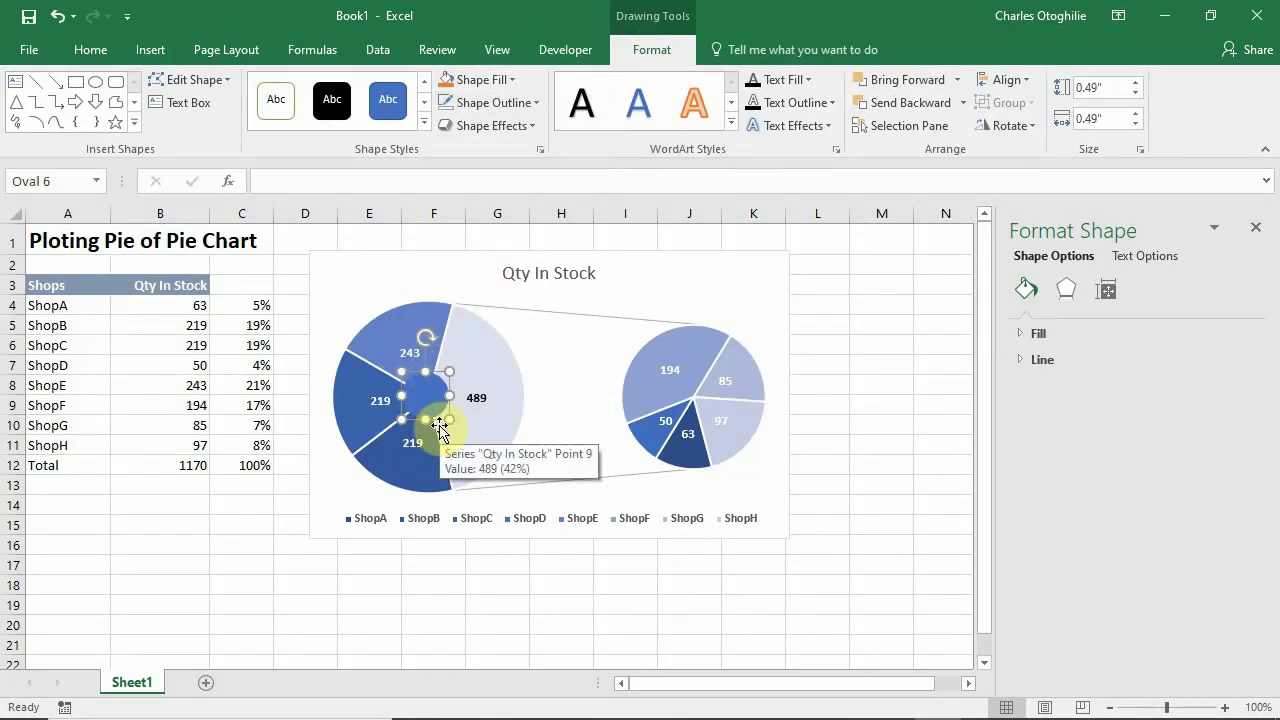
# Fill the circle over the main pie with white and link its text to the total in cell B12
pyautogui.click(102, 50)
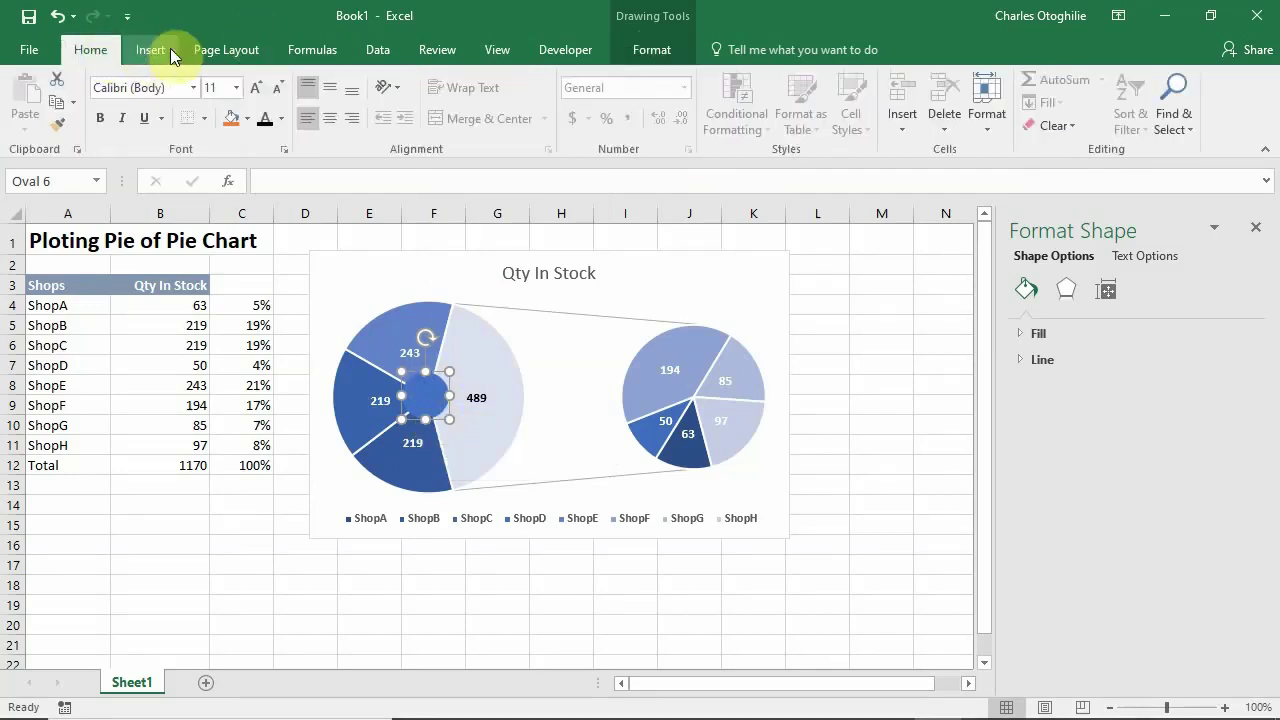
pyautogui.click(248, 118)
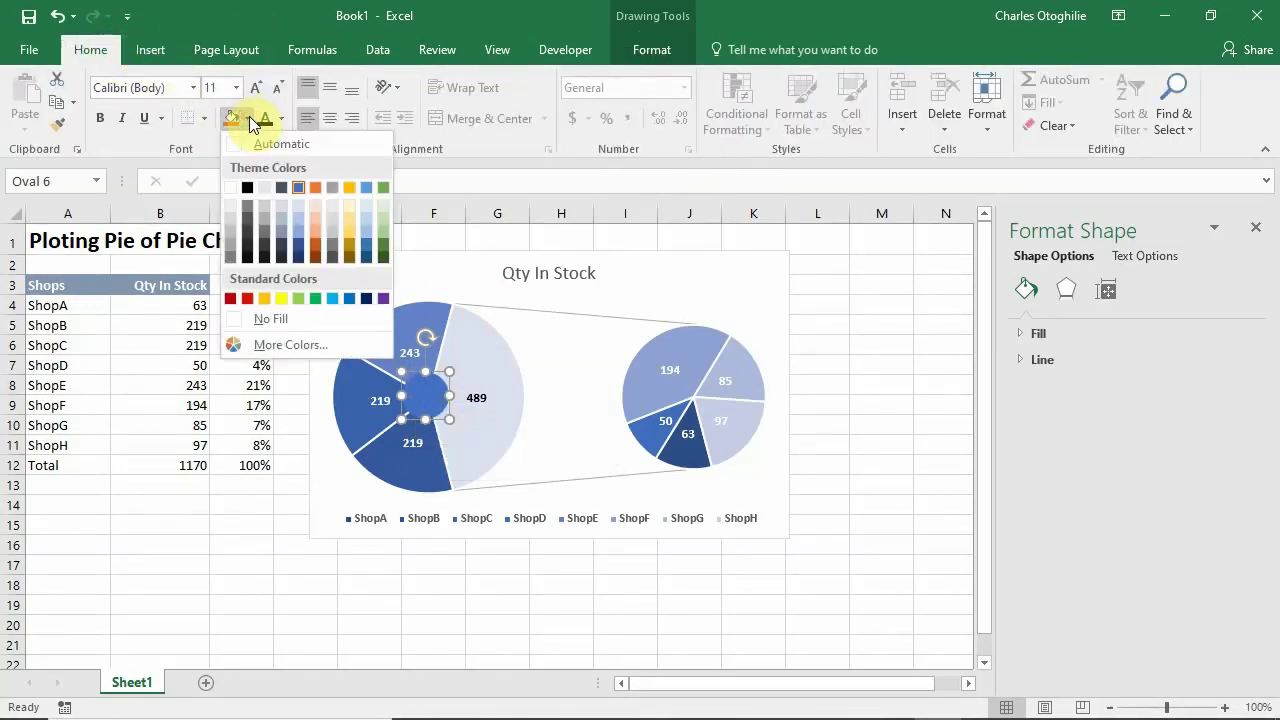
pyautogui.click(233, 188)
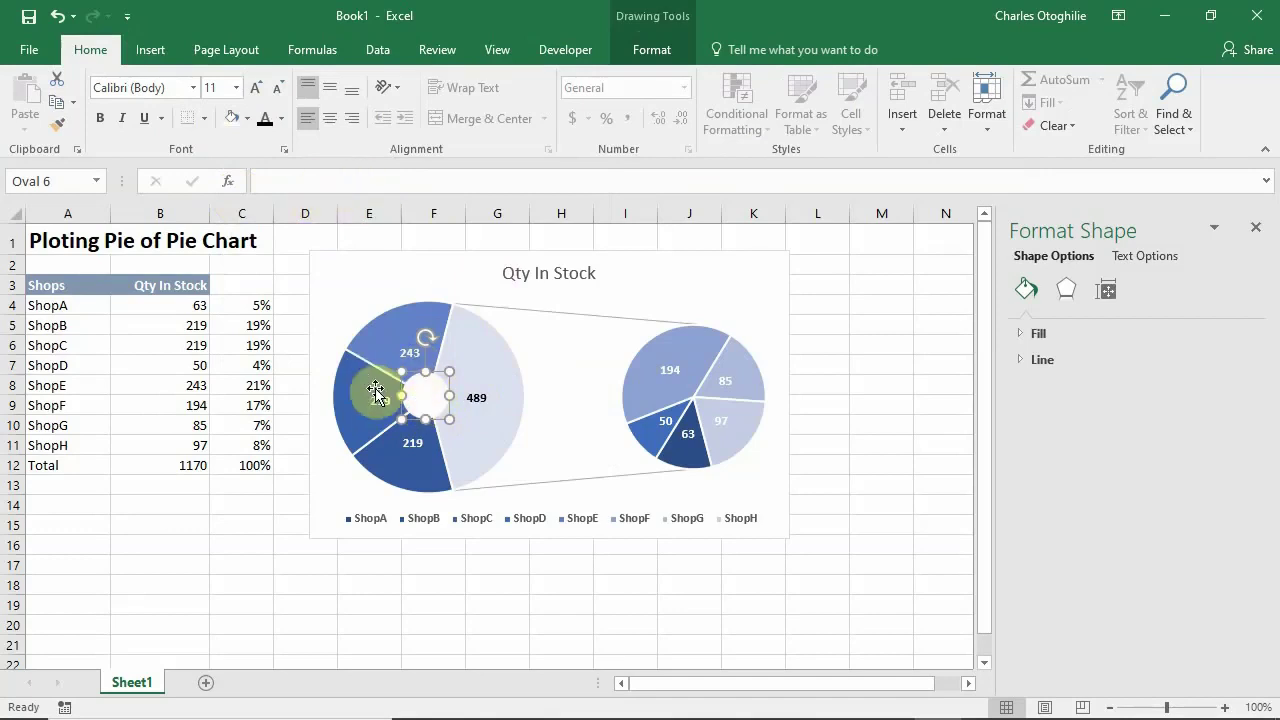
pyautogui.click(300, 182)
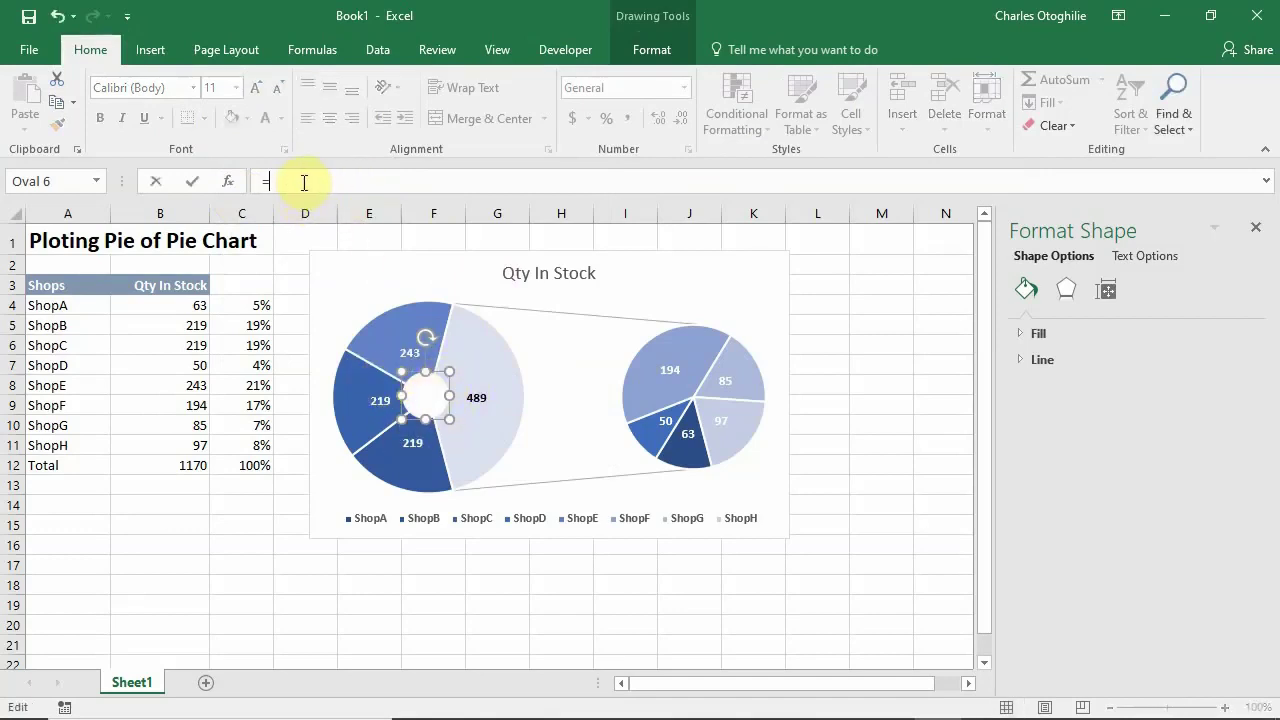
pyautogui.click(194, 466)
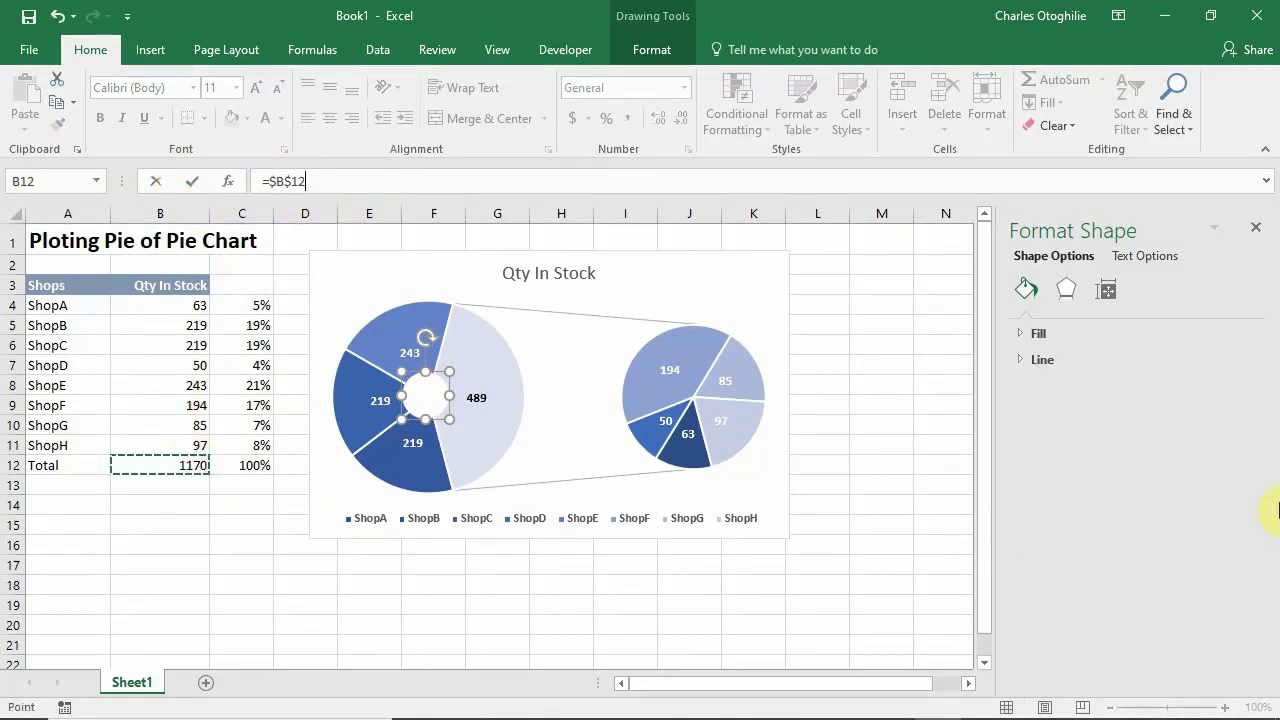
pyautogui.press('Return')
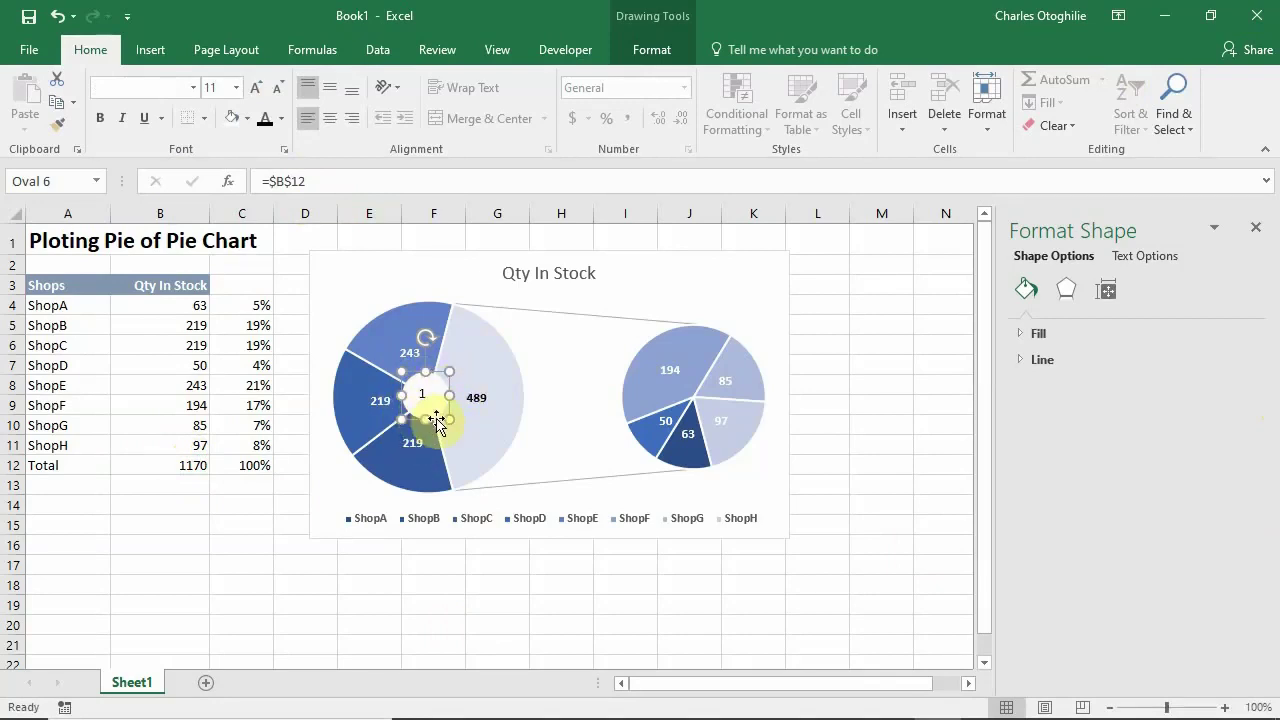
# Reduce the circle's text to 10.5 pt and set its left, right and bottom text margins to 0" and its top margin to 0.1"
pyautogui.click(279, 92)
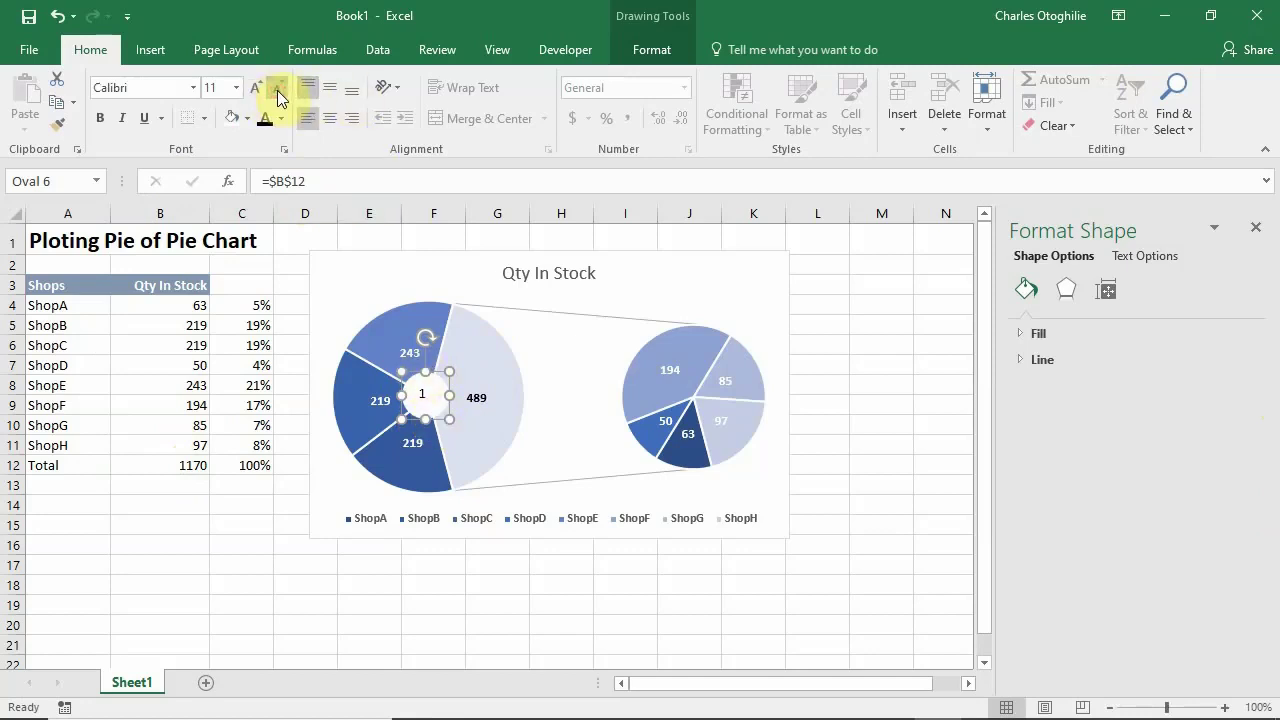
pyautogui.click(277, 90)
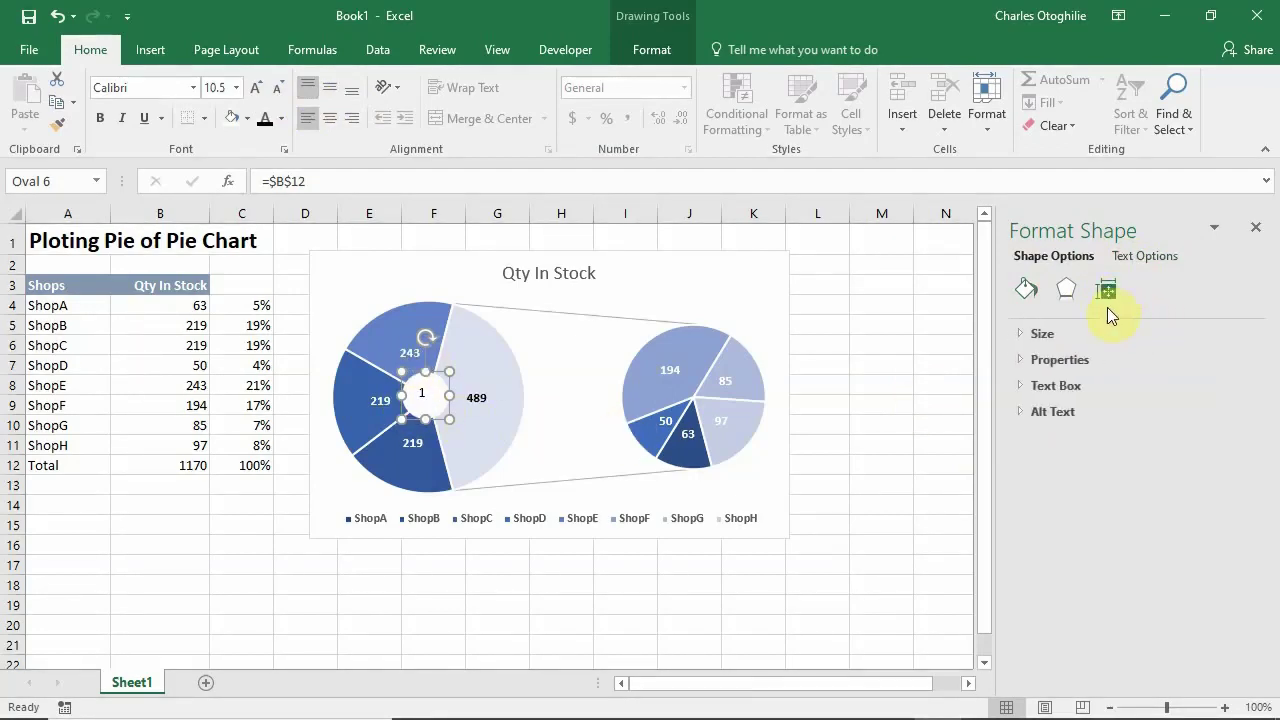
pyautogui.click(1058, 388)
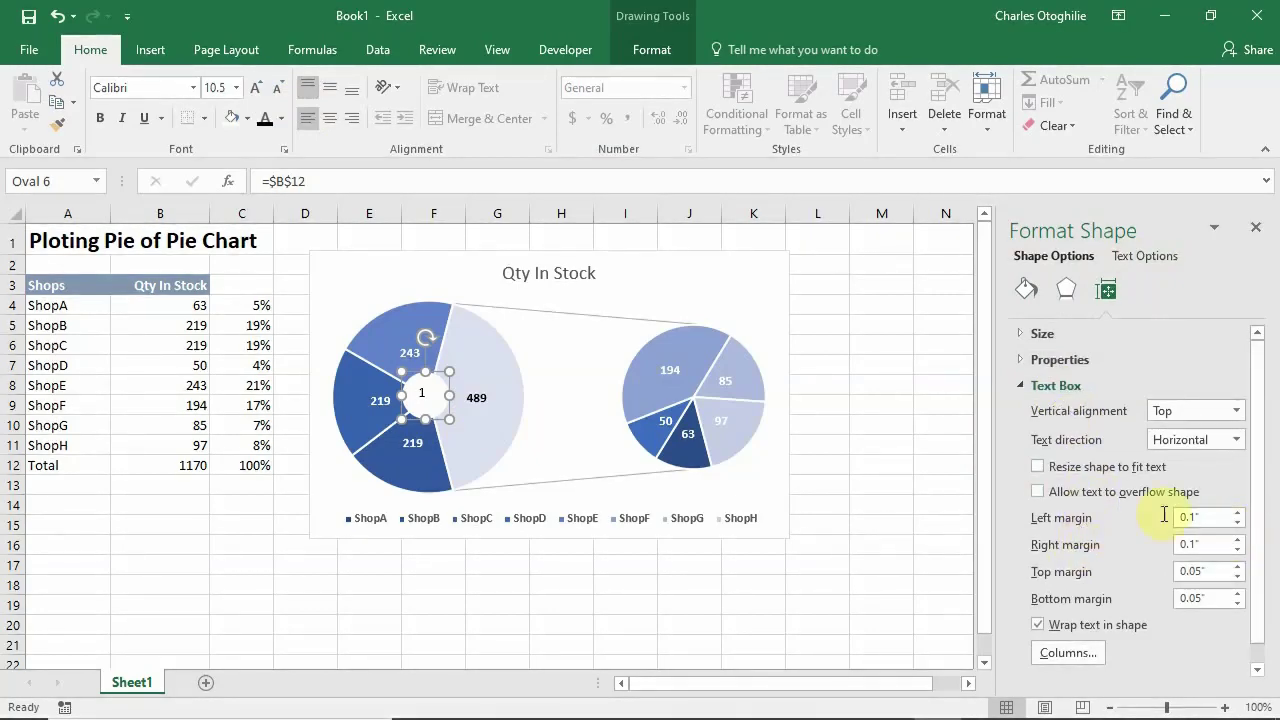
pyautogui.click(1238, 523)
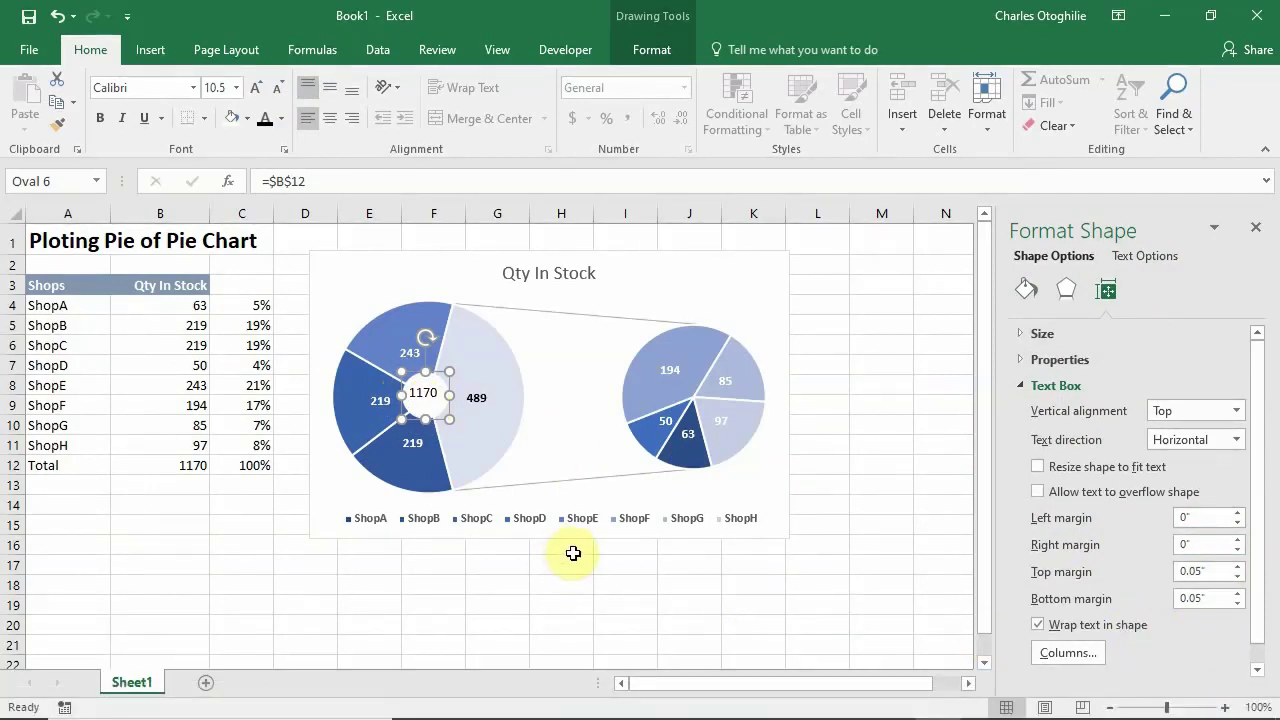
pyautogui.click(1240, 577)
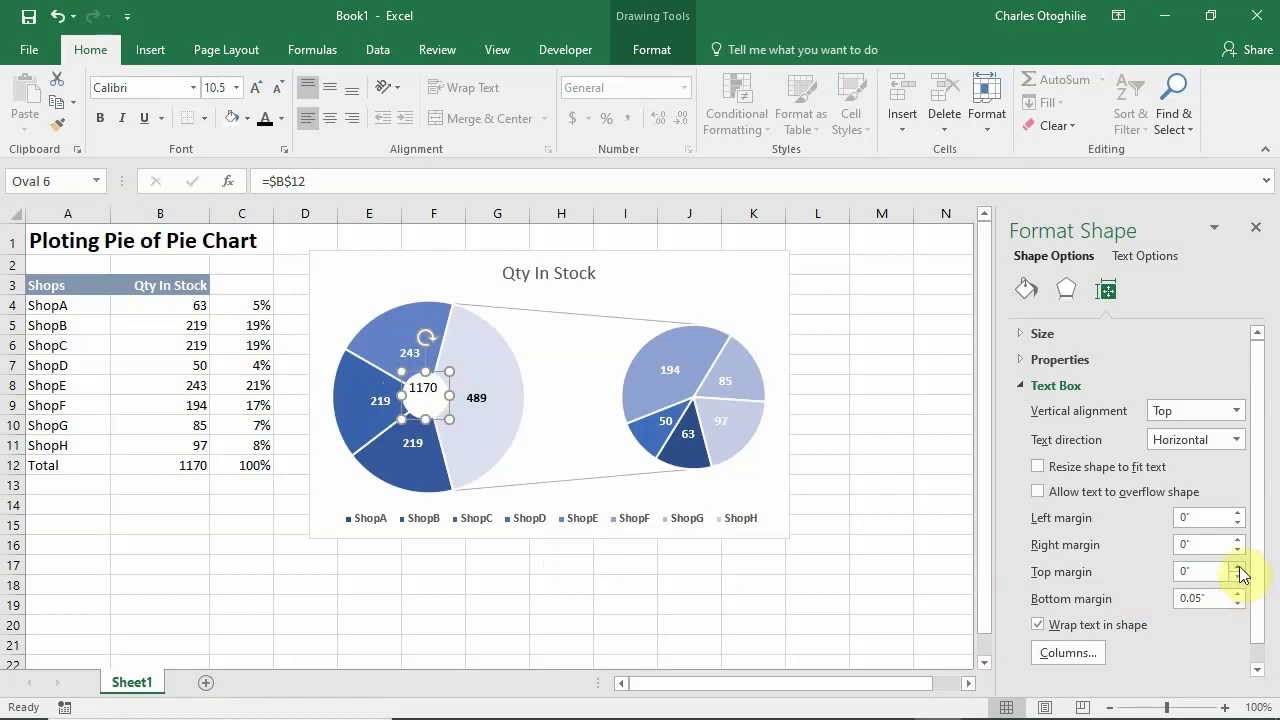
pyautogui.click(1238, 567)
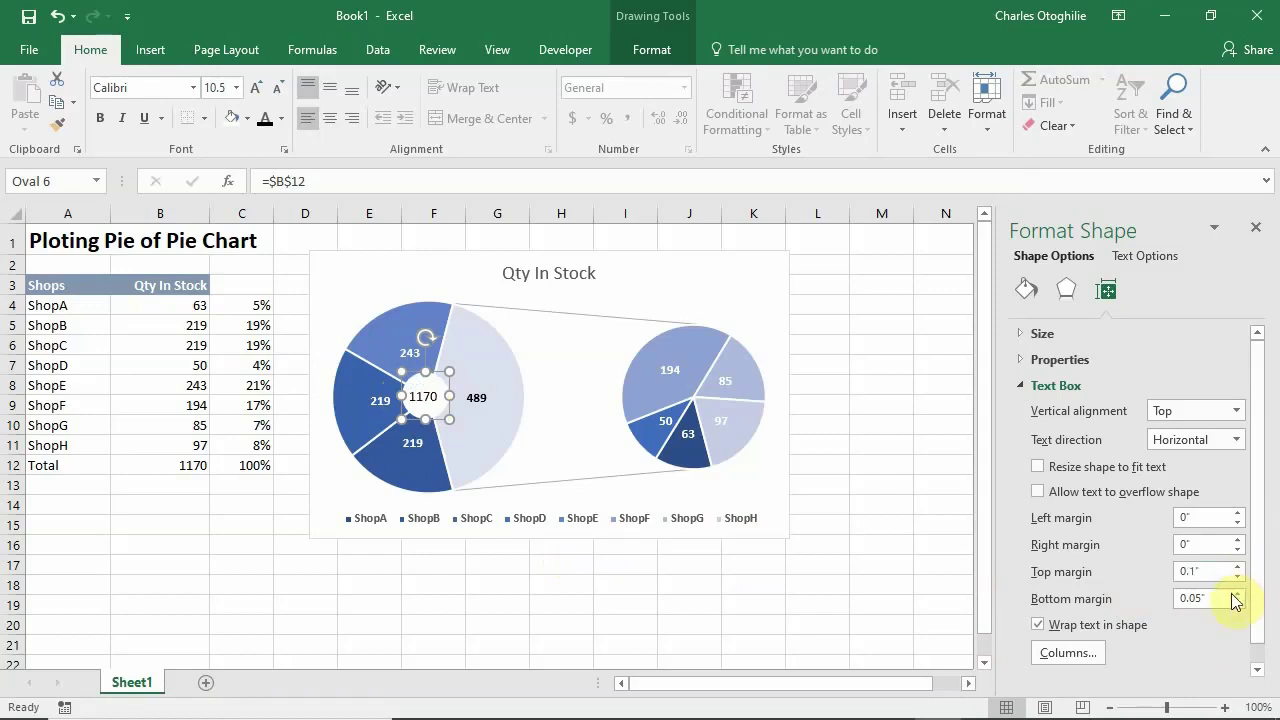
pyautogui.click(1239, 604)
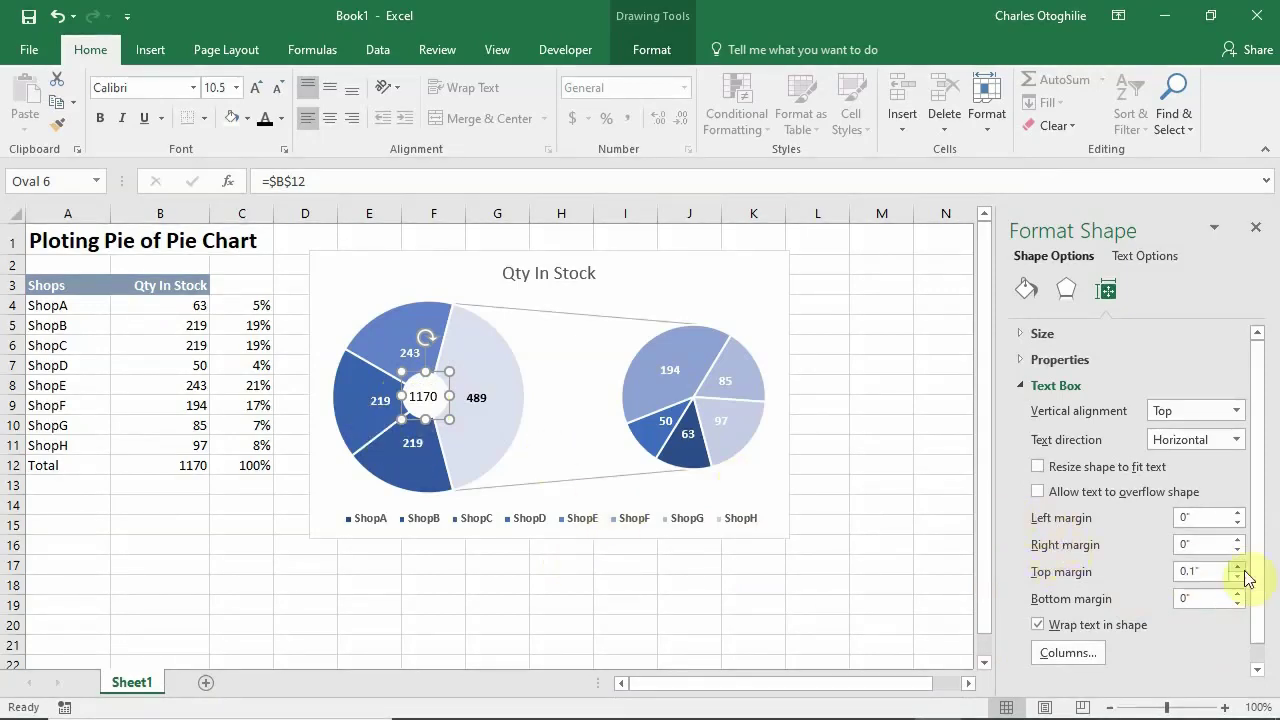
# Set the circle's left and right text margins to 0.05"
pyautogui.click(1238, 513)
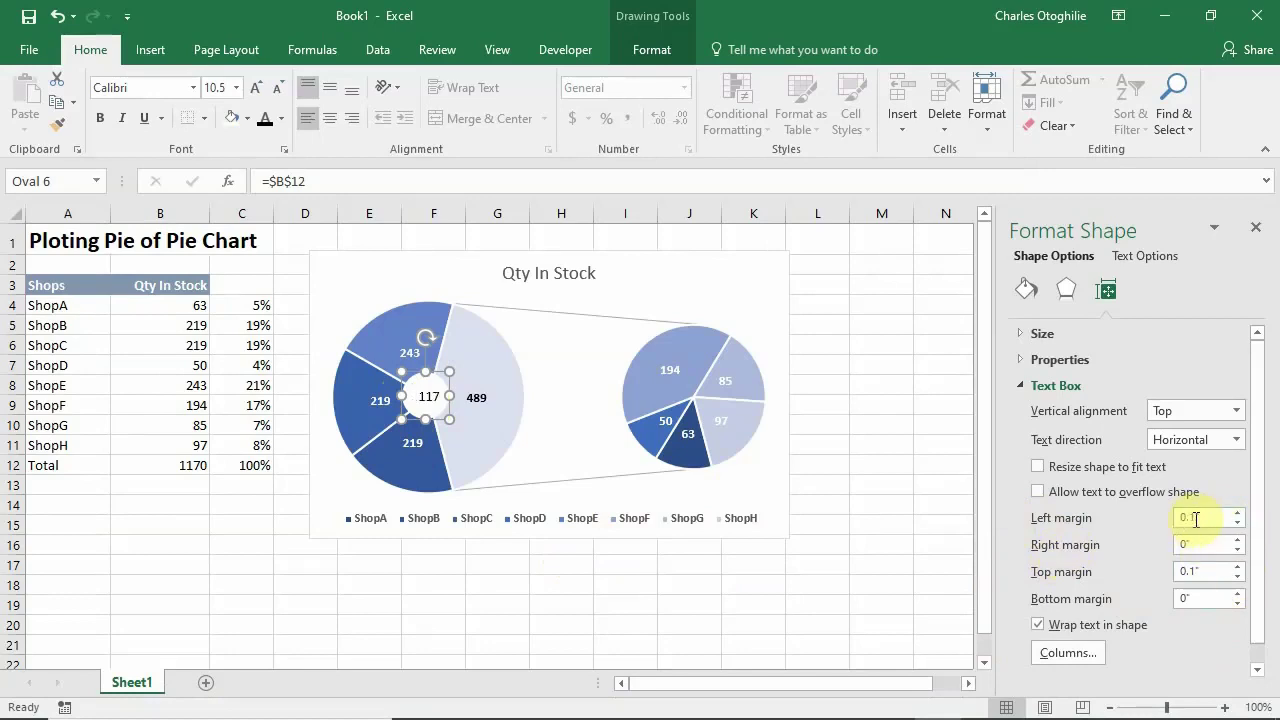
pyautogui.click(1194, 519)
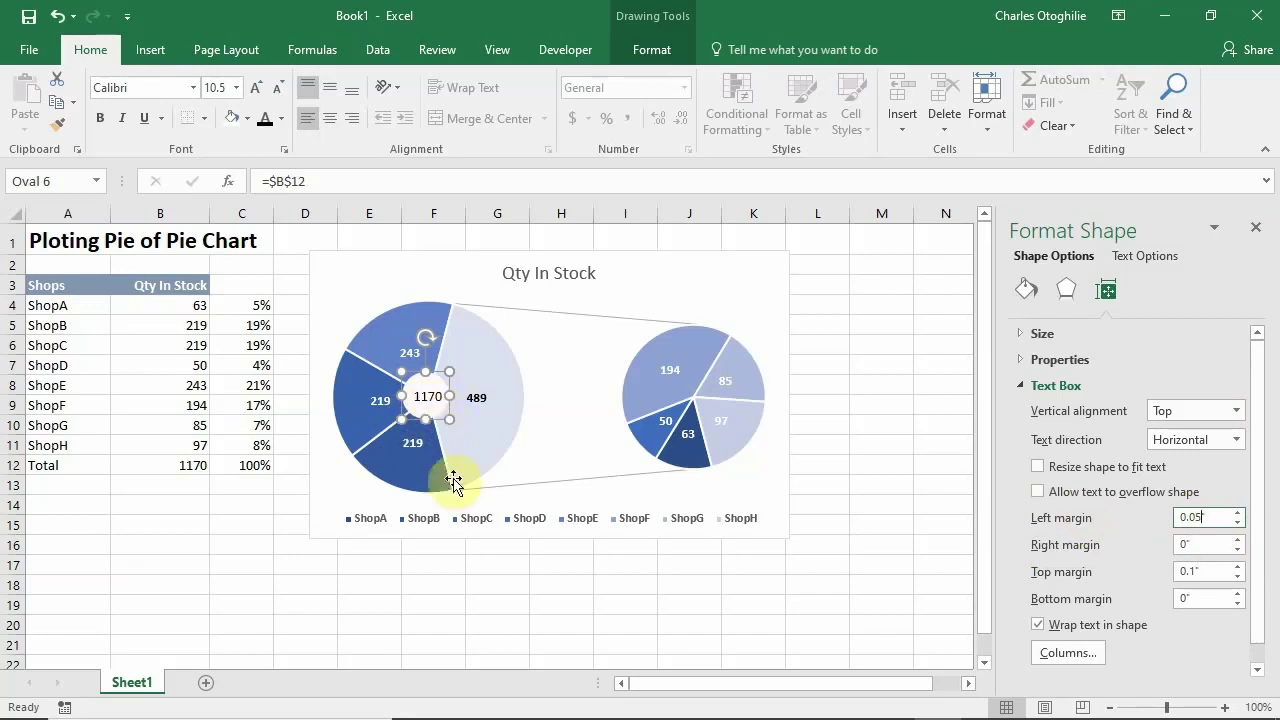
pyautogui.click(457, 606)
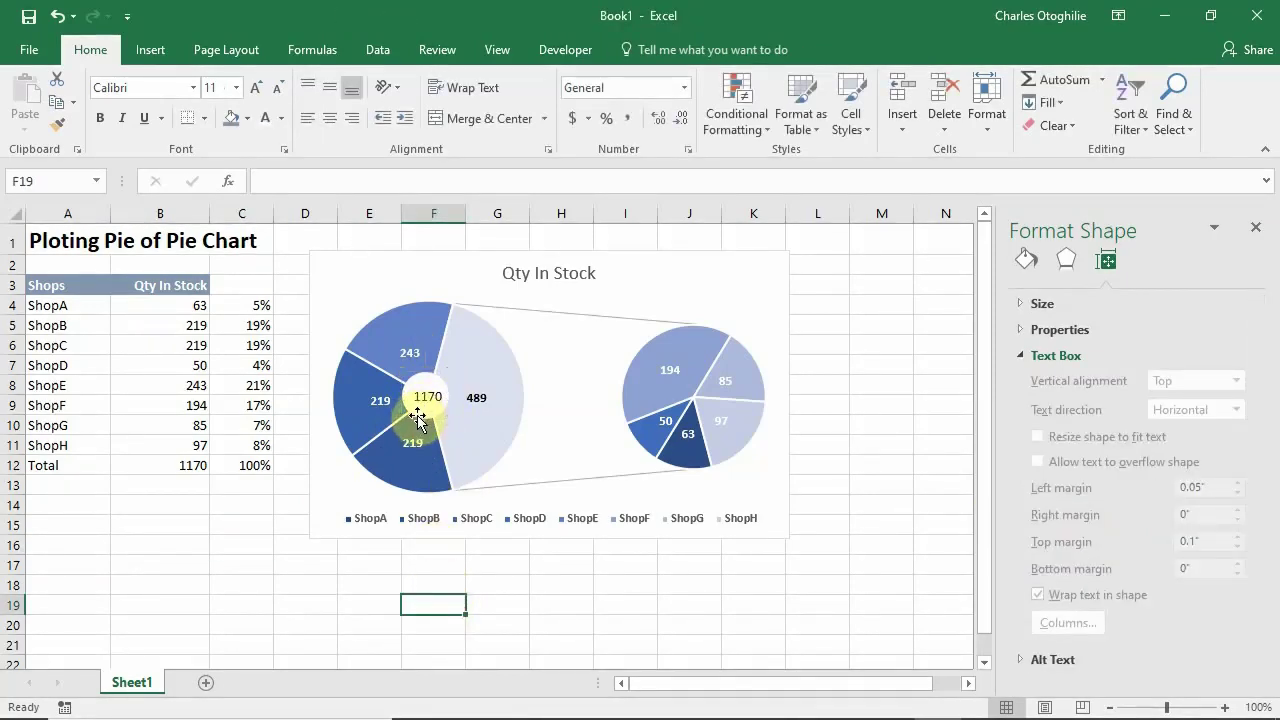
pyautogui.click(420, 408)
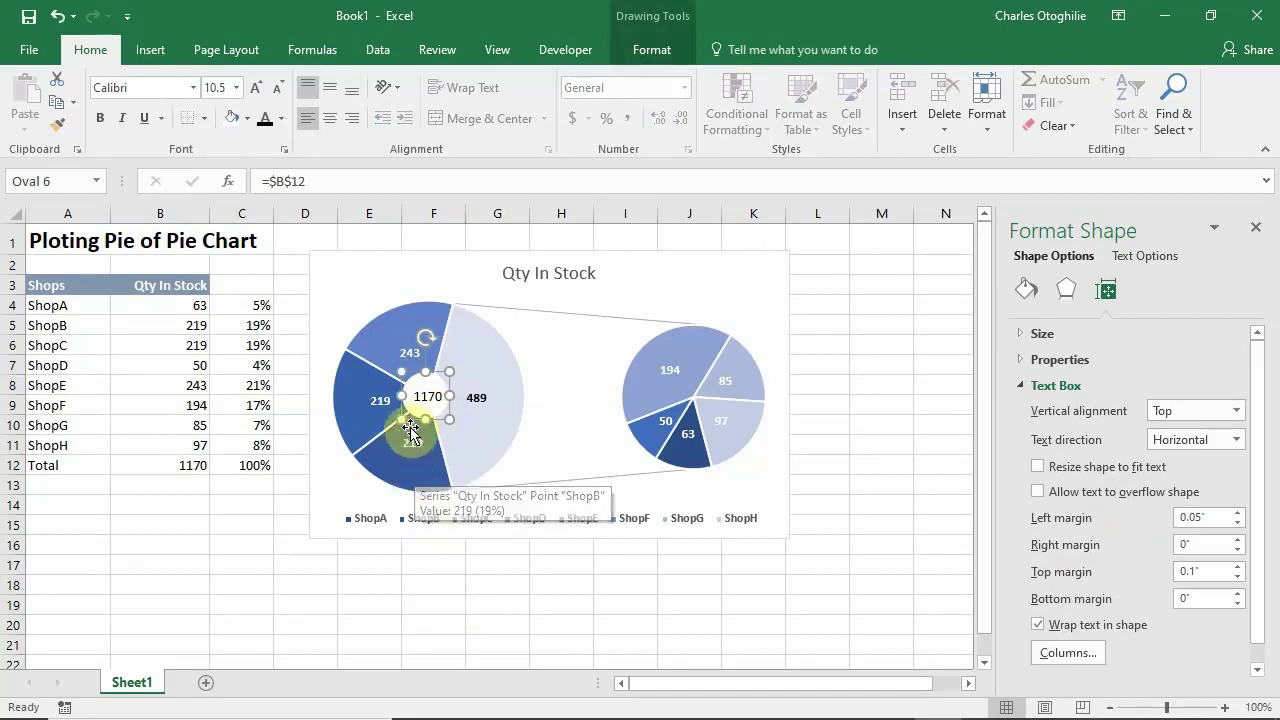
pyautogui.click(1195, 544)
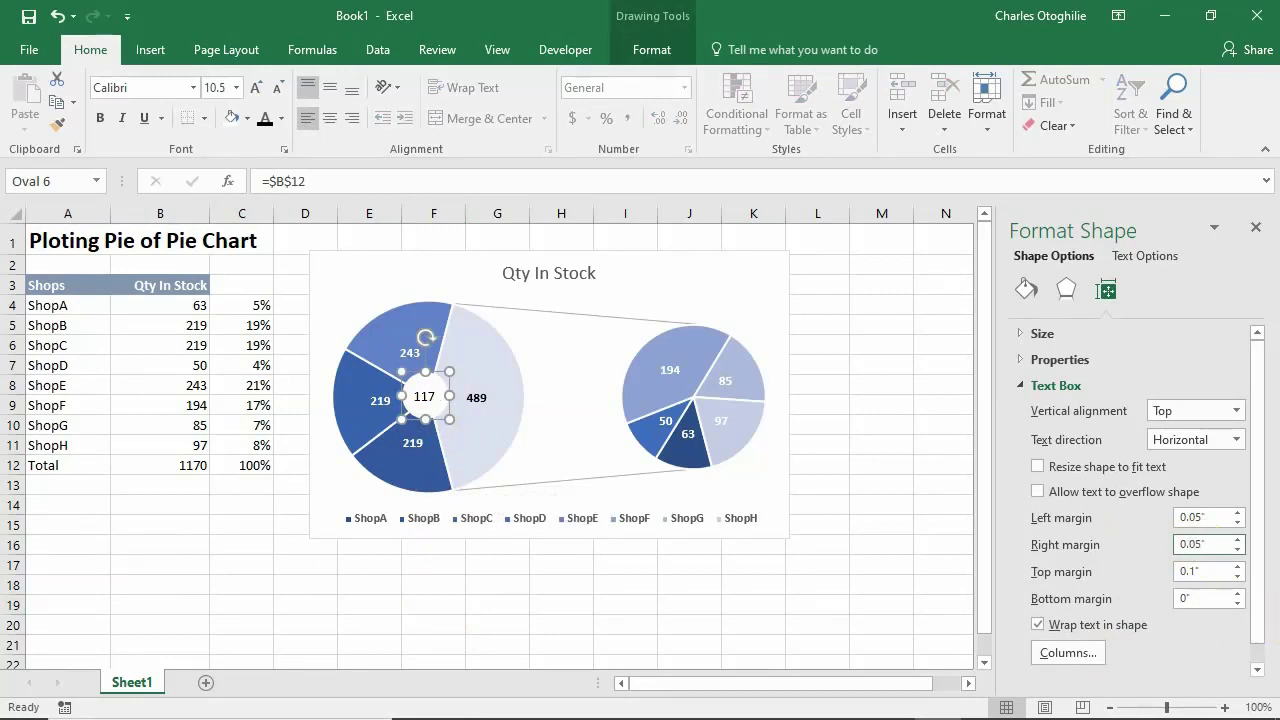
# Enlarge the circle slightly so its number fits at the main pie's centre, and make the text bold
pyautogui.click(449, 395)
pyautogui.moveTo(449, 395); pyautogui.dragTo(430, 420)
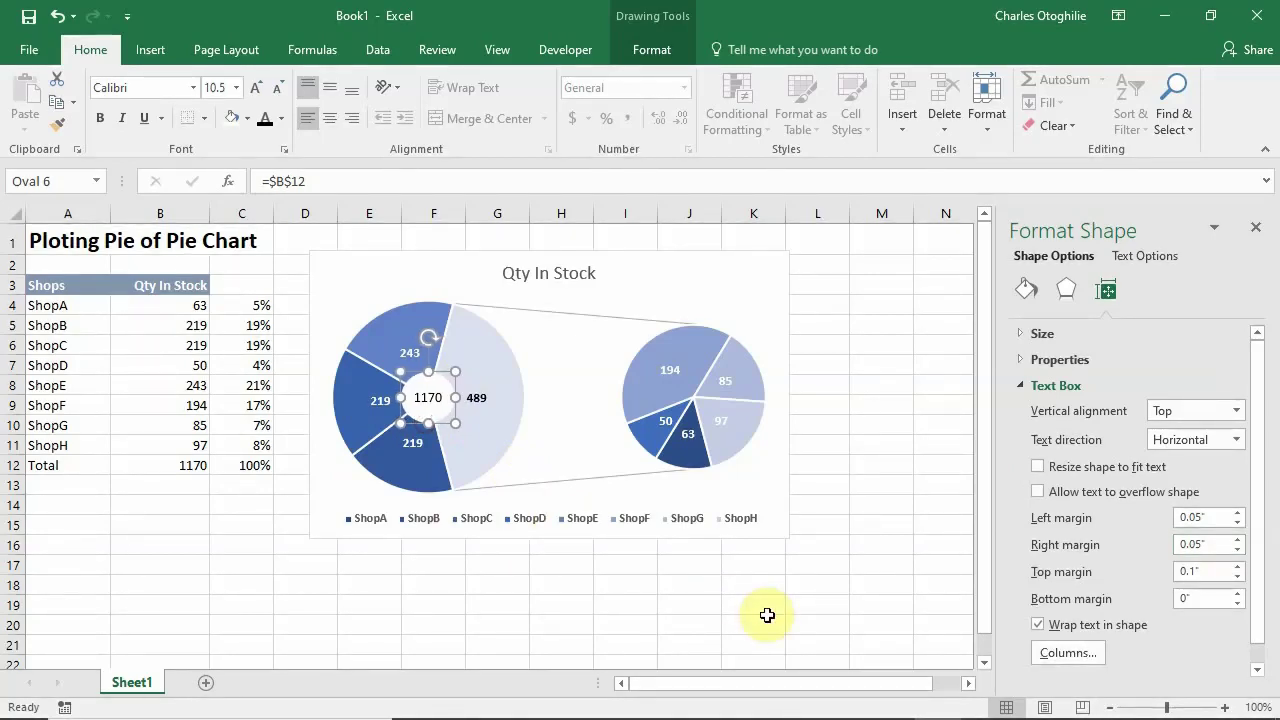
pyautogui.press('Left')
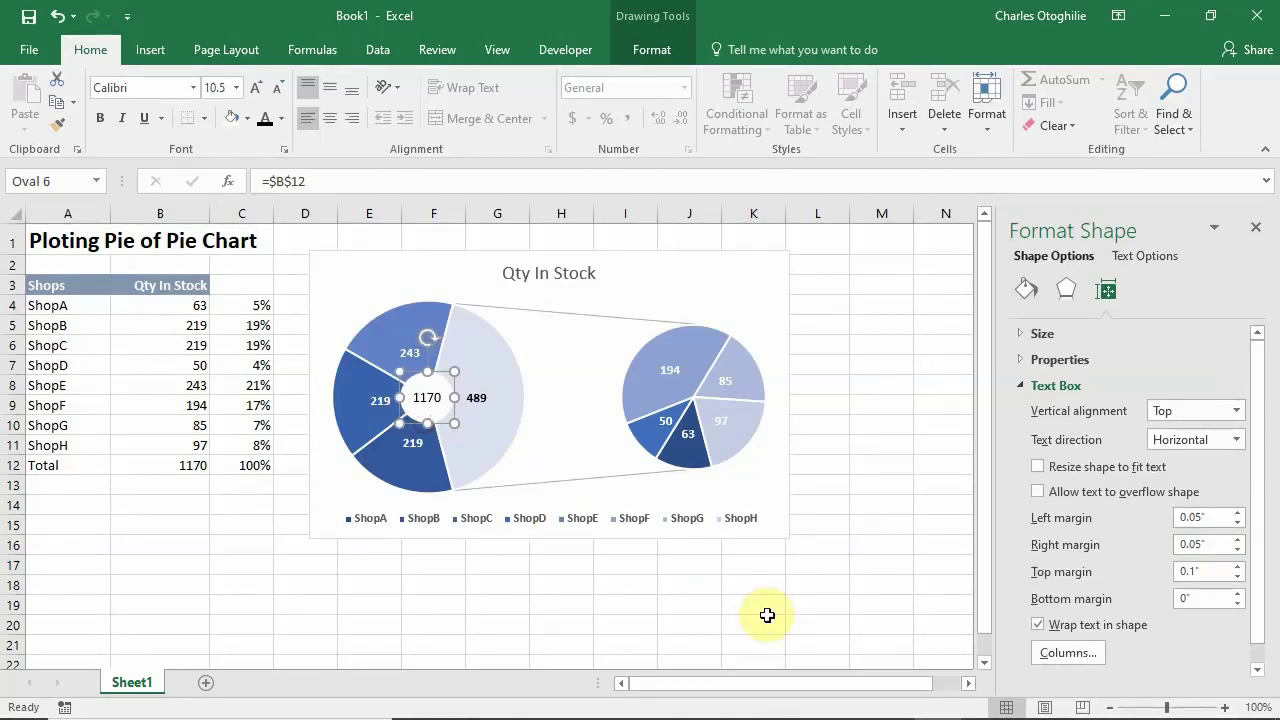
pyautogui.click(100, 118)
pyautogui.click(545, 606)
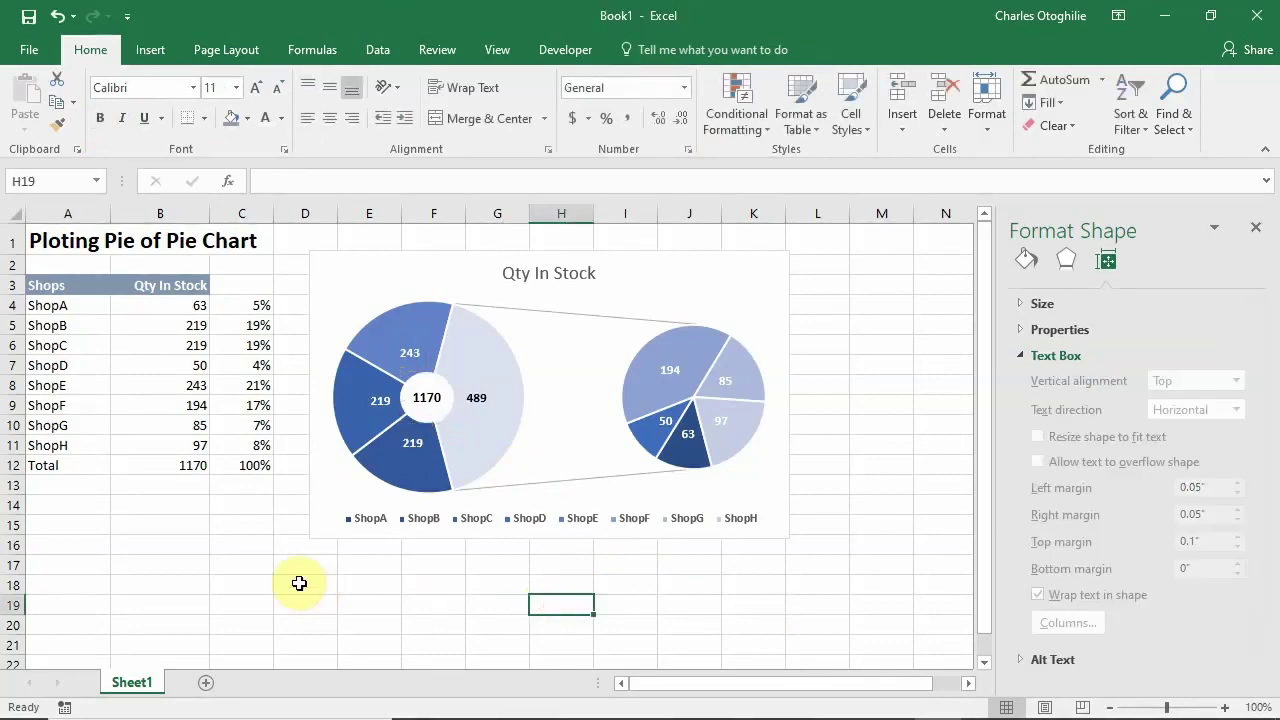
# Place Qty In Stock values less than 15% in the second plot and deselect the chart
pyautogui.click(240, 425)
pyautogui.click(214, 367)
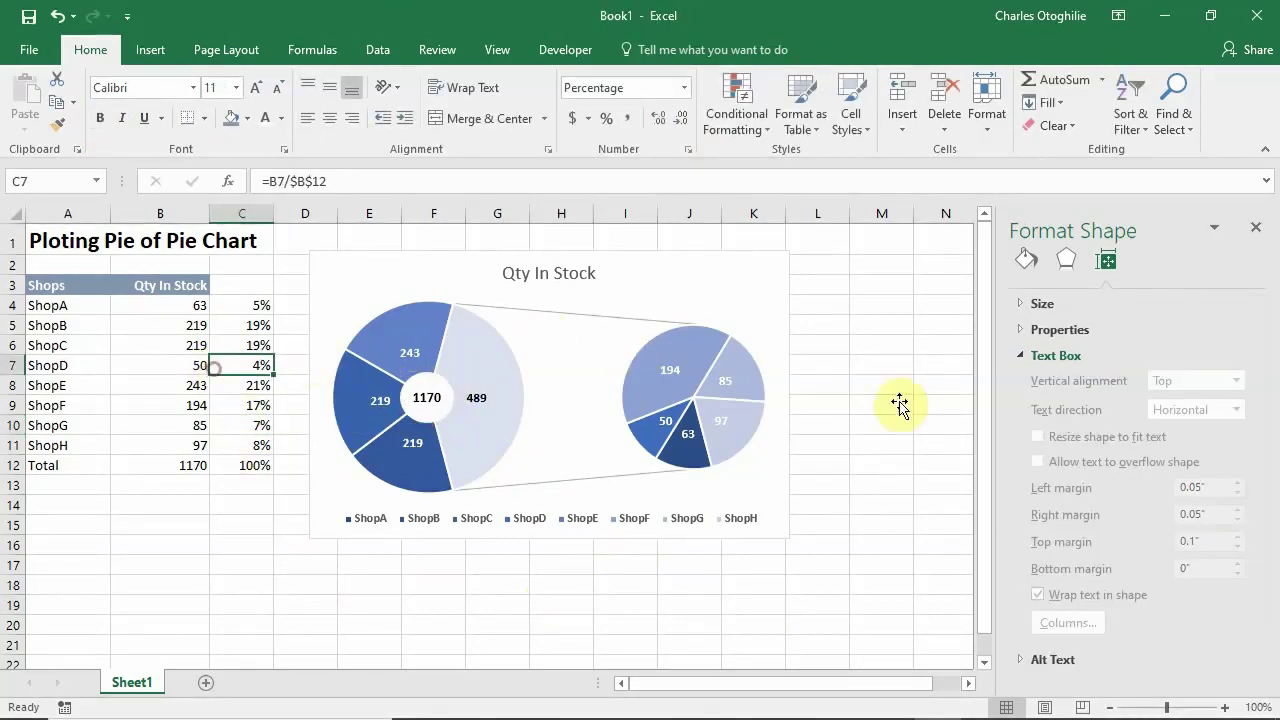
pyautogui.click(659, 358)
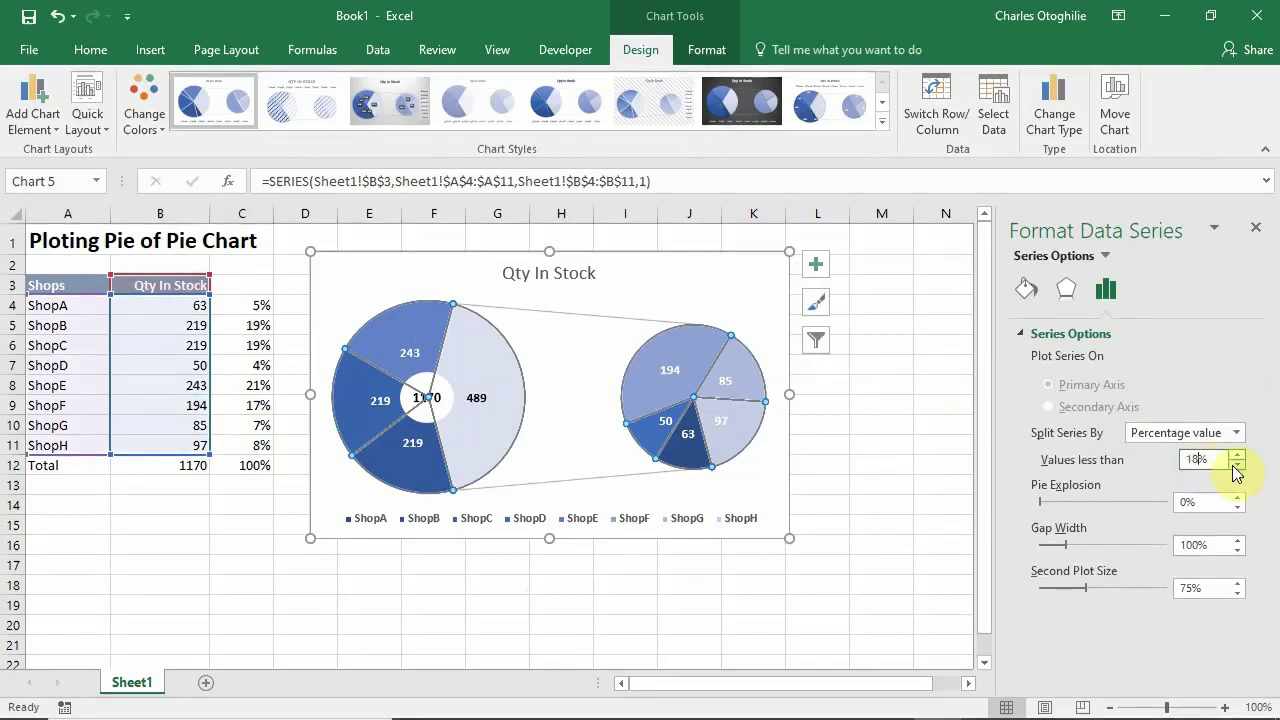
pyautogui.click(1237, 465)
pyautogui.click(1237, 465)
pyautogui.click(1237, 465)
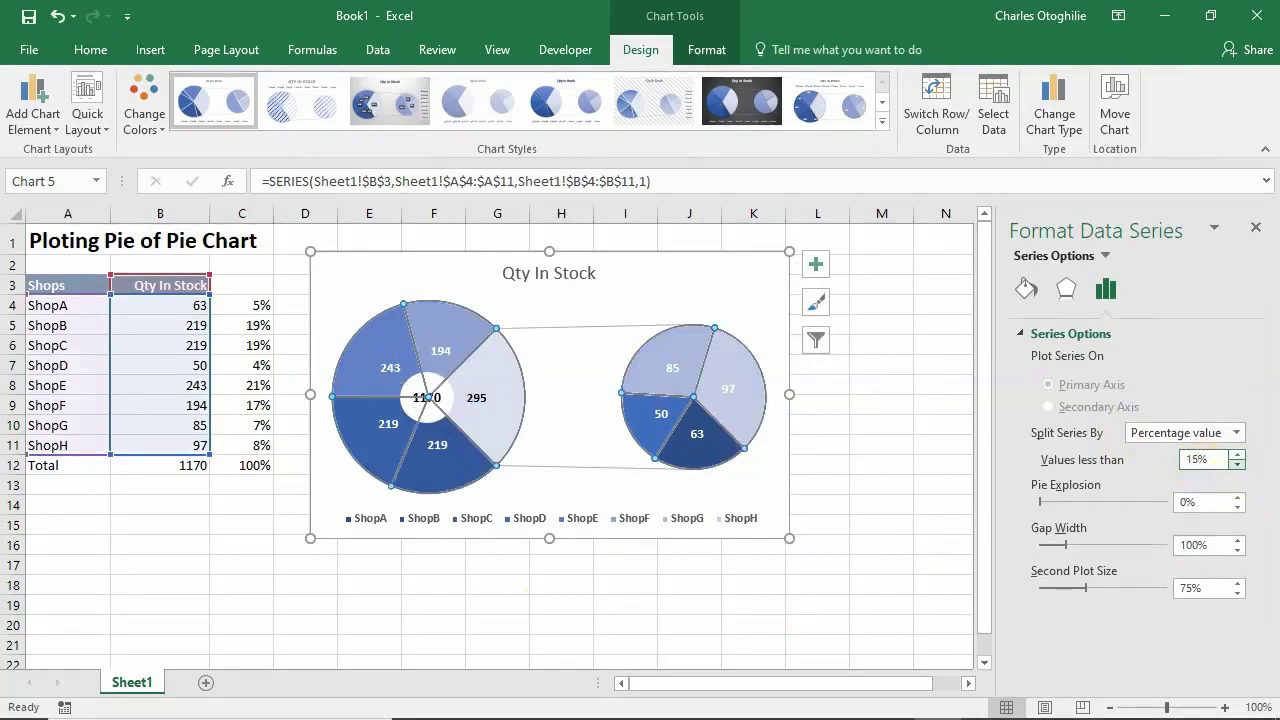
pyautogui.click(895, 545)
pyautogui.click(585, 592)
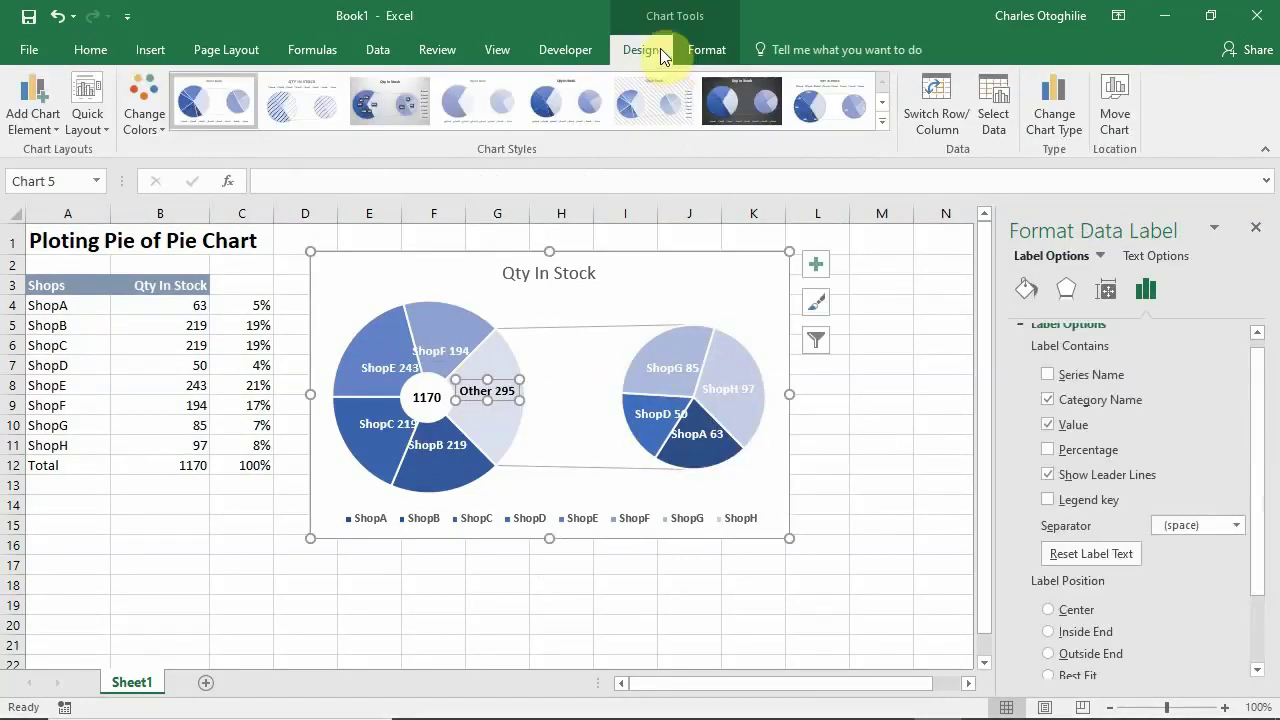
# Apply the quick layout with shop names and percentages, no legend and a larger second pie, and widen the chart into column L
pyautogui.click(108, 137)
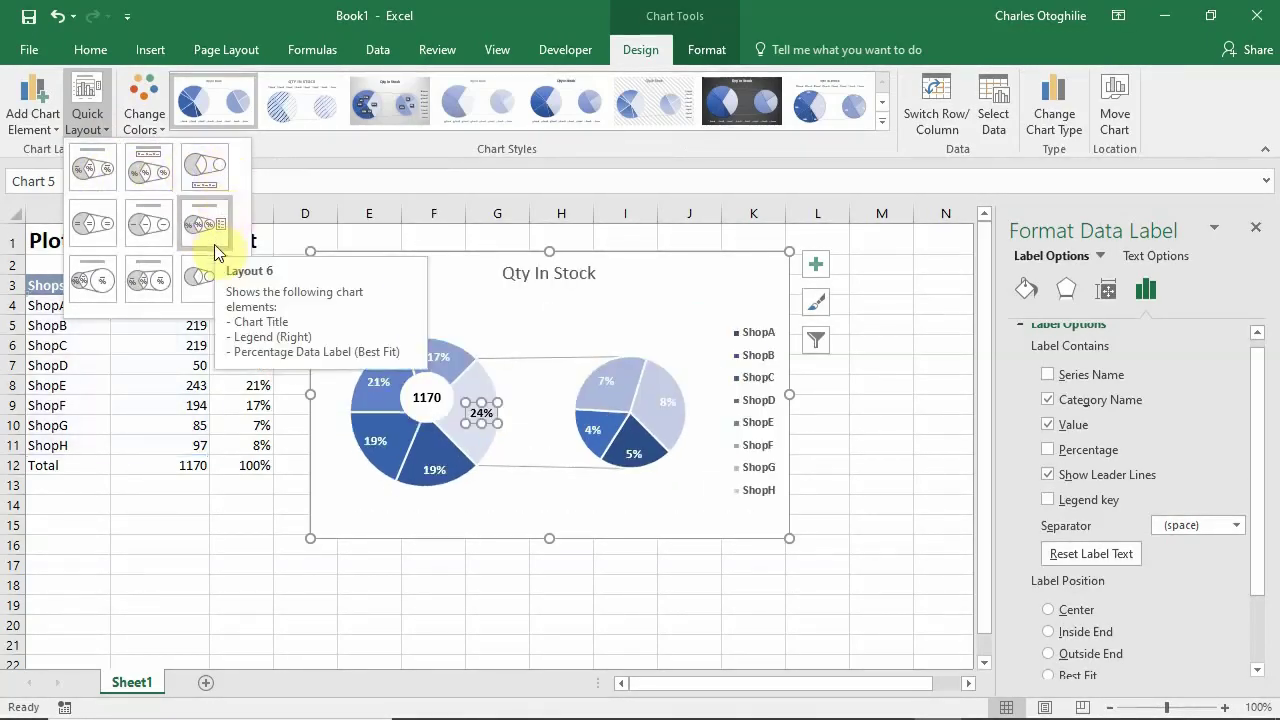
pyautogui.click(97, 277)
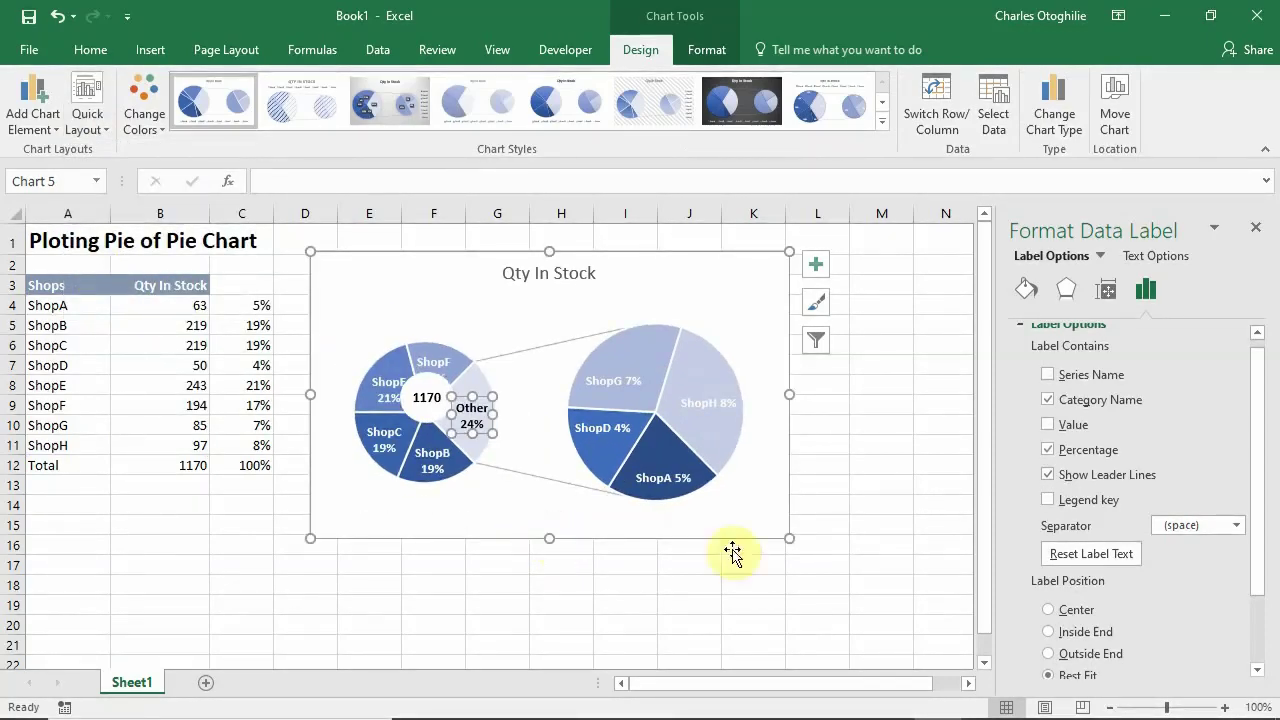
pyautogui.click(876, 545)
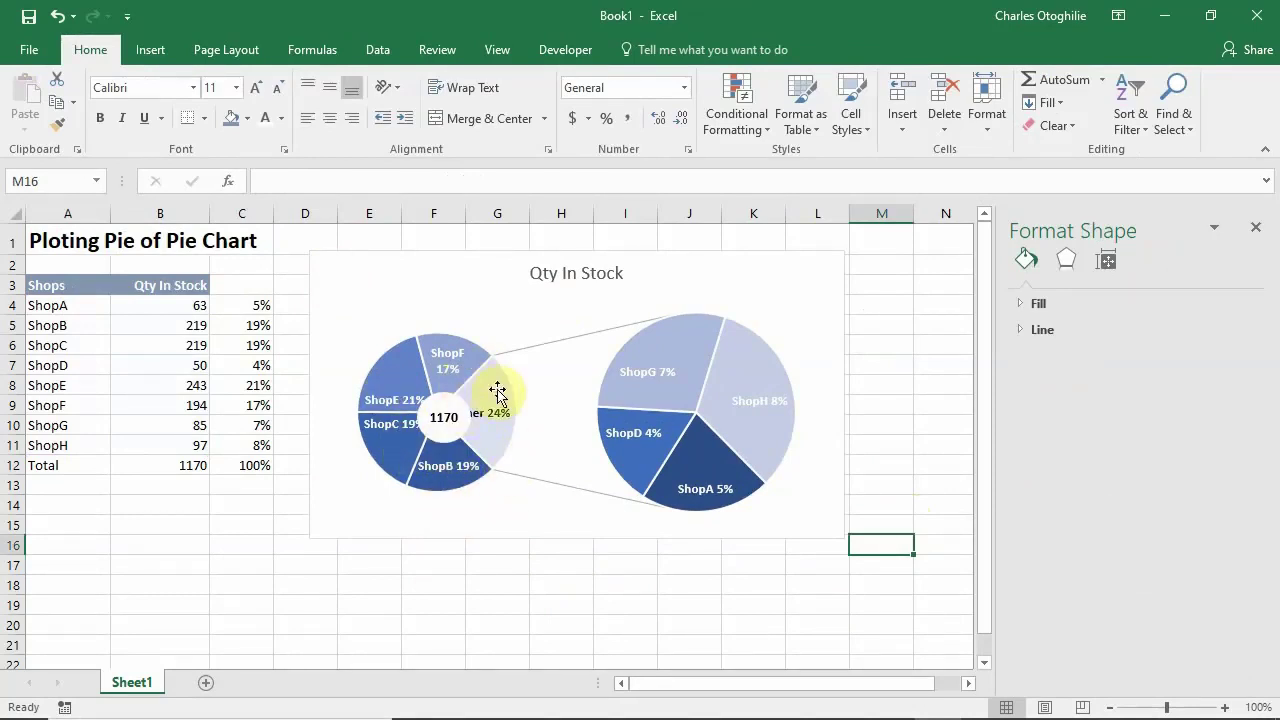
# Set the second plot size of the data series to about 77% and deselect the chart
pyautogui.click(380, 363)
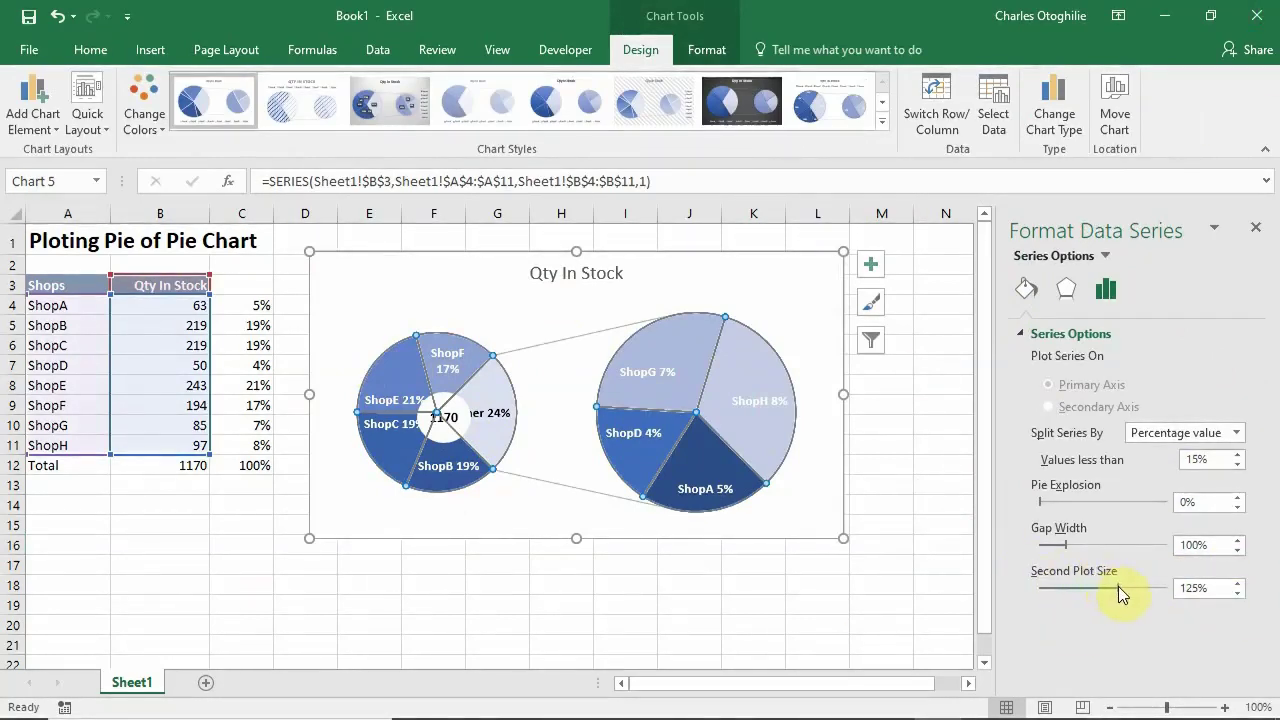
pyautogui.moveTo(1118, 587); pyautogui.dragTo(1087, 590)
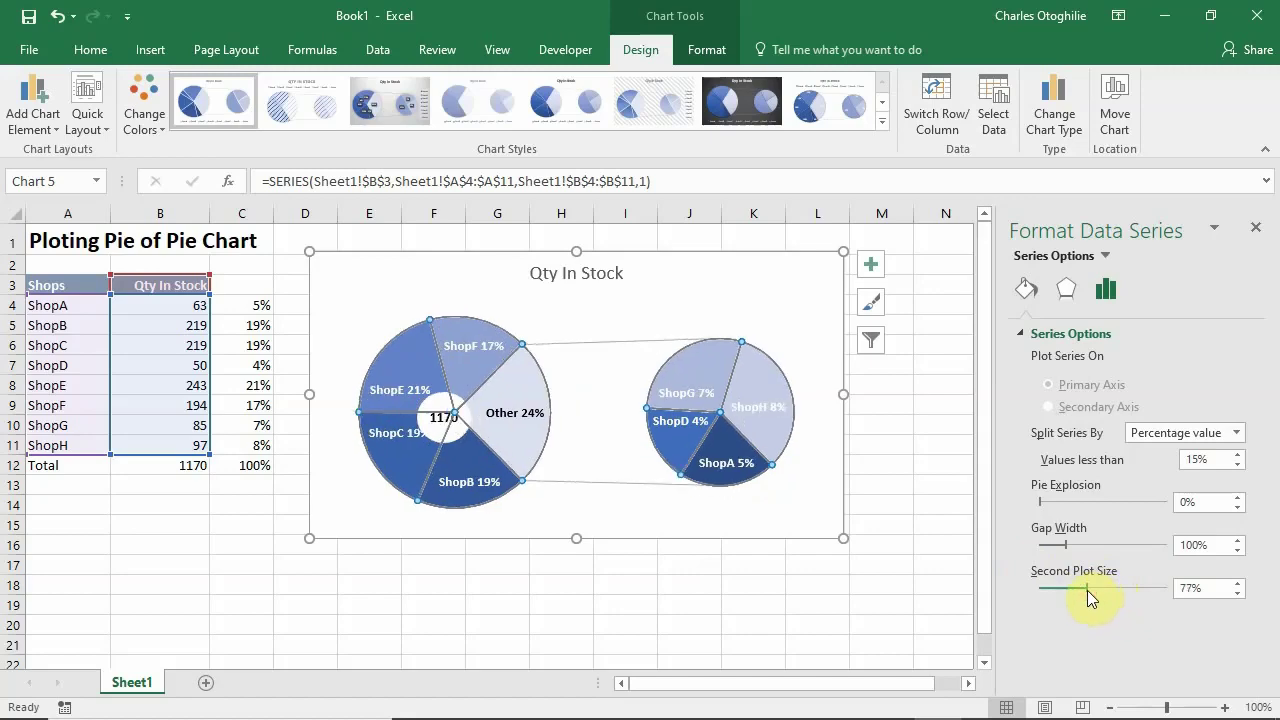
pyautogui.click(788, 601)
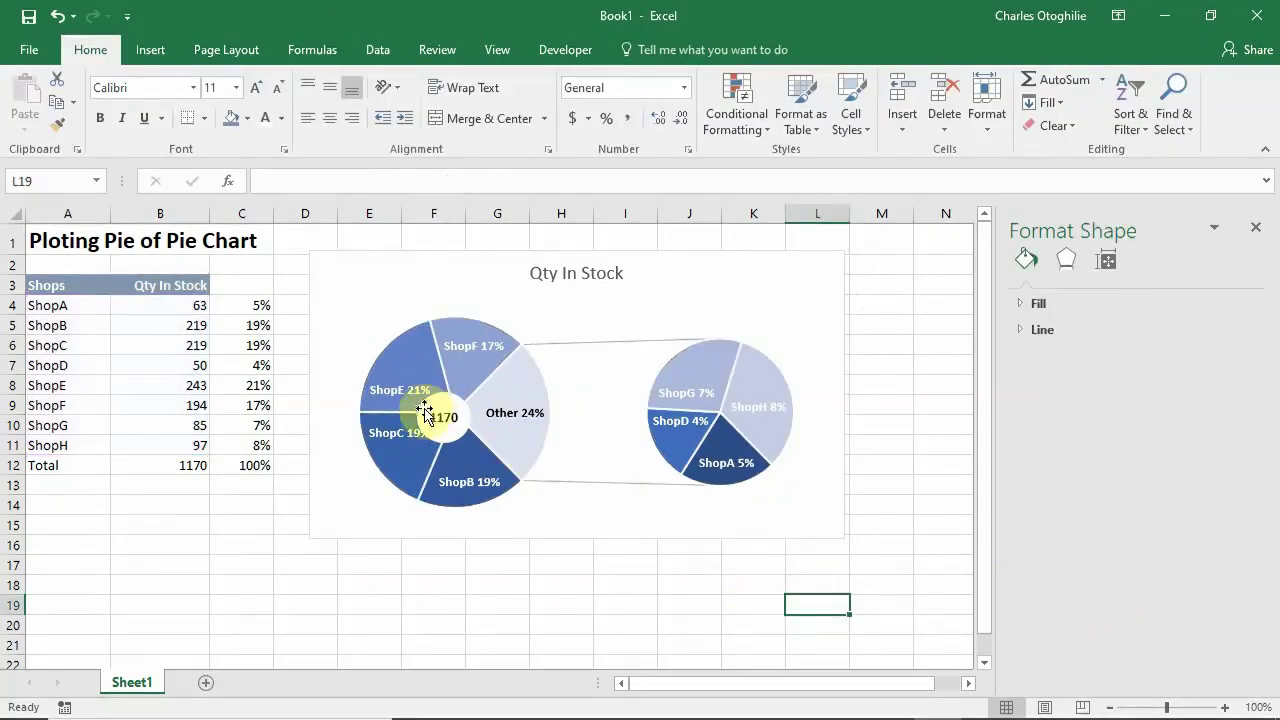
# Move the circle holding the total onto the main pie's centre and deselect it
pyautogui.click(427, 413)
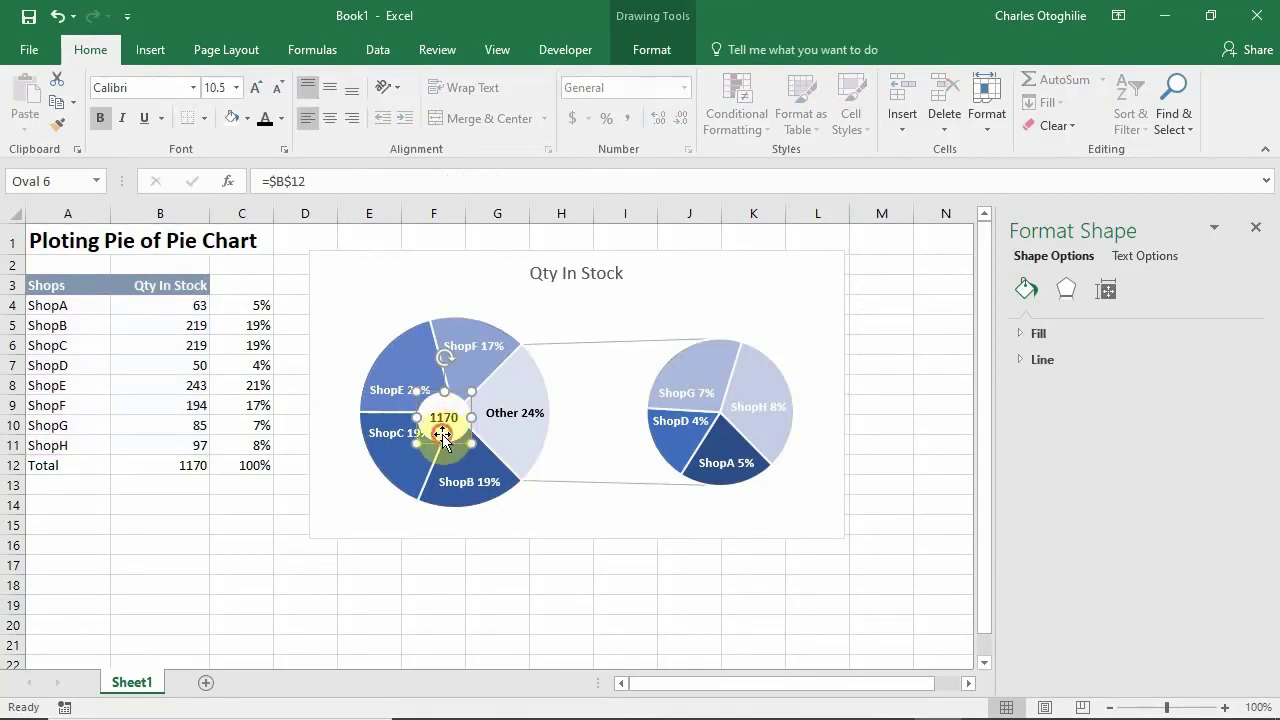
pyautogui.moveTo(443, 437); pyautogui.dragTo(453, 424)
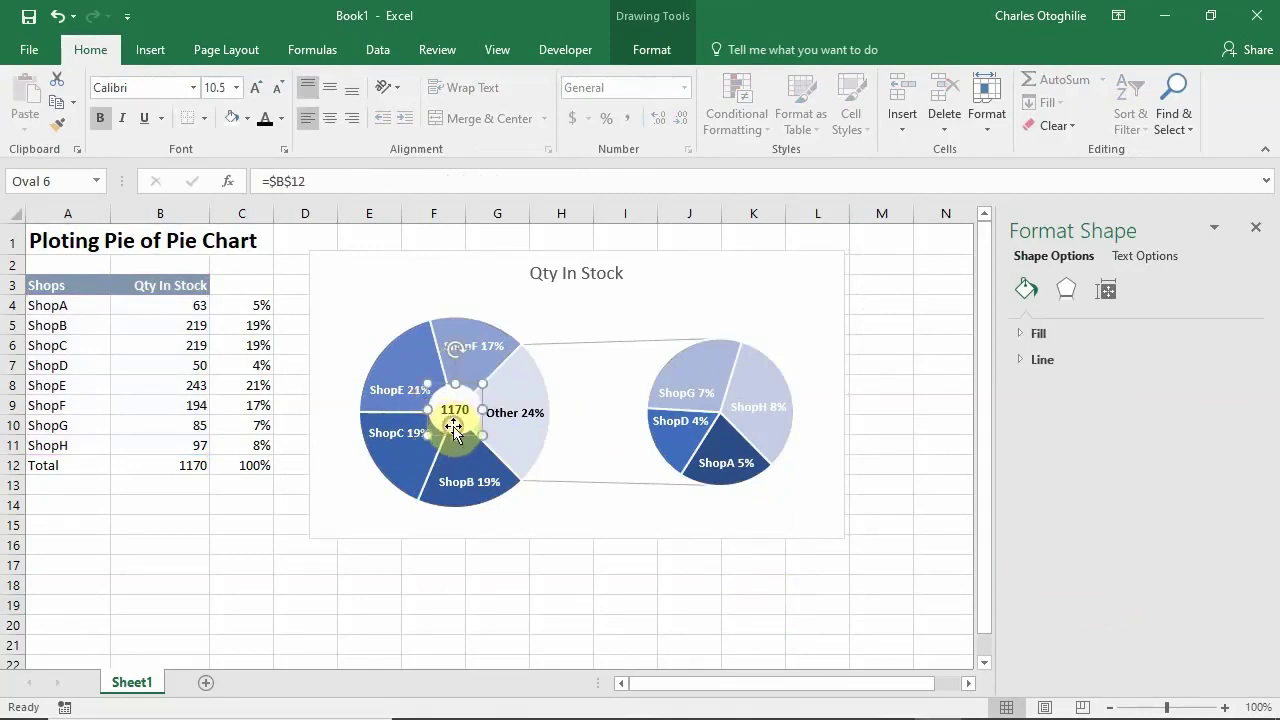
pyautogui.click(491, 571)
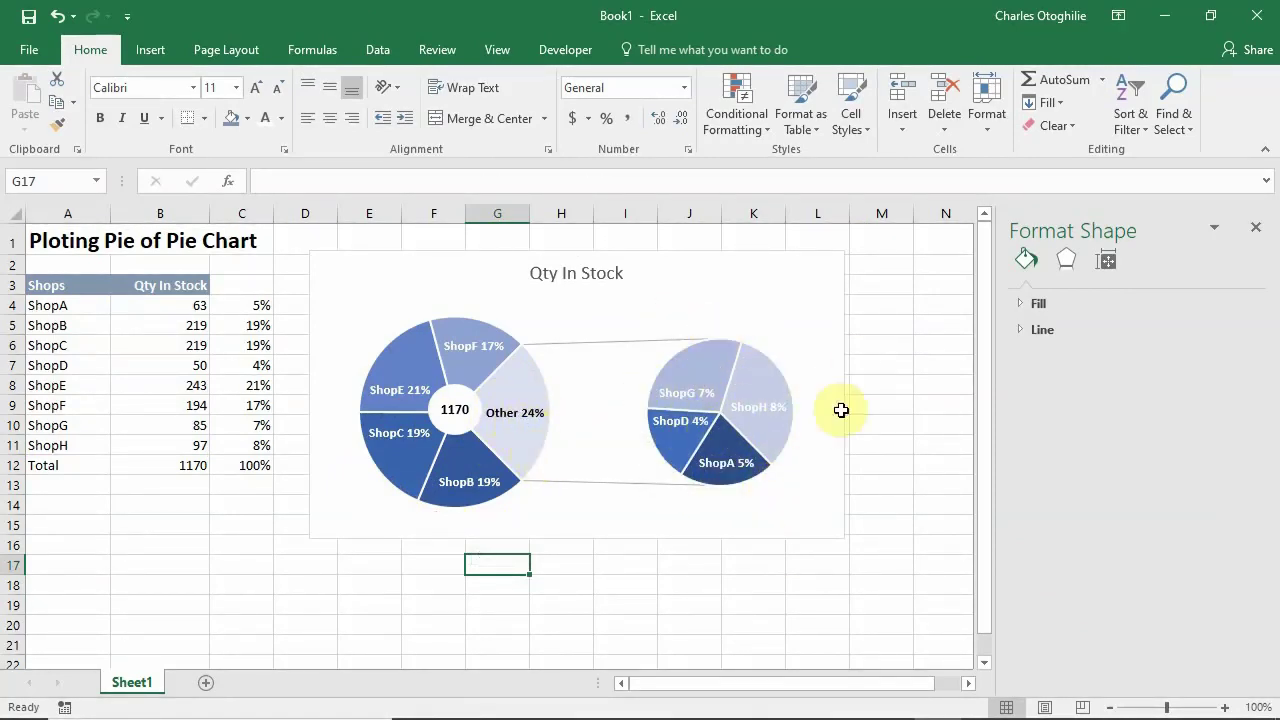
# Apply the first quick layout to the whole chart, with a title and name-and-percentage labels
pyautogui.click(534, 471)
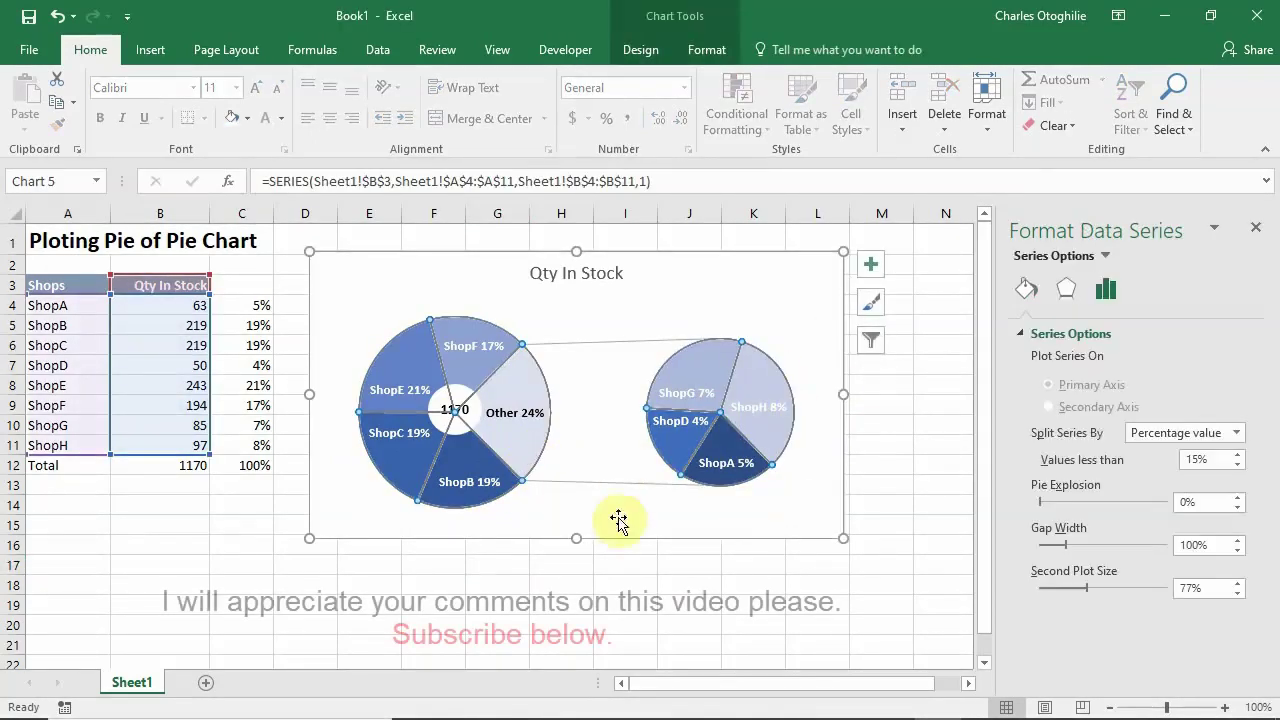
pyautogui.click(839, 511)
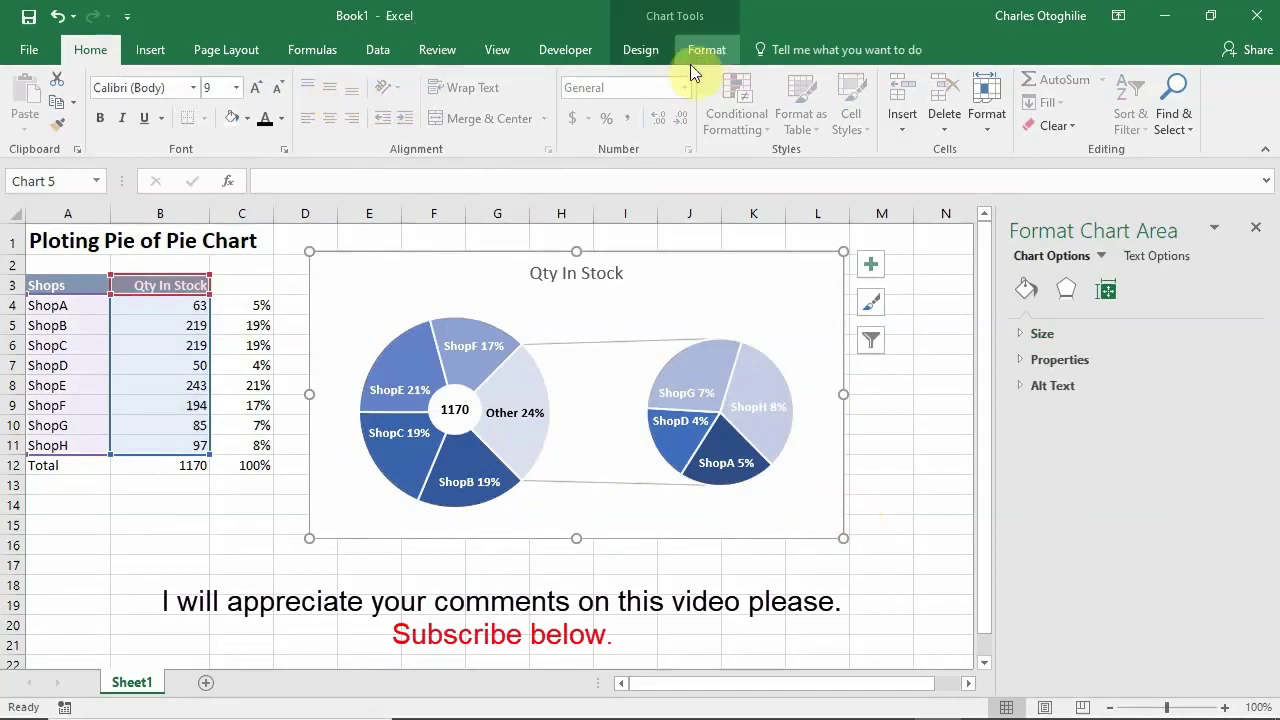
pyautogui.click(641, 52)
pyautogui.click(87, 118)
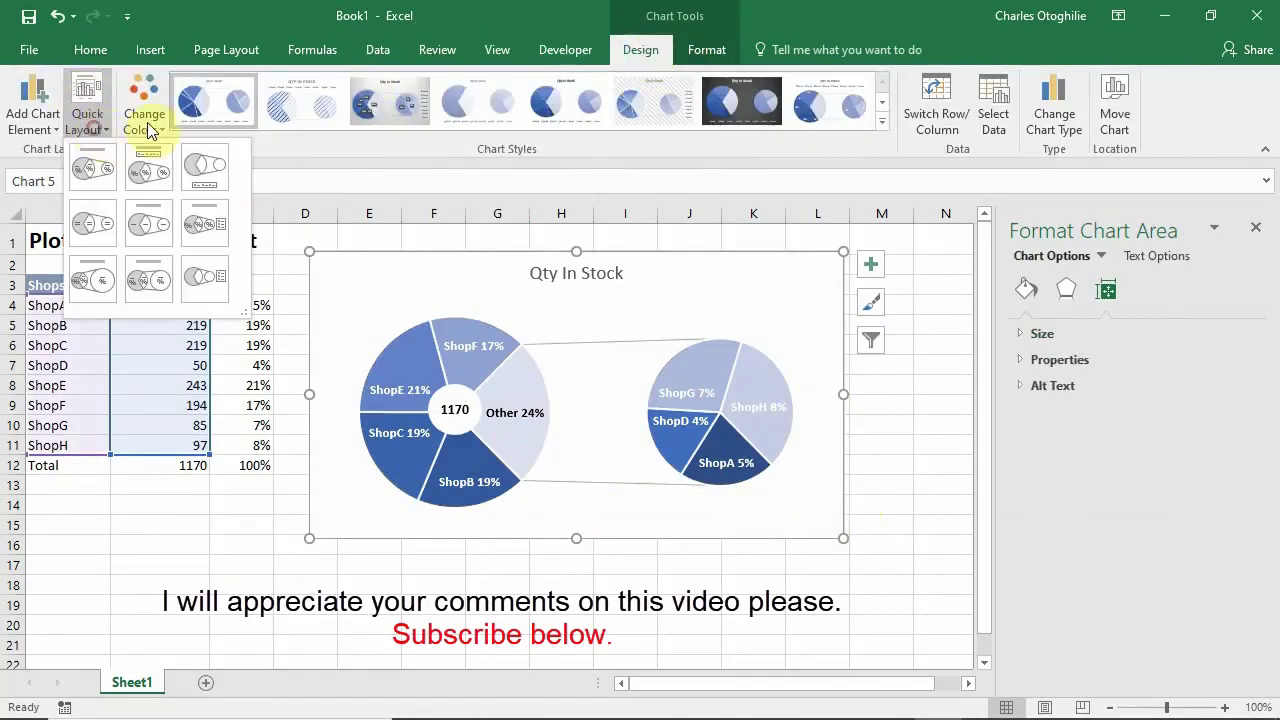
pyautogui.click(95, 170)
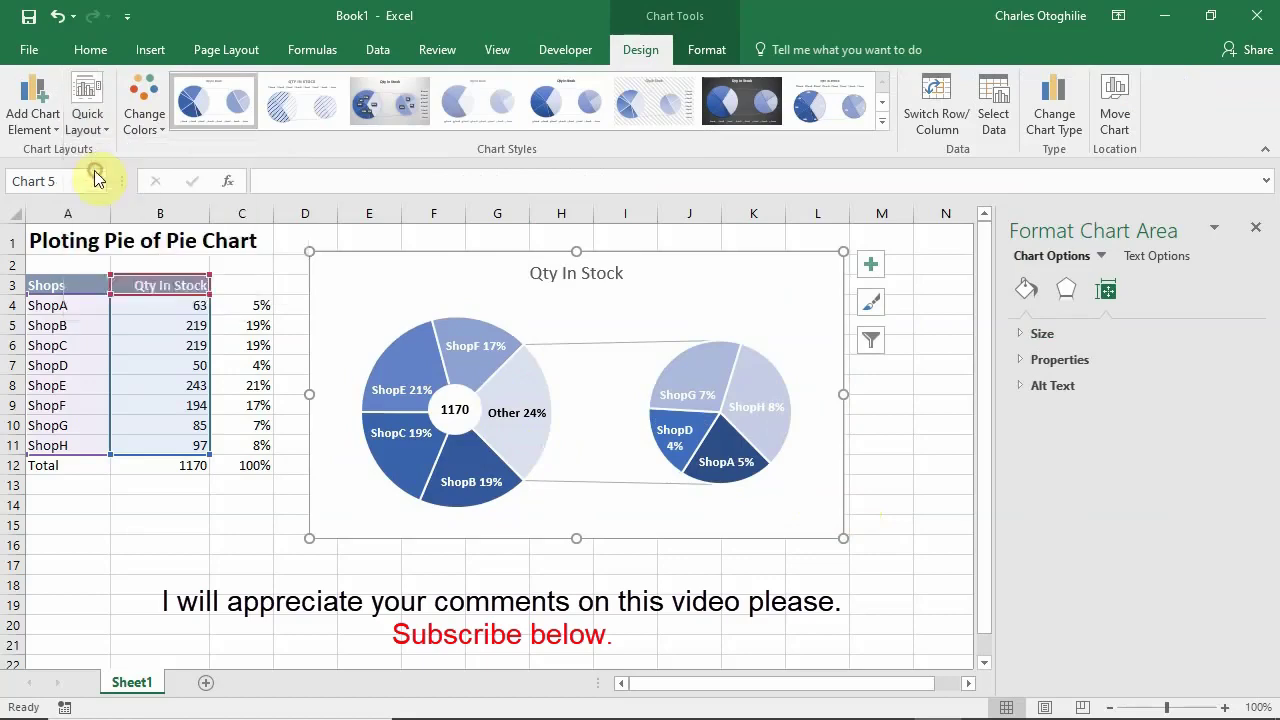